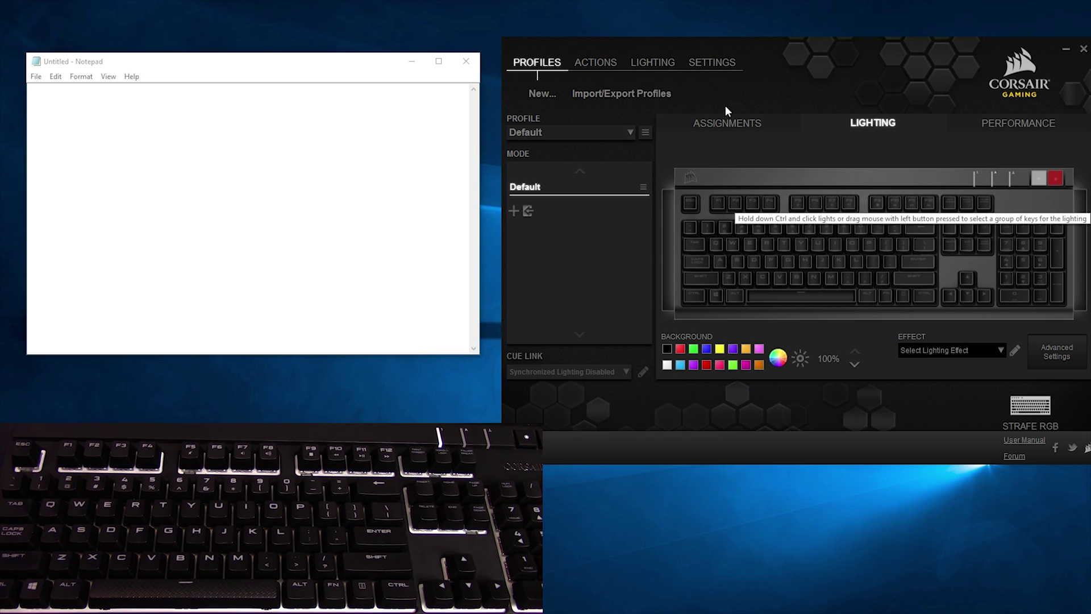
Switch the Default profile from its lighting view to the ASSIGNMENTS view
{"action": "left_click", "coordinate": [533, 55]}
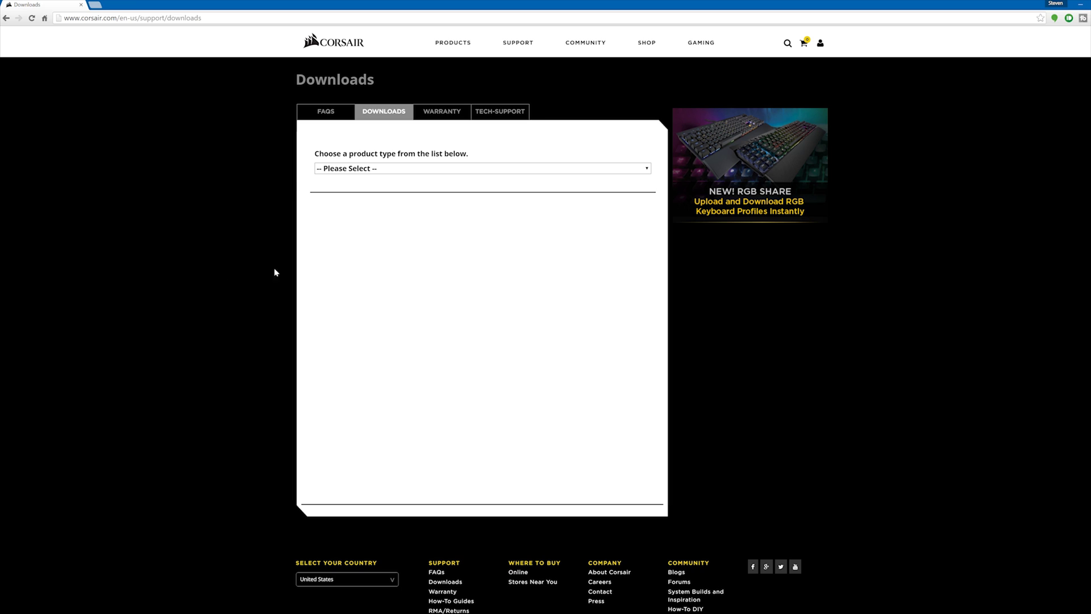
Filter Corsair's Downloads page to Gaming Keyboards and highlight the CUE software download row
{"action": "left_click", "coordinate": [389, 170]}
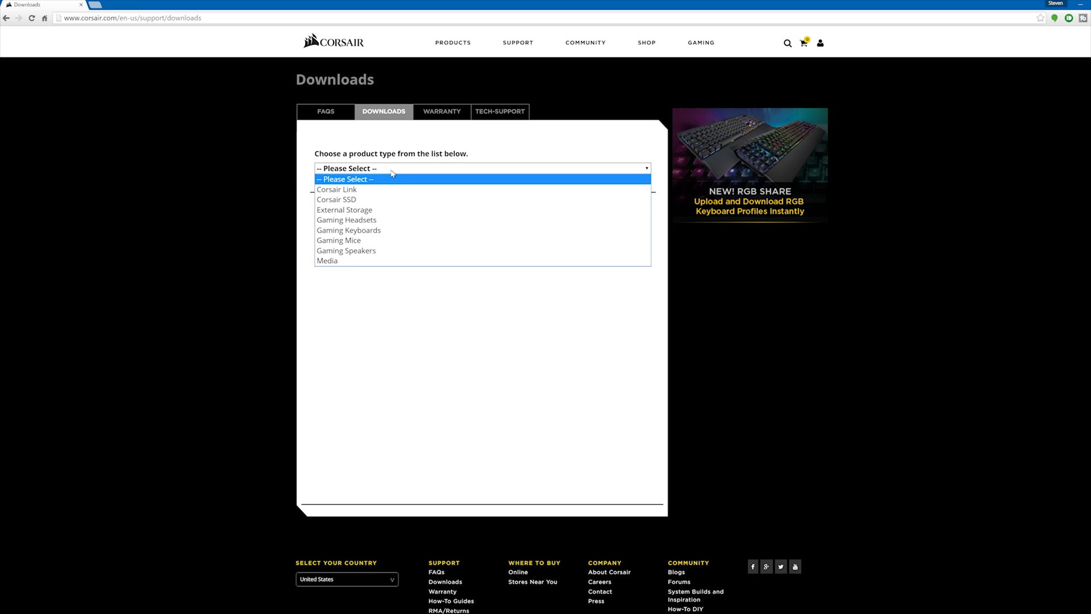
{"action": "left_click", "coordinate": [388, 230]}
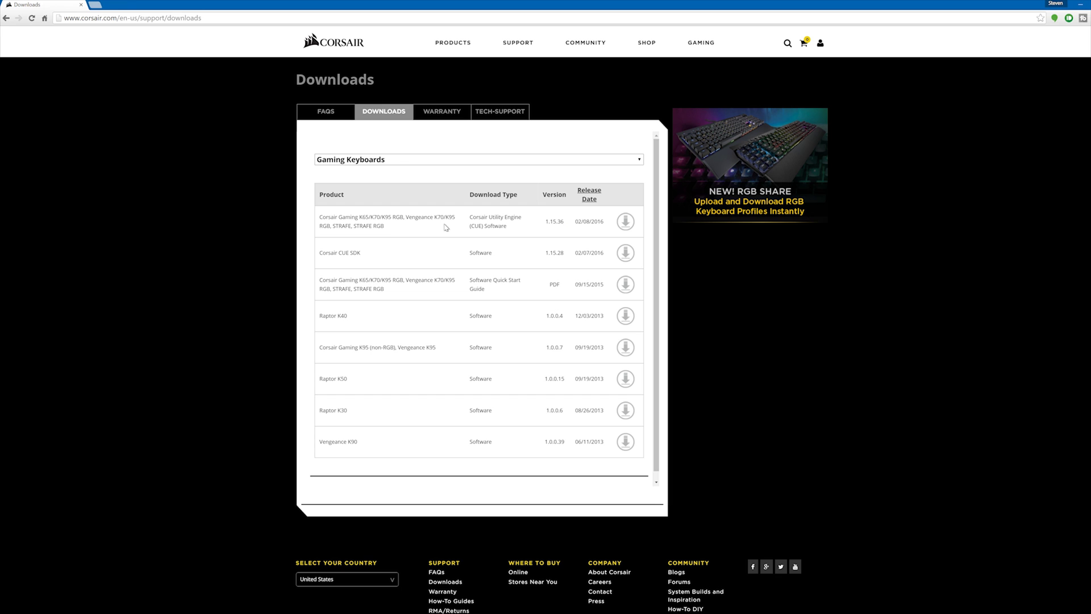
{"action": "left_click_drag", "start_coordinate": [319, 218], "coordinate": [603, 222]}
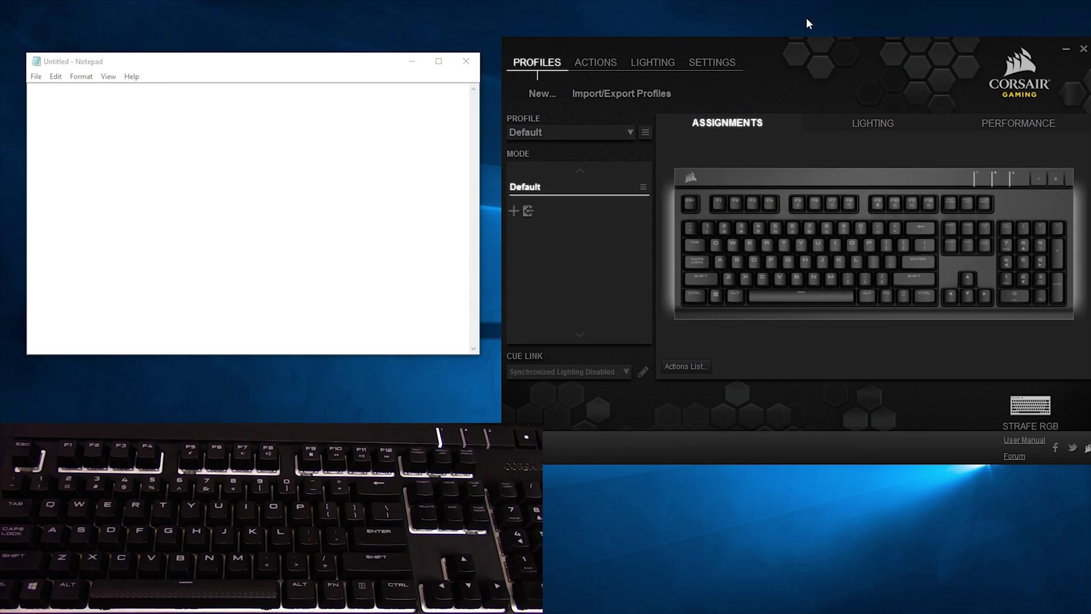
Force a server firmware update of the STRAFE RGB to version 1.33, then return to DEVICE settings
{"action": "left_click", "coordinate": [705, 63]}
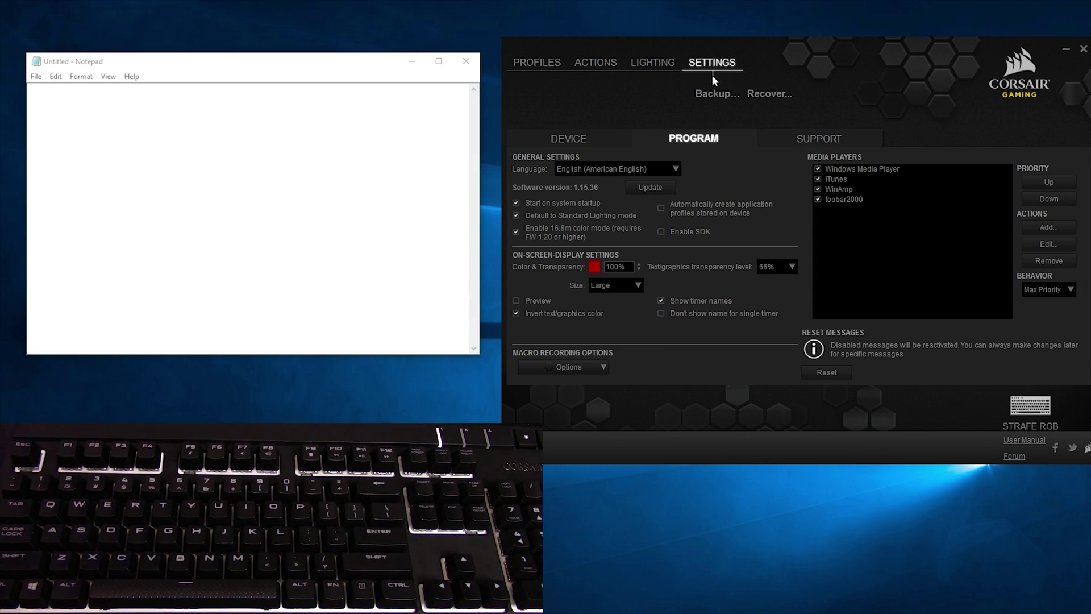
{"action": "left_click", "coordinate": [586, 134]}
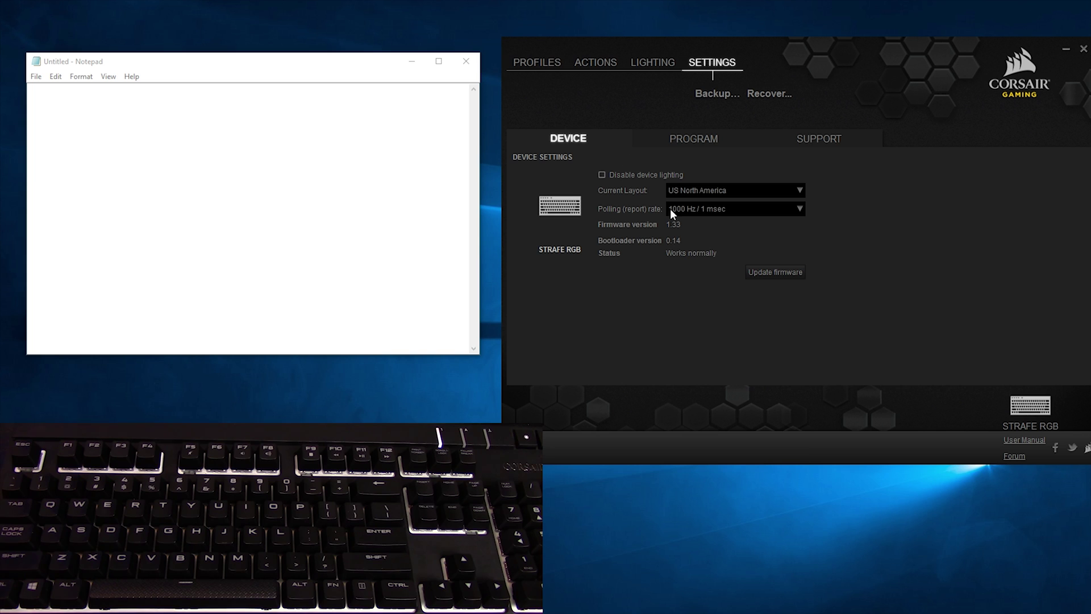
{"action": "left_click", "coordinate": [783, 277]}
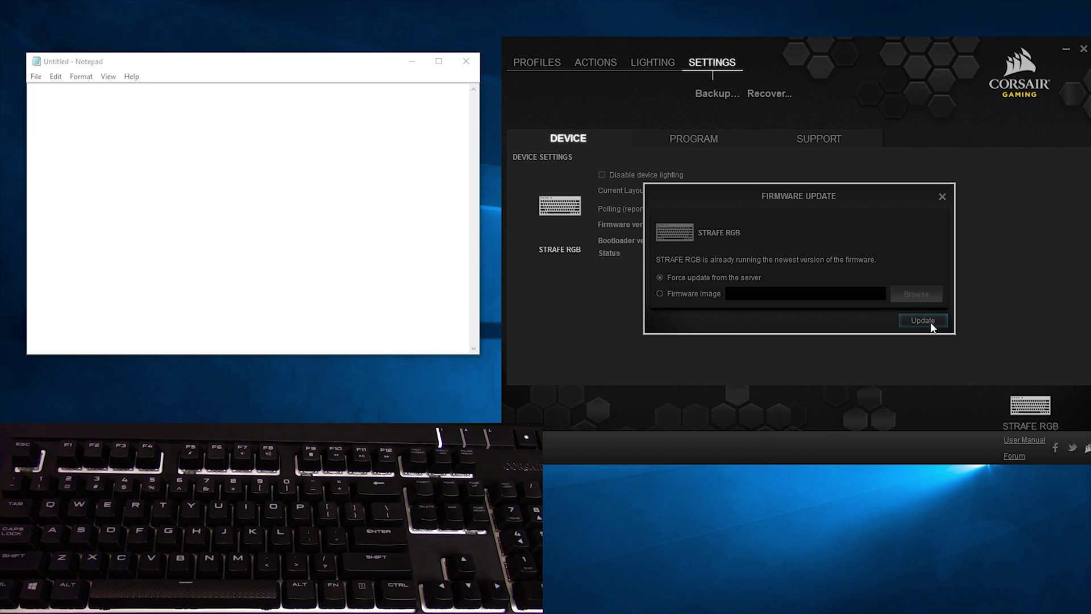
{"action": "left_click", "coordinate": [931, 322]}
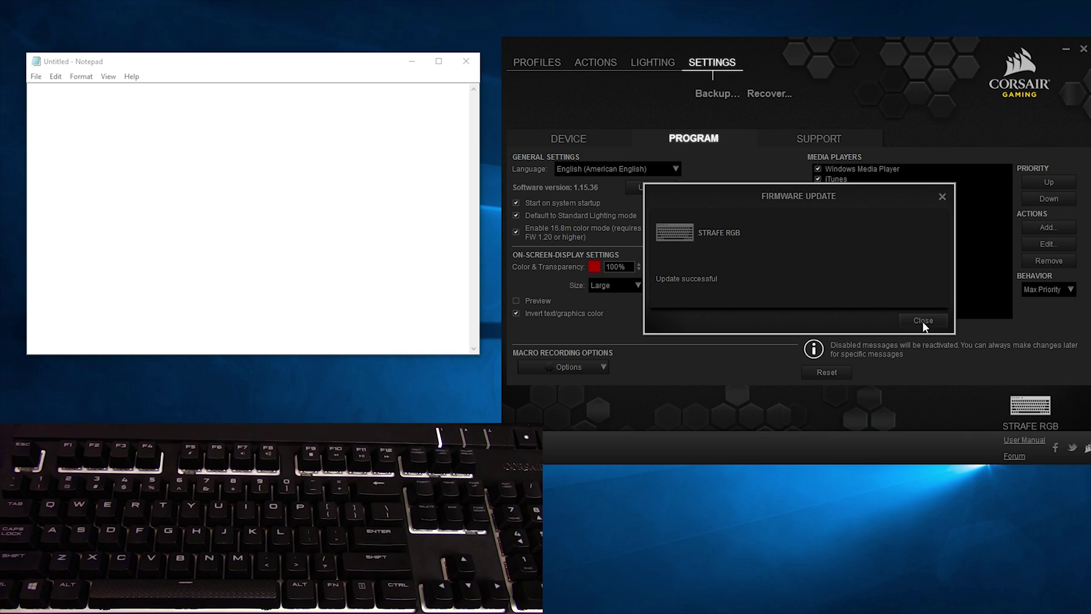
{"action": "left_click", "coordinate": [922, 322]}
{"action": "left_click", "coordinate": [628, 143]}
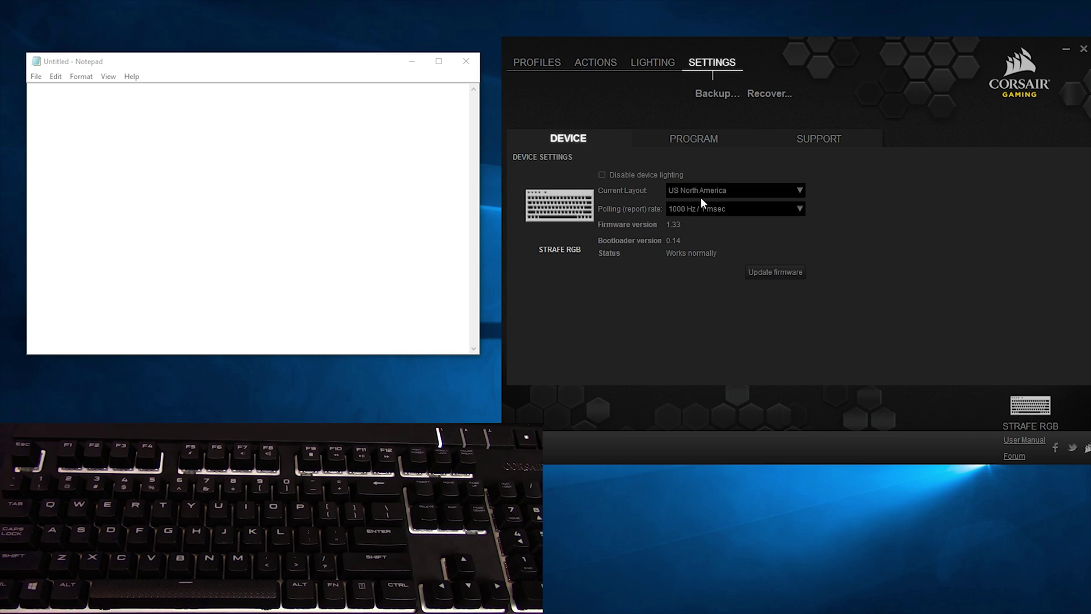
{"action": "left_click", "coordinate": [717, 187]}
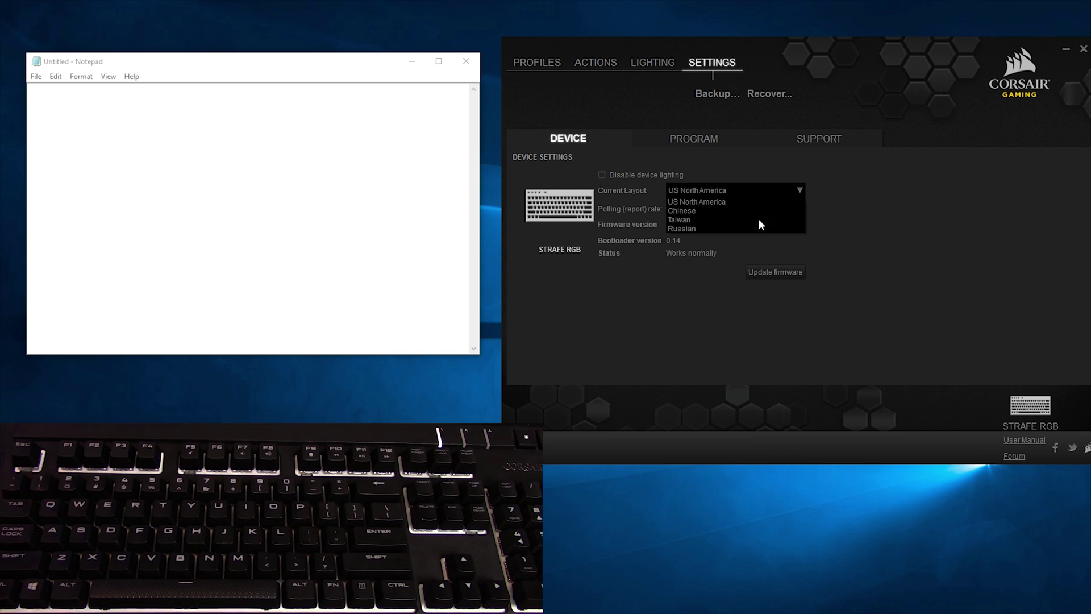
{"action": "left_click", "coordinate": [834, 237]}
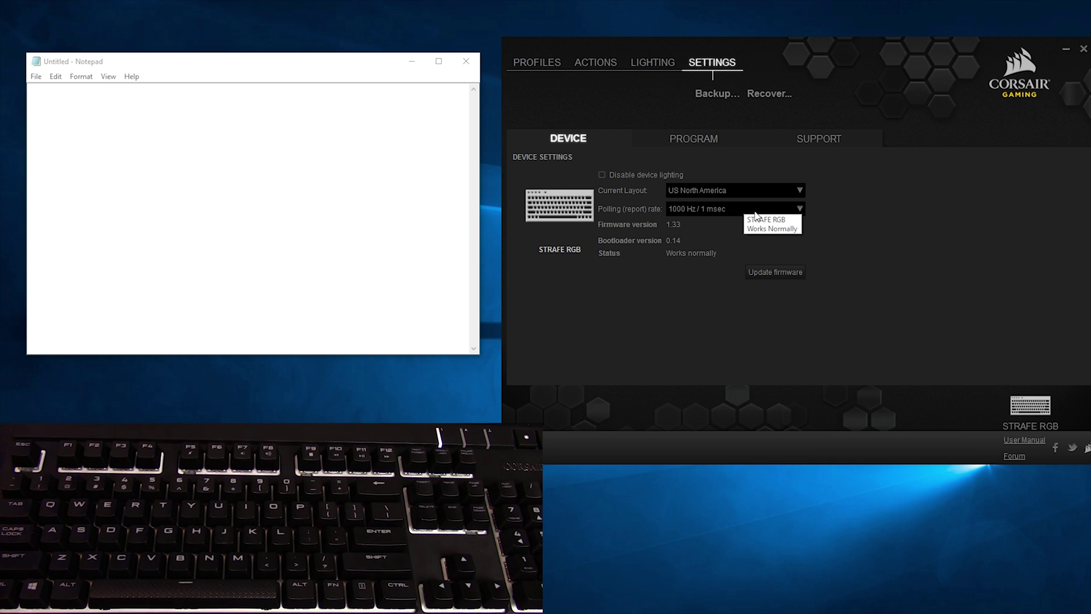
{"action": "left_click", "coordinate": [756, 210]}
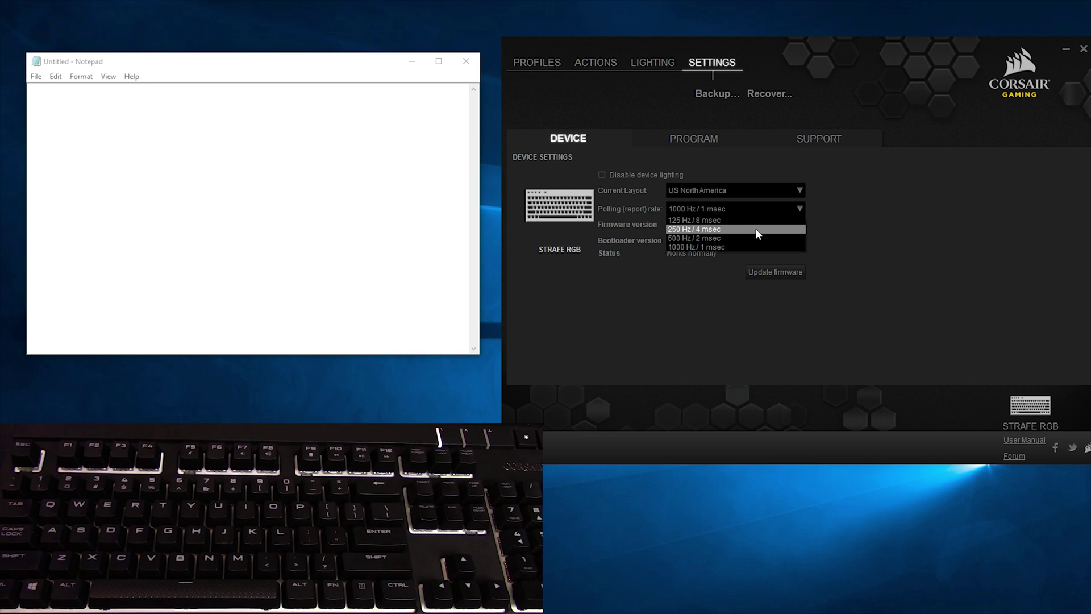
{"action": "left_click", "coordinate": [872, 244]}
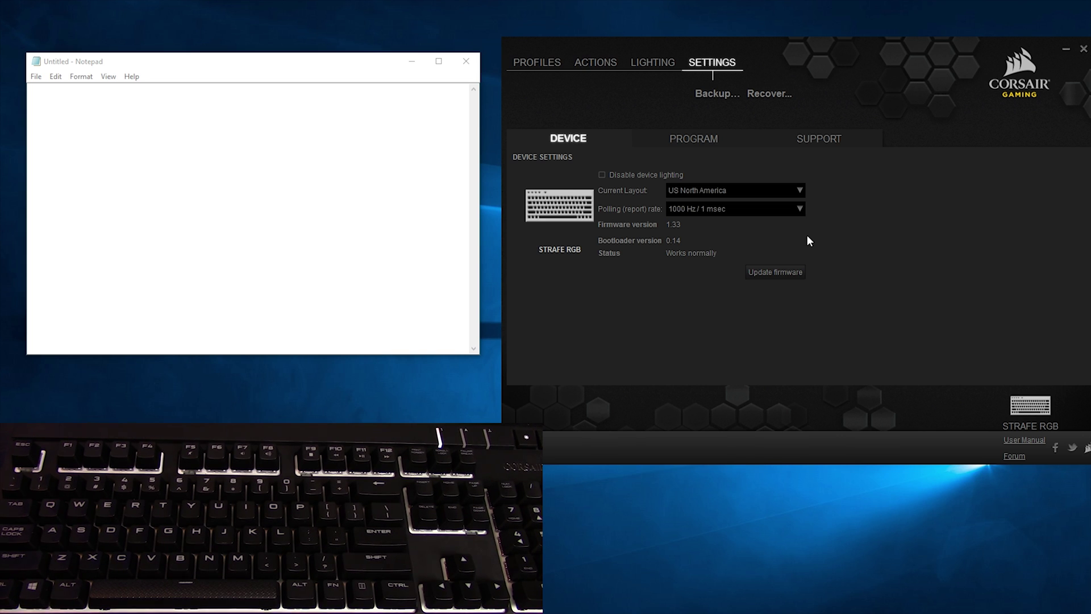
Tick Enable 16.8m color mode on the PROGRAM settings page
{"action": "left_click", "coordinate": [702, 147]}
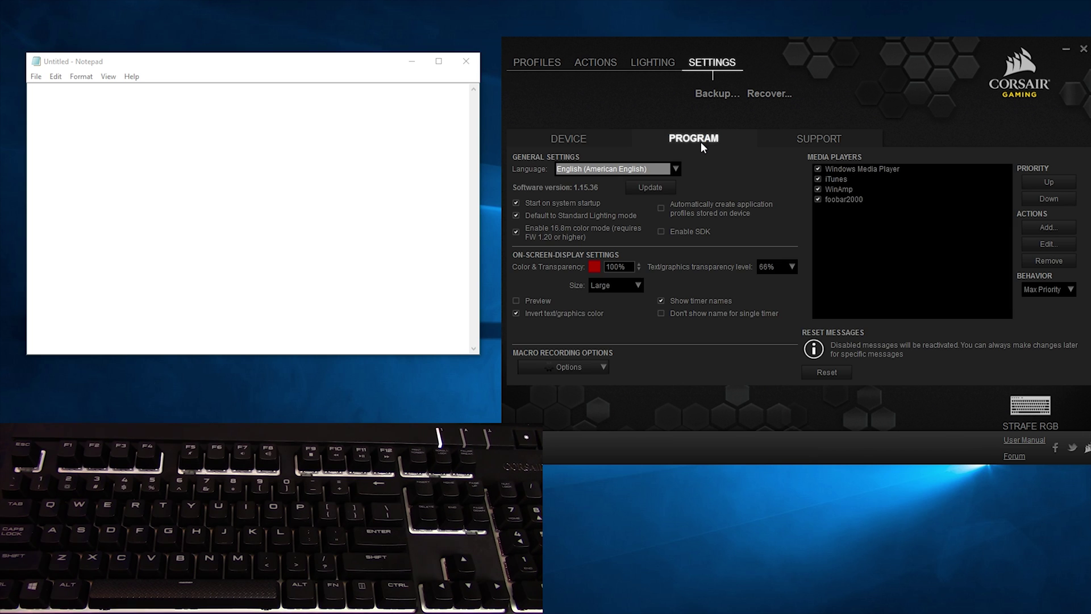
{"action": "left_click", "coordinate": [517, 231]}
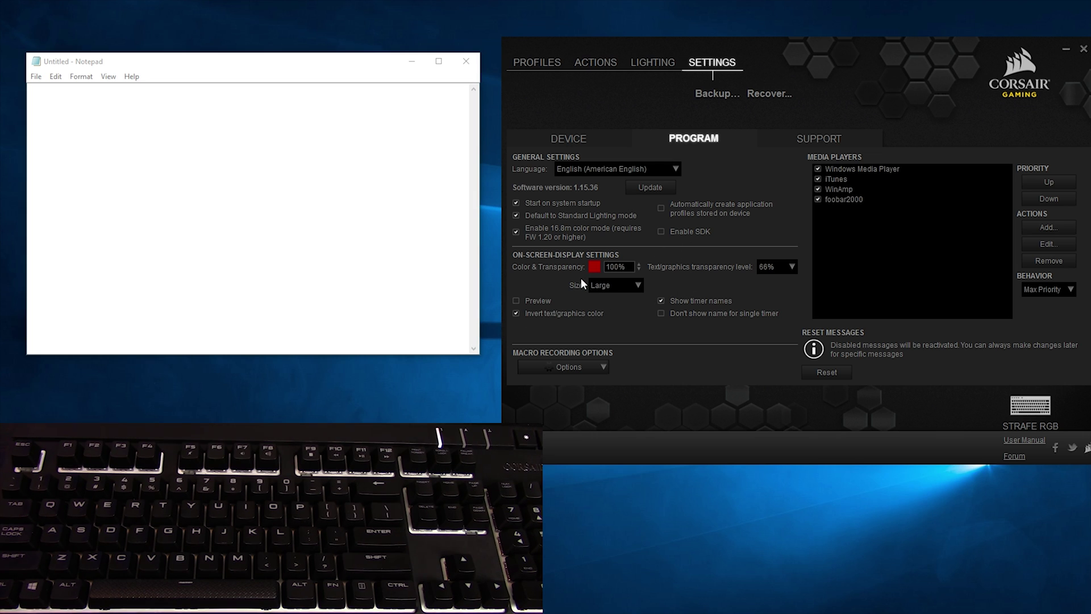
Preview the timer overlay, set colour transparency to 0%, and try text transparency 0%, 33%, 66%
{"action": "left_click", "coordinate": [525, 302]}
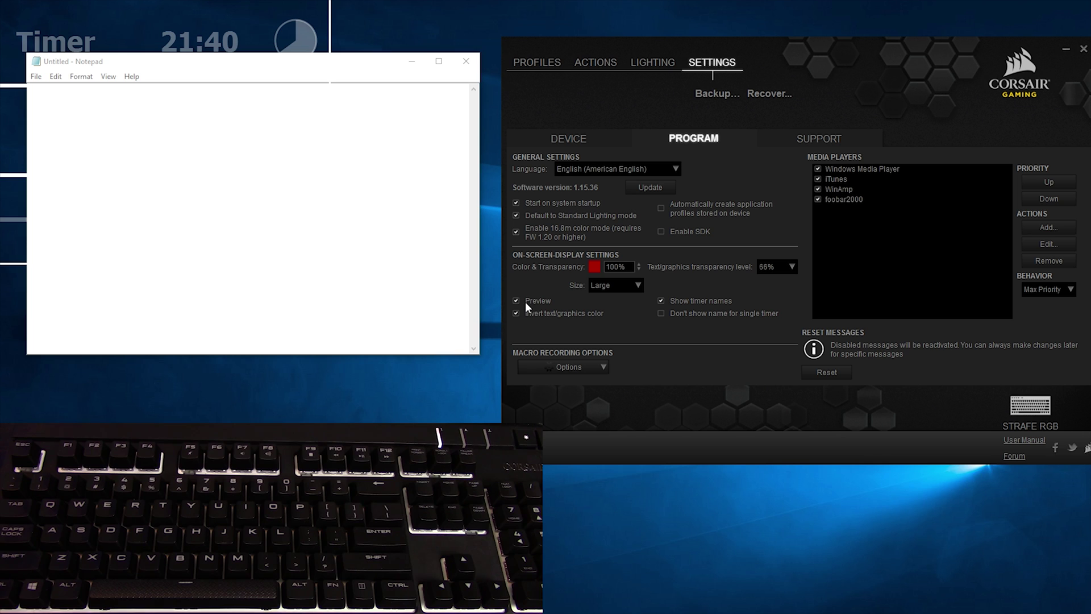
{"action": "left_click_drag", "start_coordinate": [373, 66], "coordinate": [354, 330]}
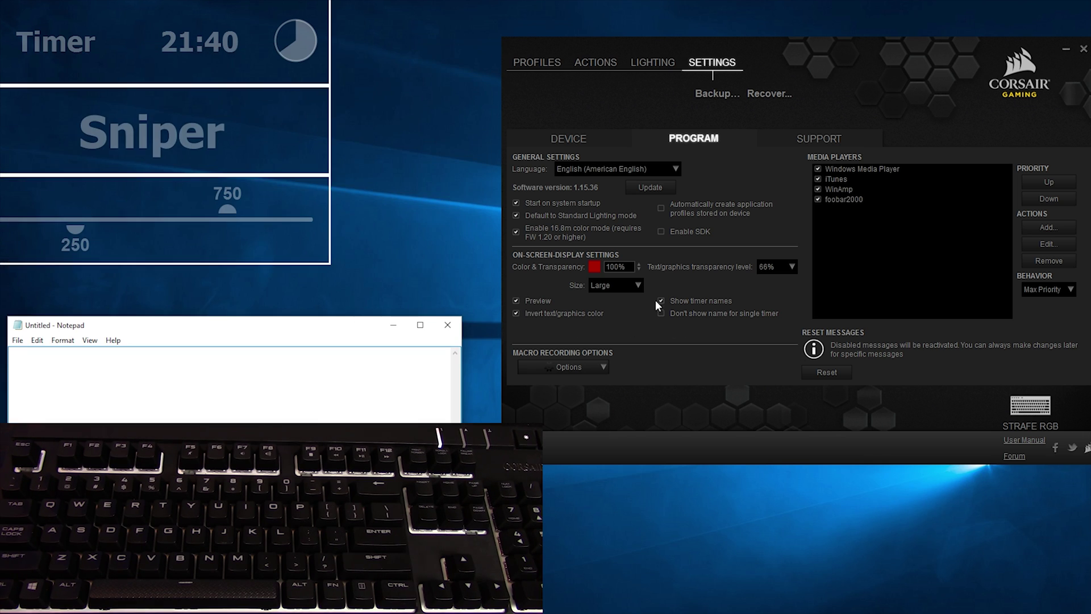
{"action": "left_click_drag", "start_coordinate": [630, 266], "coordinate": [605, 267]}
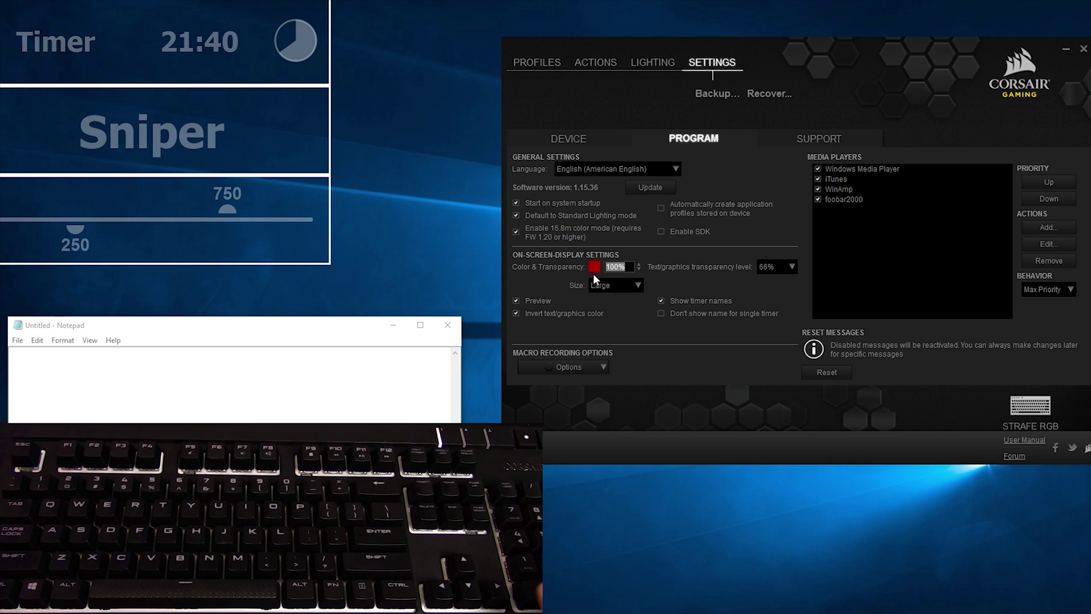
{"action": "type", "text": "0"}
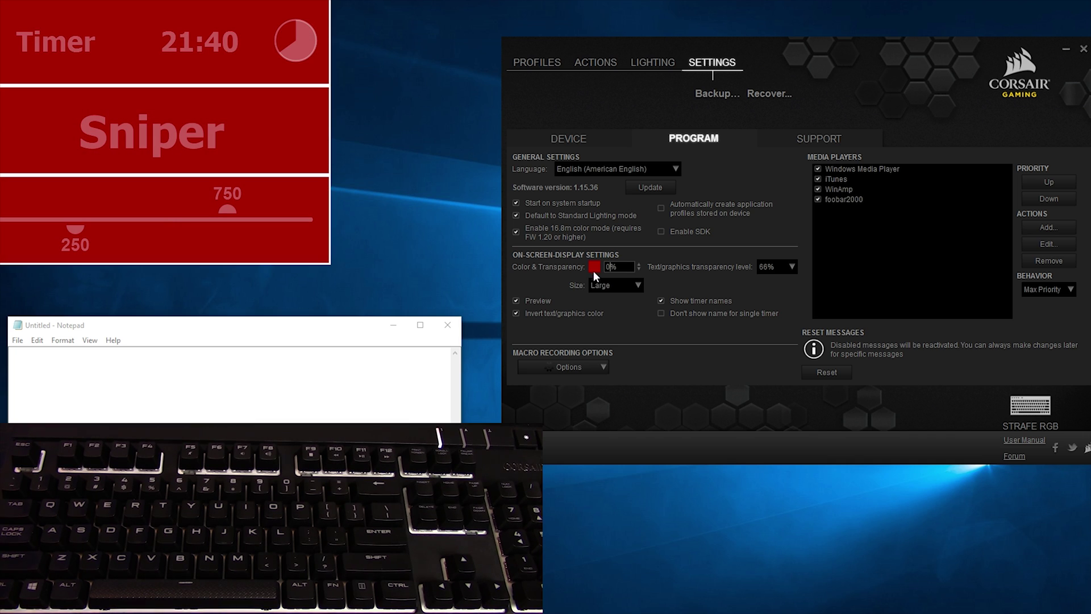
{"action": "left_click", "coordinate": [781, 279]}
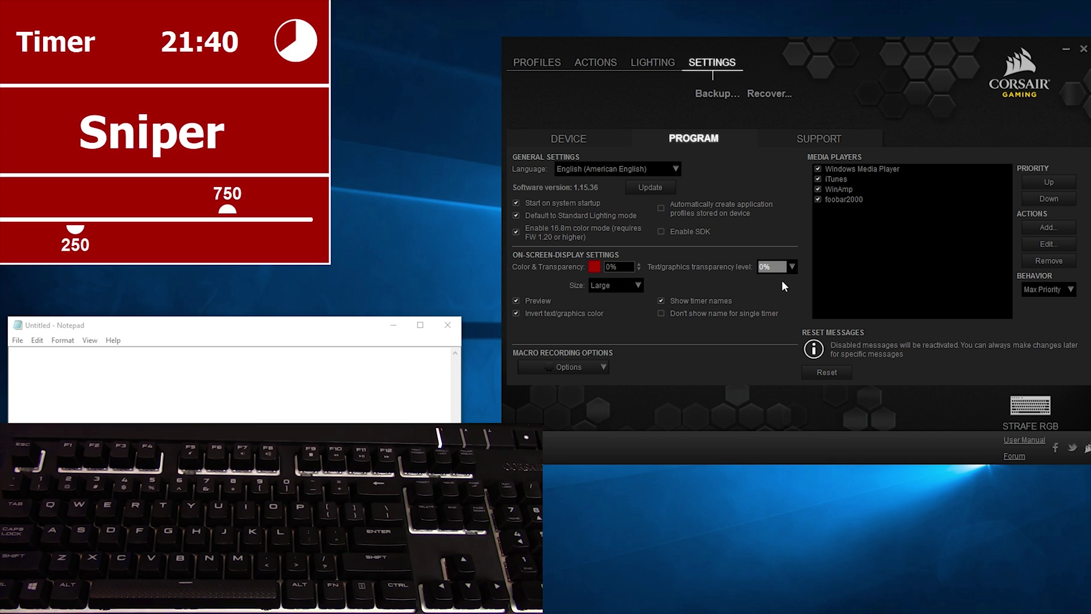
{"action": "left_click", "coordinate": [769, 288]}
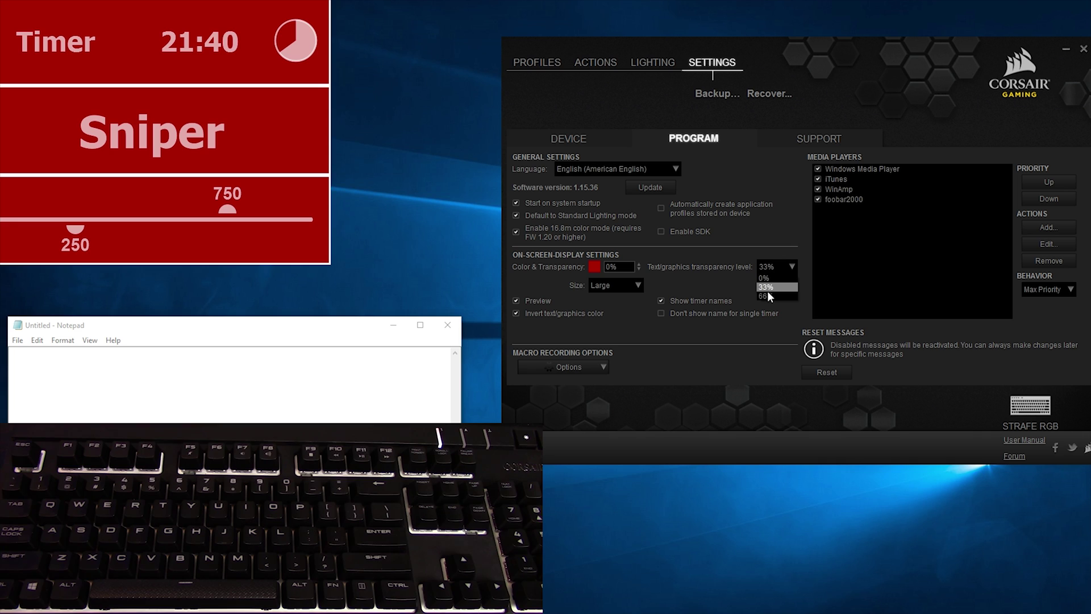
{"action": "left_click", "coordinate": [769, 294]}
Cycle the overlay size through Small, Medium and Large, and toggle inverted text colour off and on
{"action": "left_click", "coordinate": [631, 288]}
{"action": "left_click", "coordinate": [622, 298]}
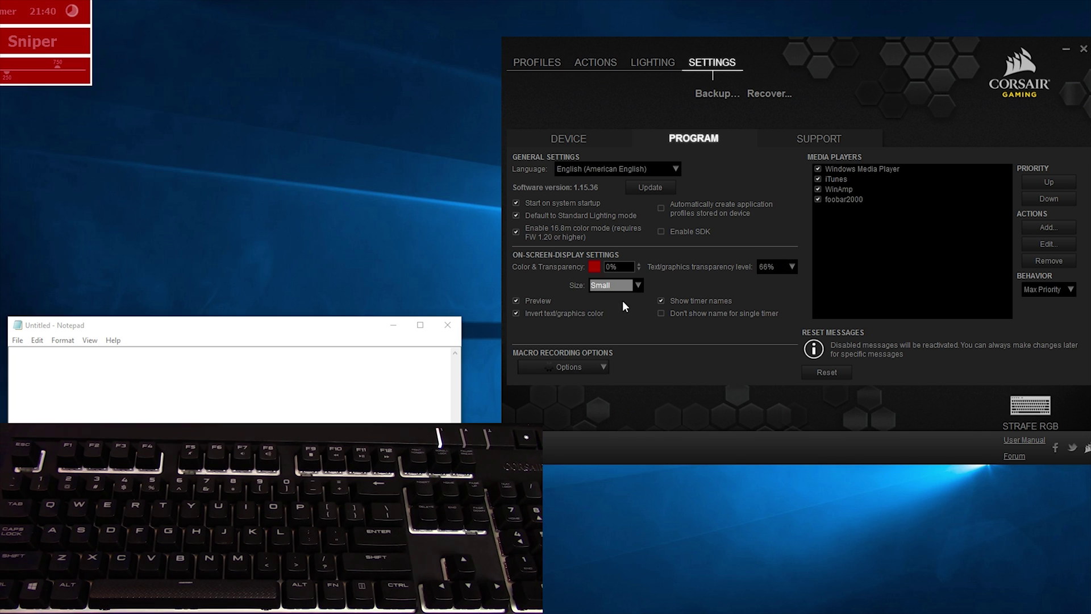
{"action": "left_click", "coordinate": [626, 284]}
{"action": "left_click", "coordinate": [616, 305]}
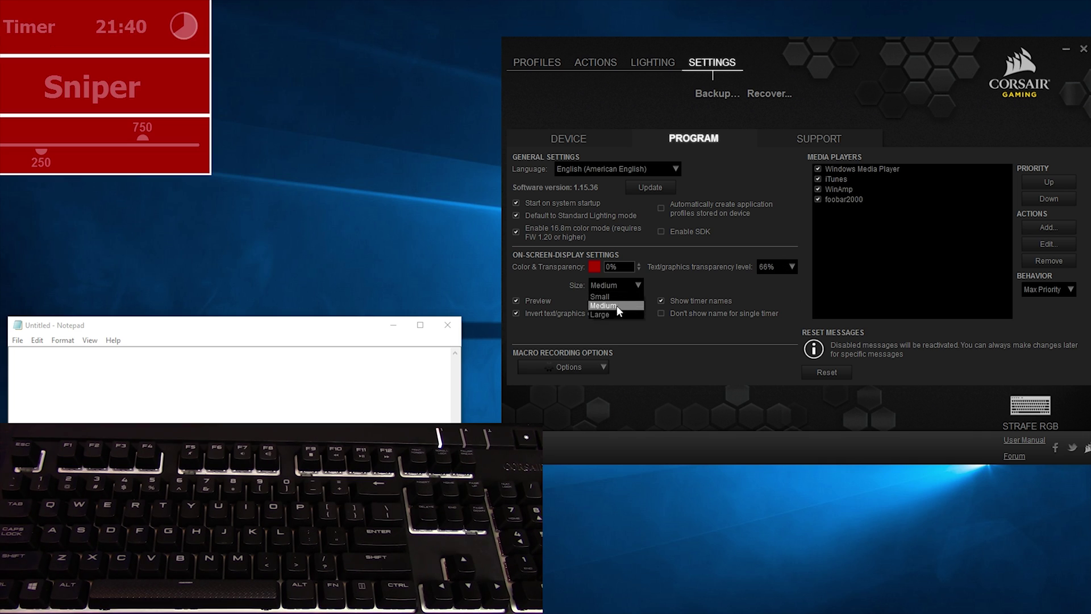
{"action": "left_click", "coordinate": [612, 314]}
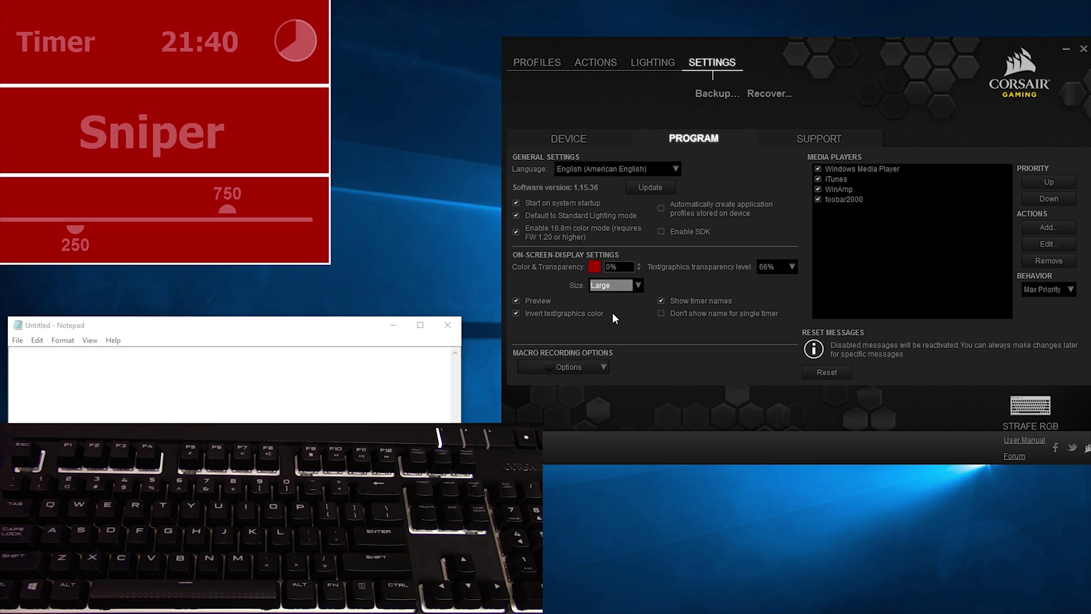
{"action": "left_click", "coordinate": [514, 313]}
{"action": "left_click", "coordinate": [514, 313]}
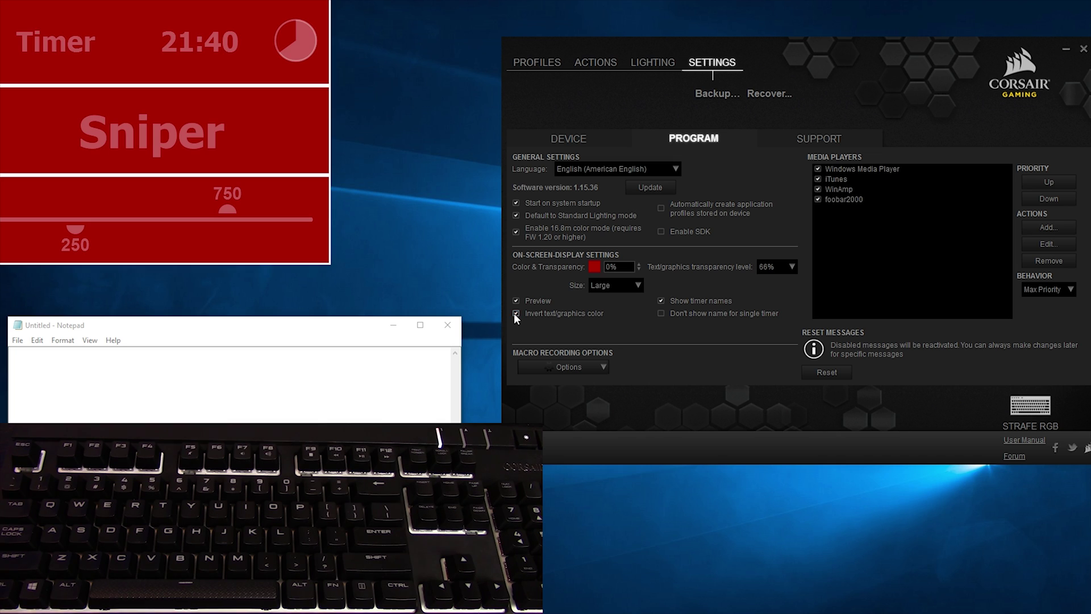
{"action": "left_click", "coordinate": [661, 300]}
{"action": "left_click", "coordinate": [661, 301]}
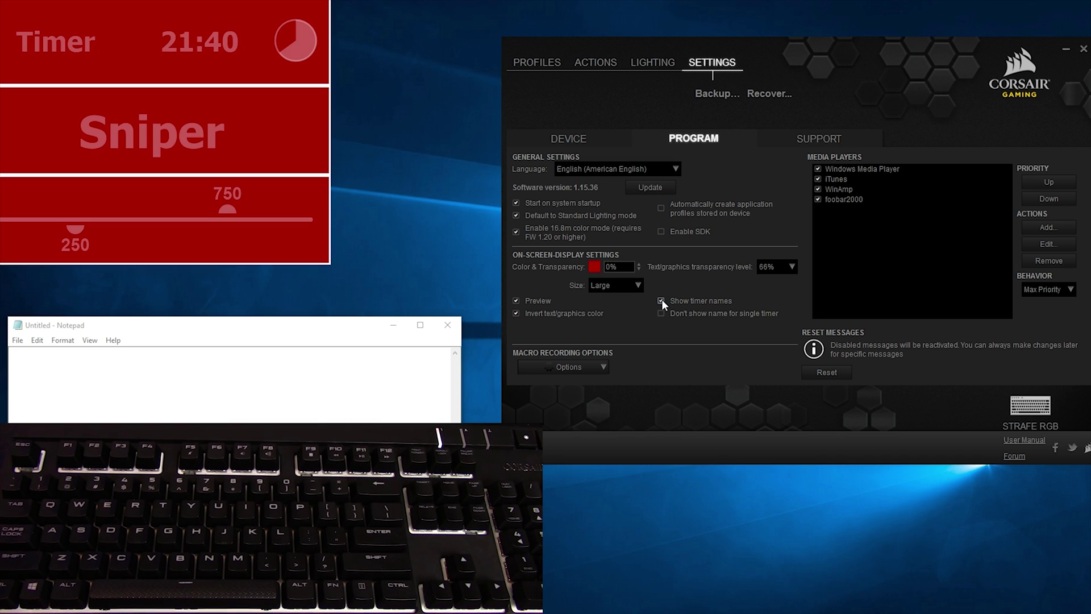
{"action": "left_click", "coordinate": [597, 367]}
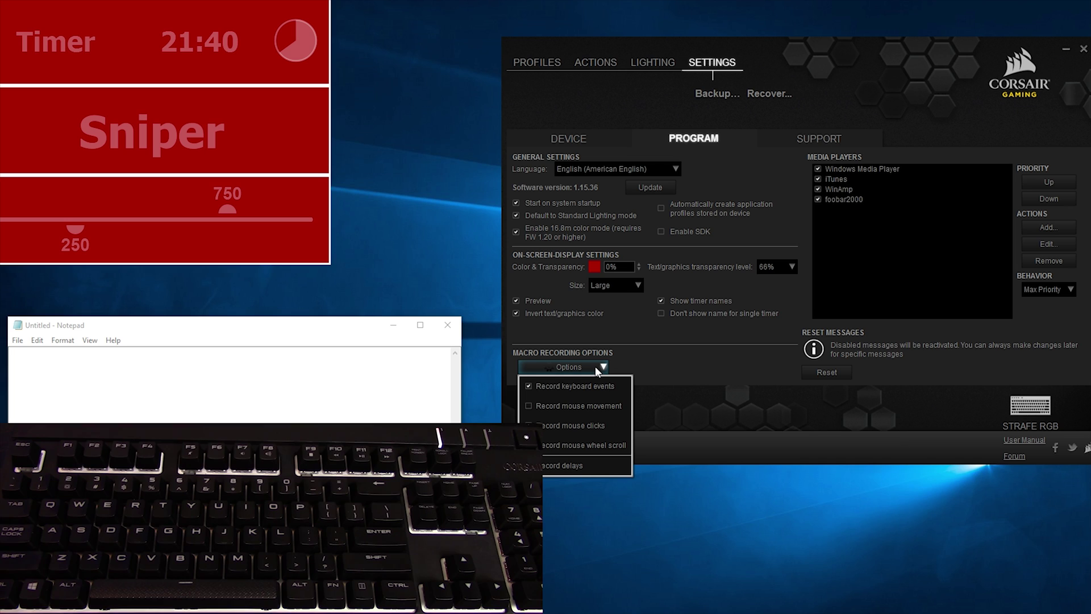
{"action": "left_click", "coordinate": [954, 253]}
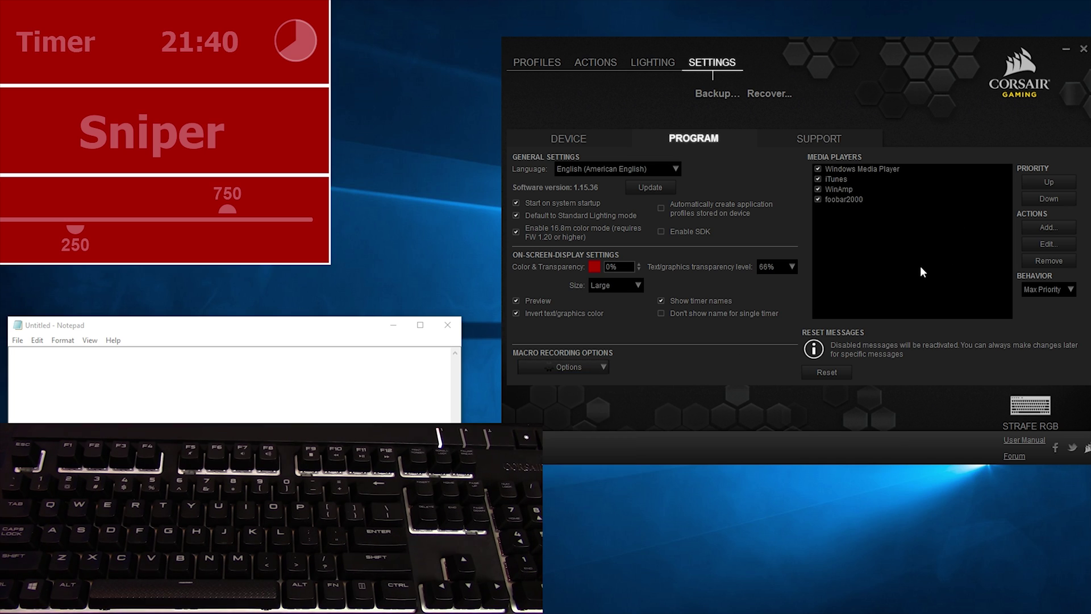
{"action": "left_click", "coordinate": [1049, 227]}
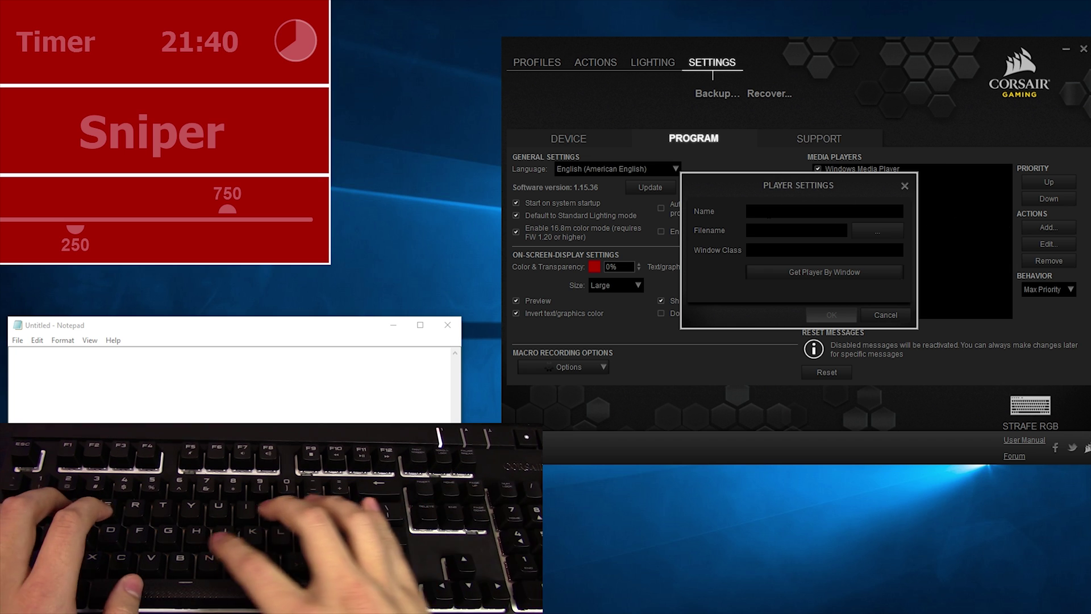
{"action": "type", "text": "Bouje"}
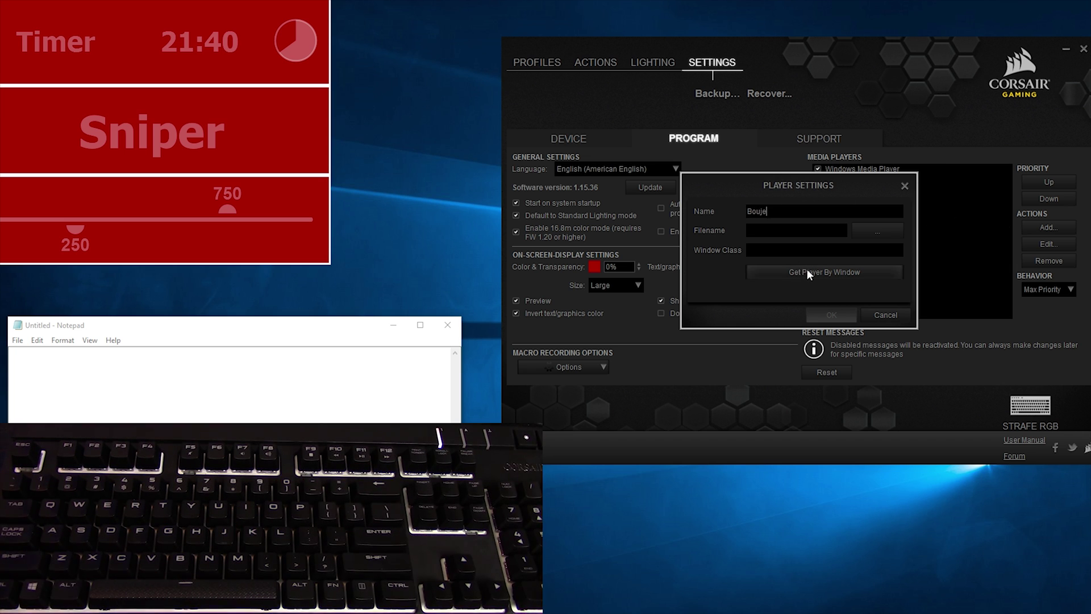
{"action": "left_click", "coordinate": [875, 230]}
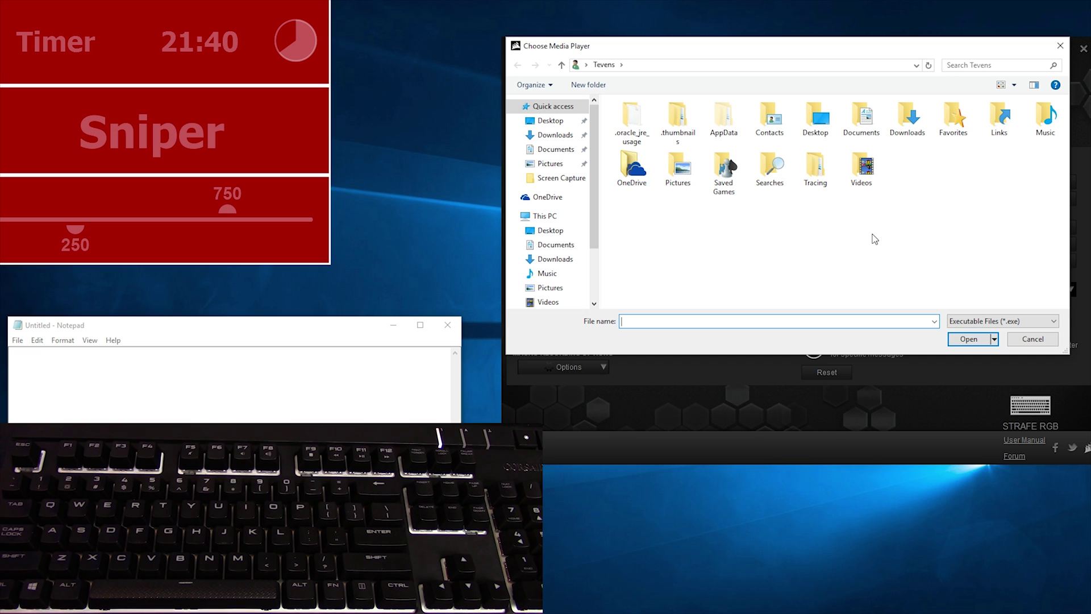
{"action": "left_click", "coordinate": [1032, 338]}
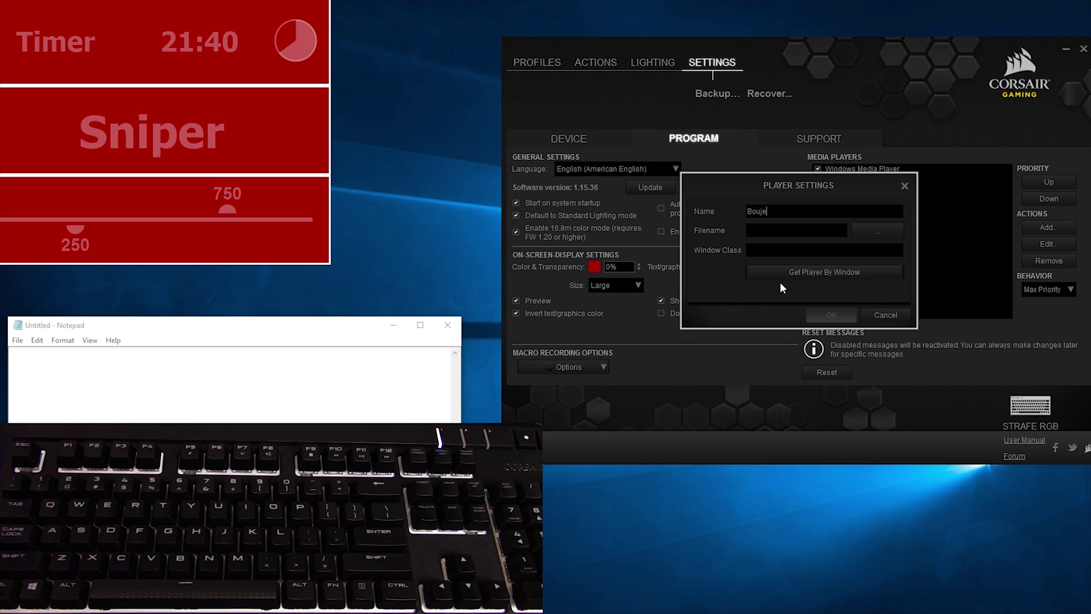
{"action": "left_click", "coordinate": [844, 272]}
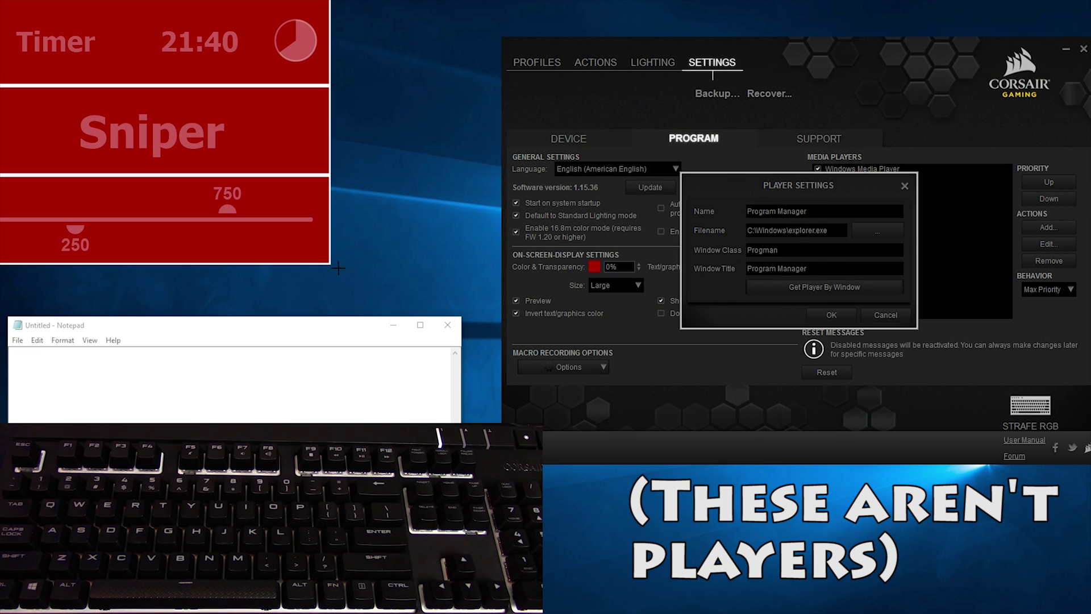
{"action": "key", "text": "Escape"}
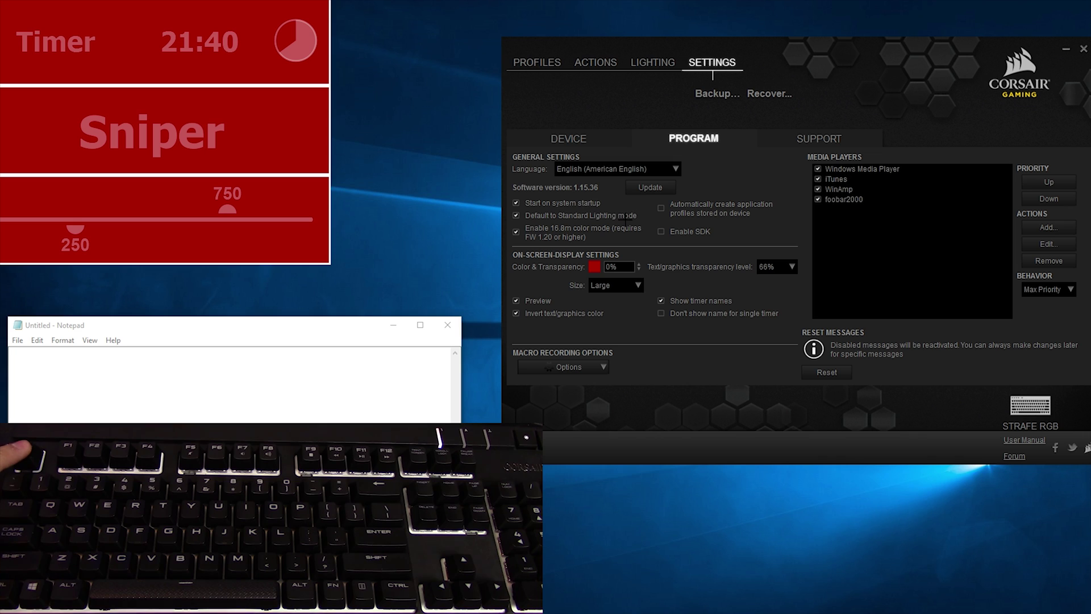
Reset all disabled messages under Reset Messages and confirm with OK
{"action": "left_click", "coordinate": [861, 168]}
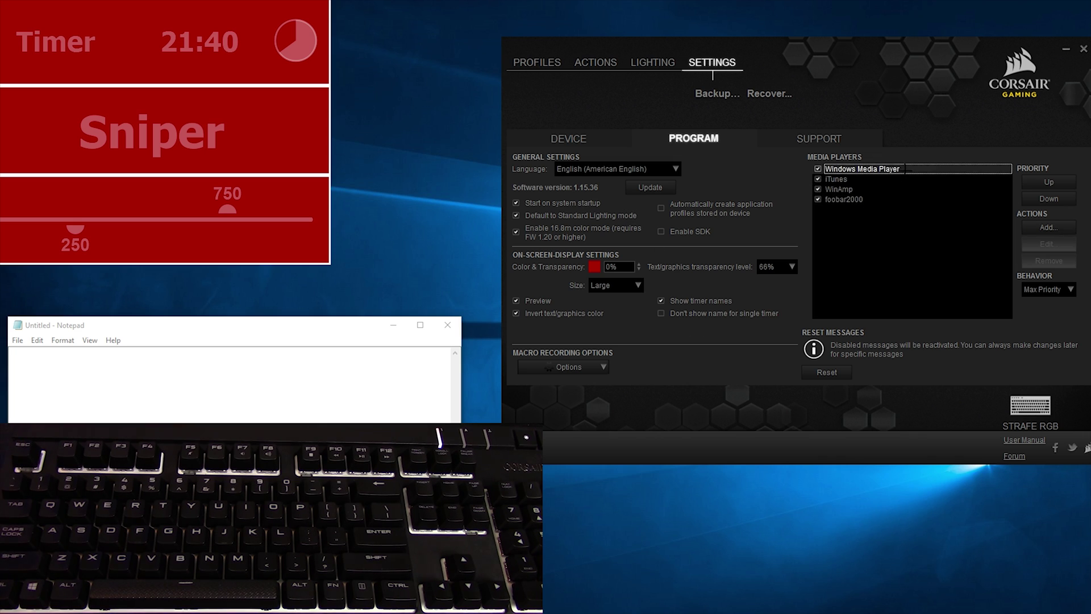
{"action": "left_click", "coordinate": [833, 375]}
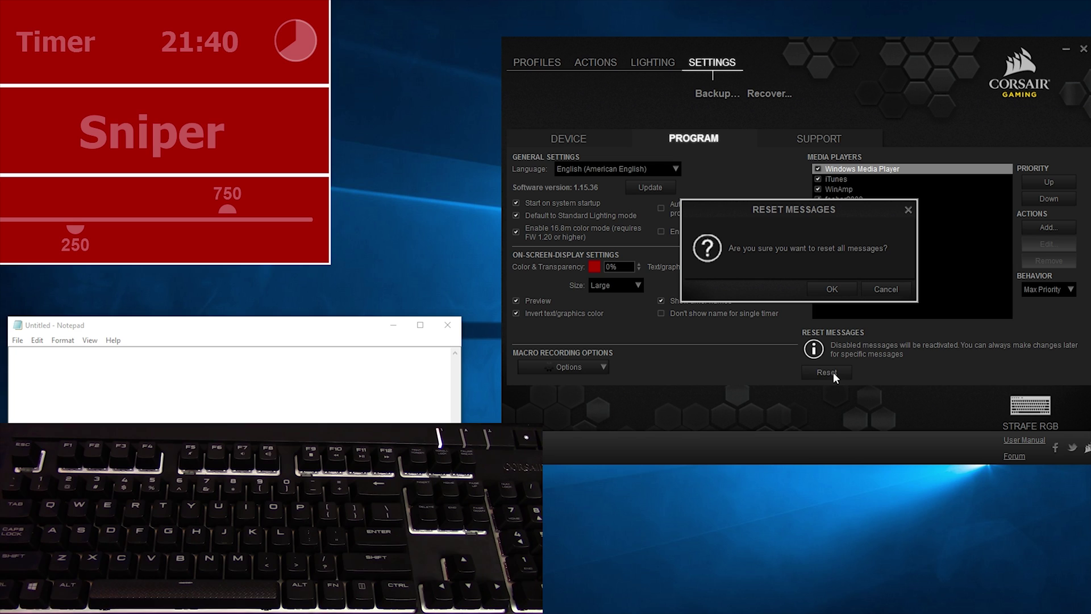
{"action": "left_click", "coordinate": [834, 289]}
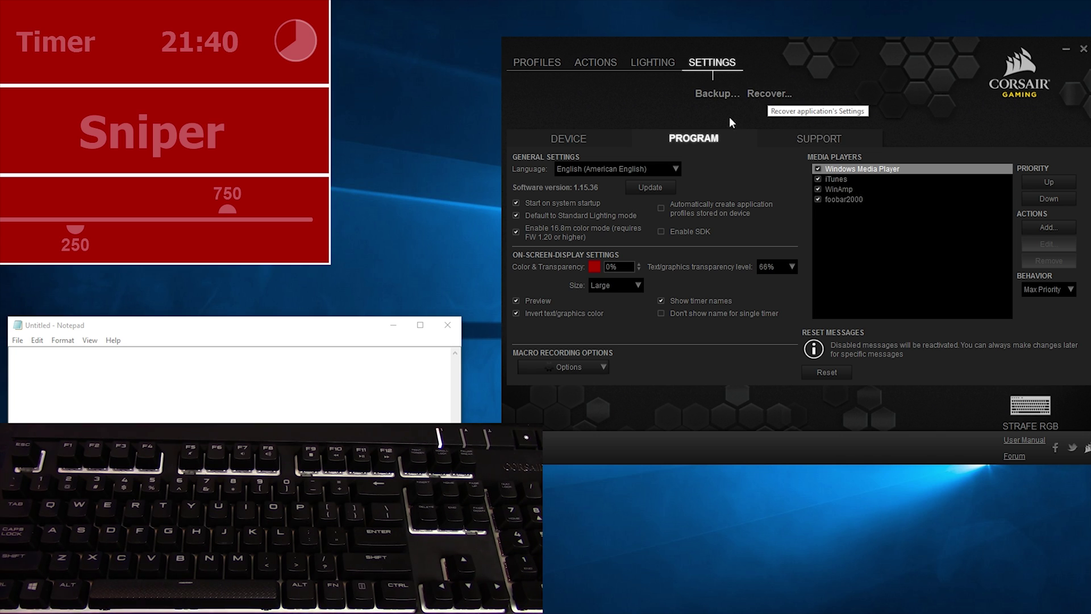
Review the SUPPORT system information, then view the empty LIGHTING effects library
{"action": "left_click", "coordinate": [800, 142]}
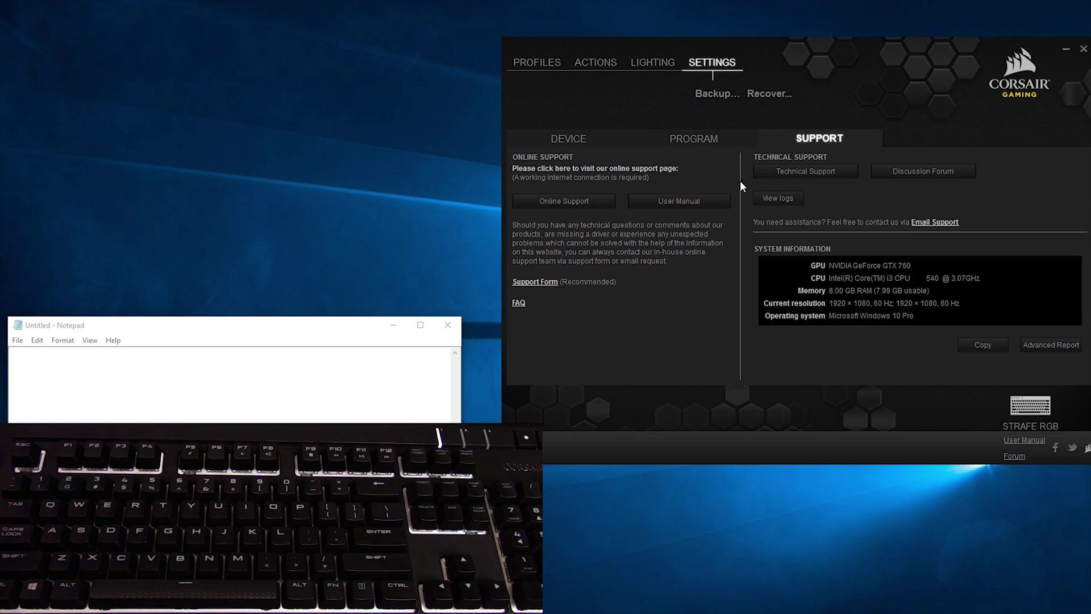
{"action": "left_click", "coordinate": [653, 61]}
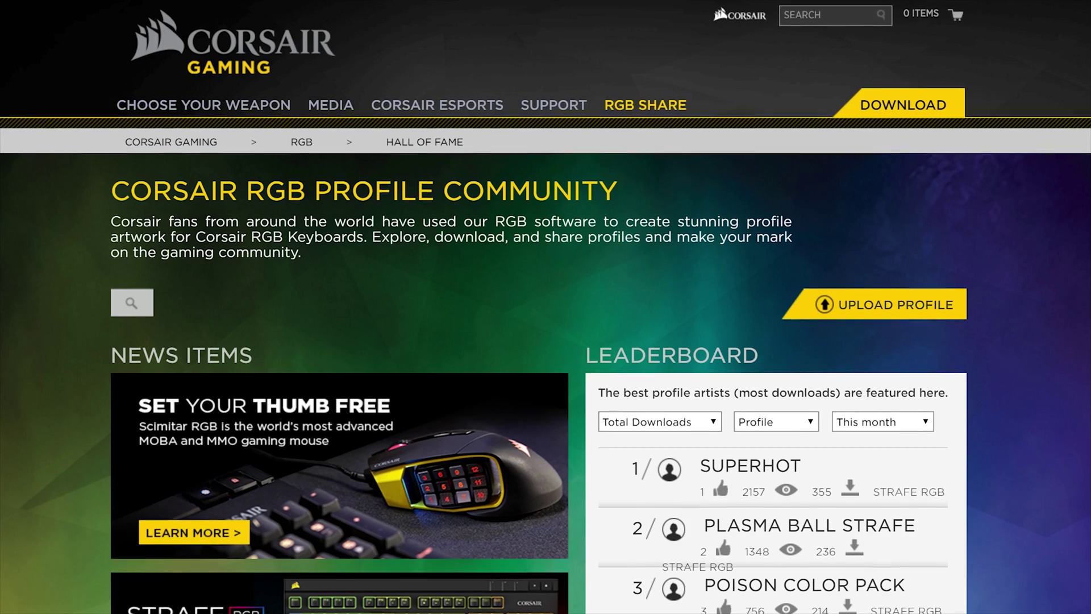
Scroll the RGB Share page past the K65, K70, K95 and STRAFE RGB profiles to the export/import instructions
{"action": "scroll", "coordinate": [546, 307], "scroll_direction": "down", "scroll_amount": 5}
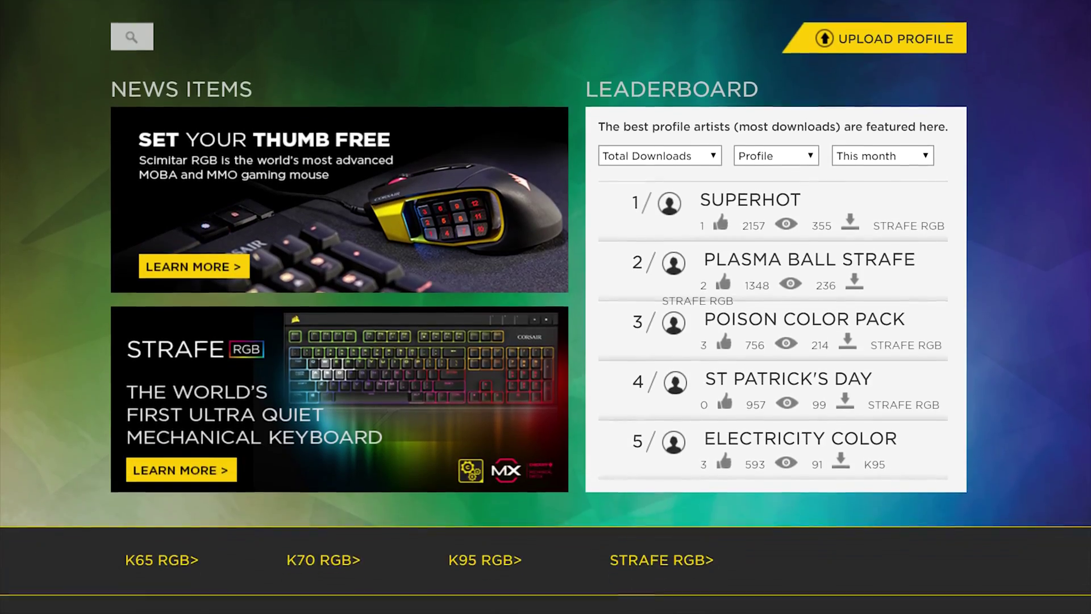
{"action": "scroll", "coordinate": [545, 307], "scroll_direction": "down", "scroll_amount": 15}
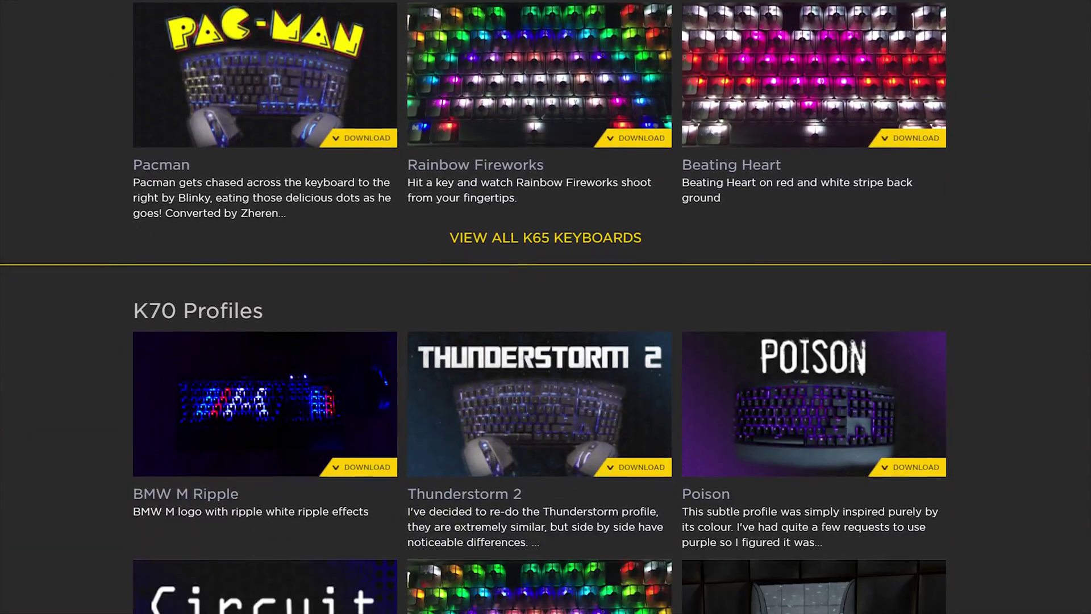
{"action": "scroll", "coordinate": [545, 307], "scroll_direction": "down", "scroll_amount": 20}
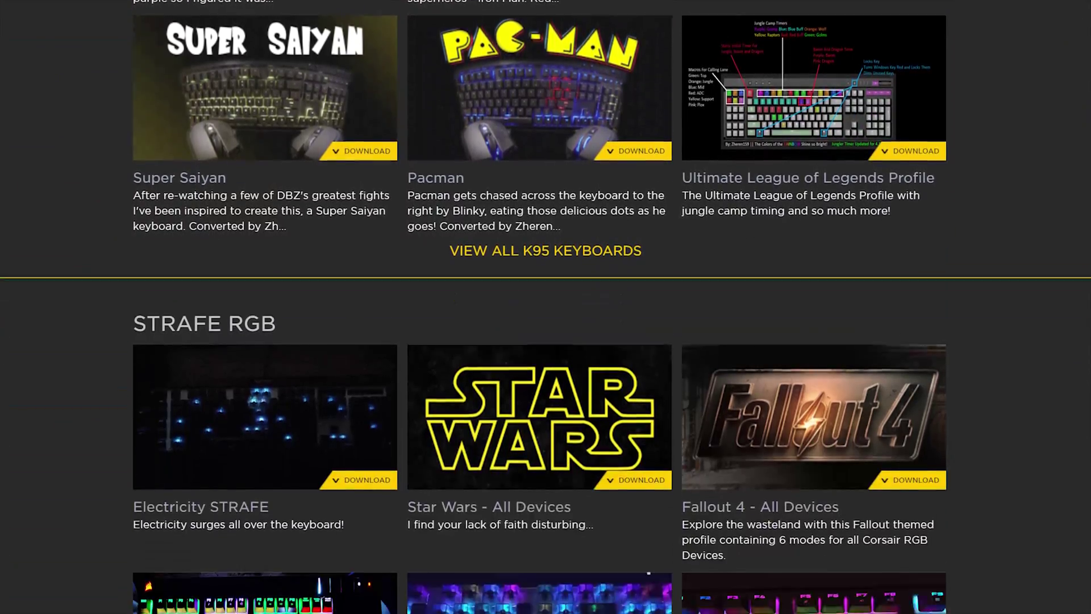
{"action": "scroll", "coordinate": [545, 307], "scroll_direction": "down", "scroll_amount": 17}
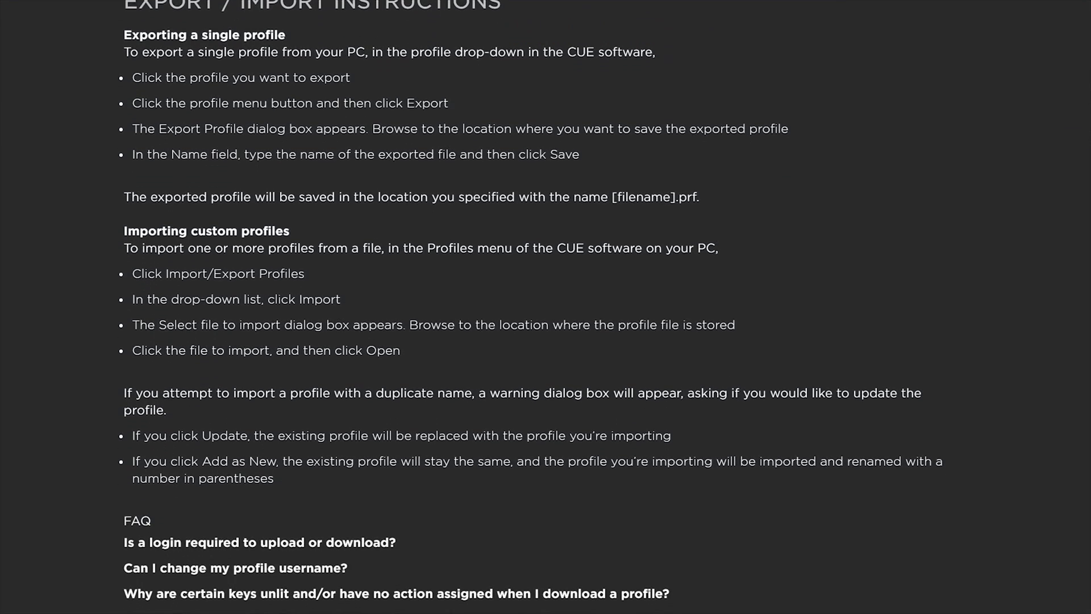
{"action": "scroll", "coordinate": [546, 307], "scroll_direction": "down", "scroll_amount": 4}
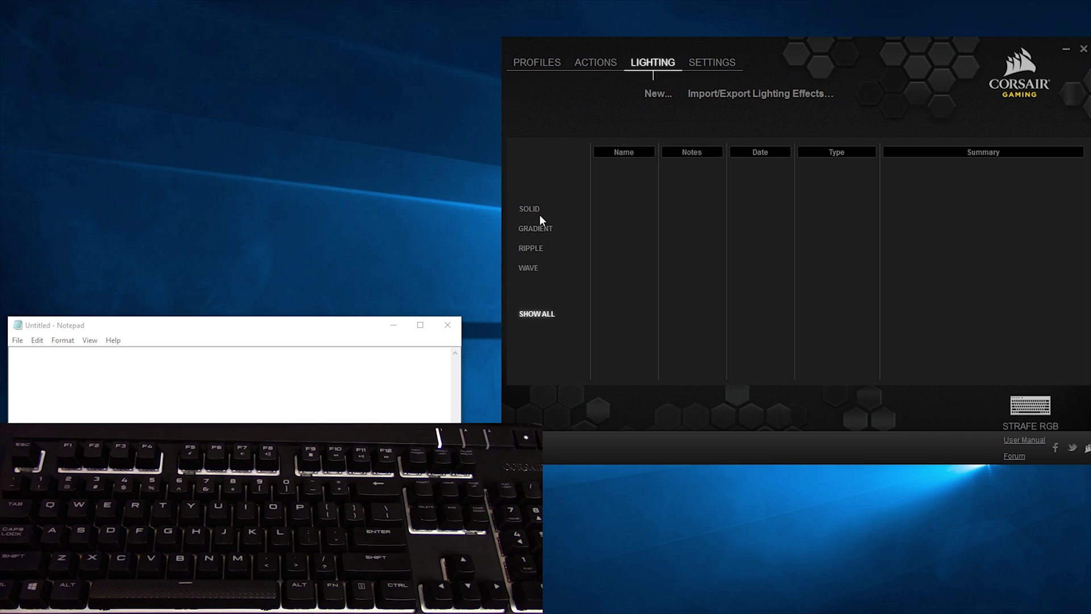
Filter effects to Solid and back to all, then create a new effect named 'Test One'
{"action": "left_click", "coordinate": [540, 213]}
{"action": "left_click", "coordinate": [533, 316]}
{"action": "left_click", "coordinate": [653, 94]}
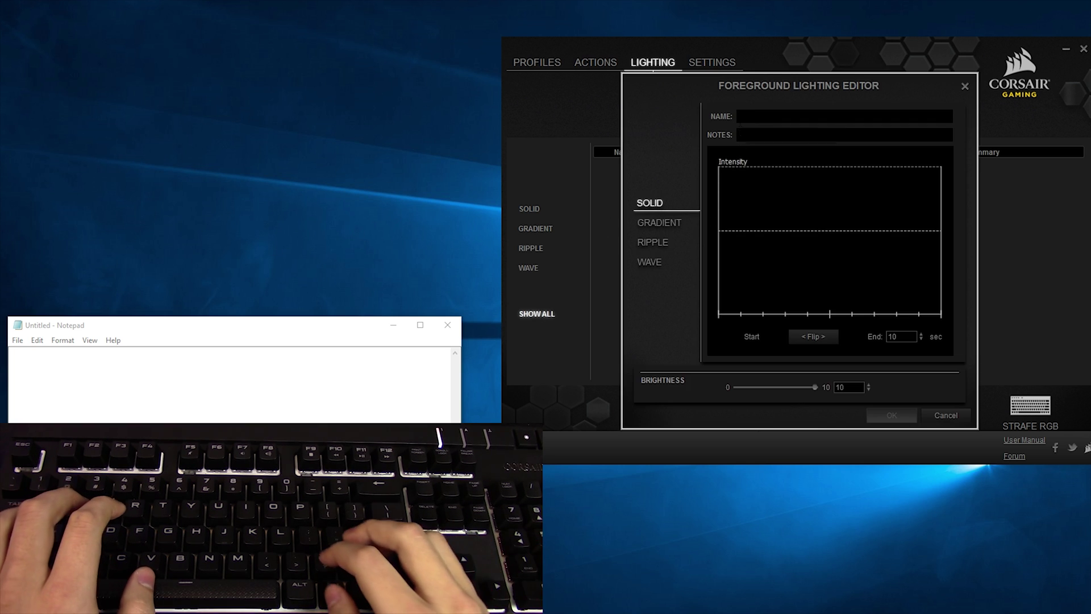
{"action": "type", "text": "Test"}
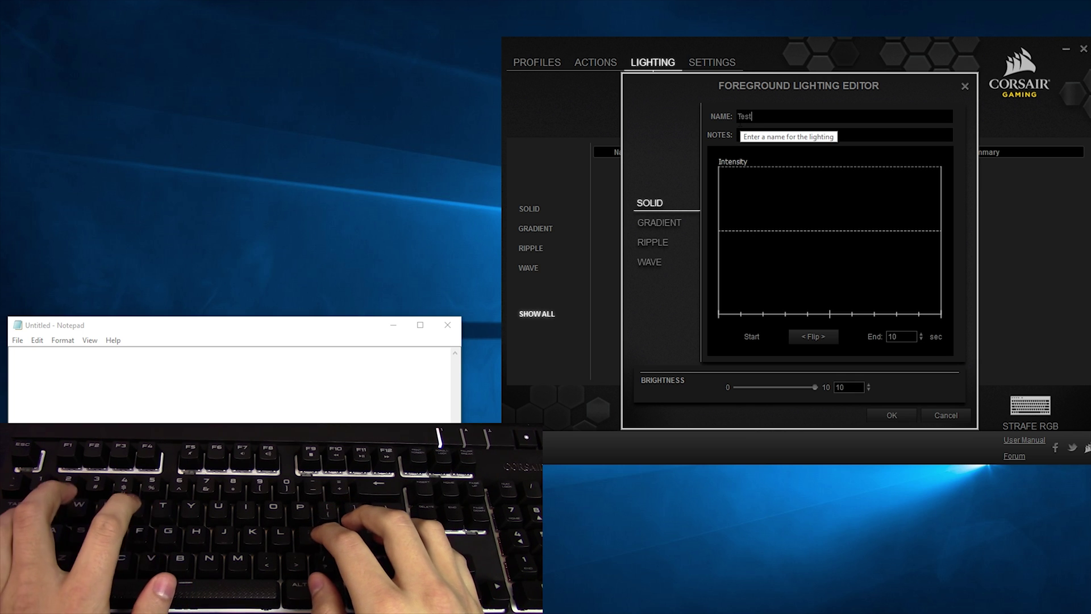
{"action": "type", "text": " On"}
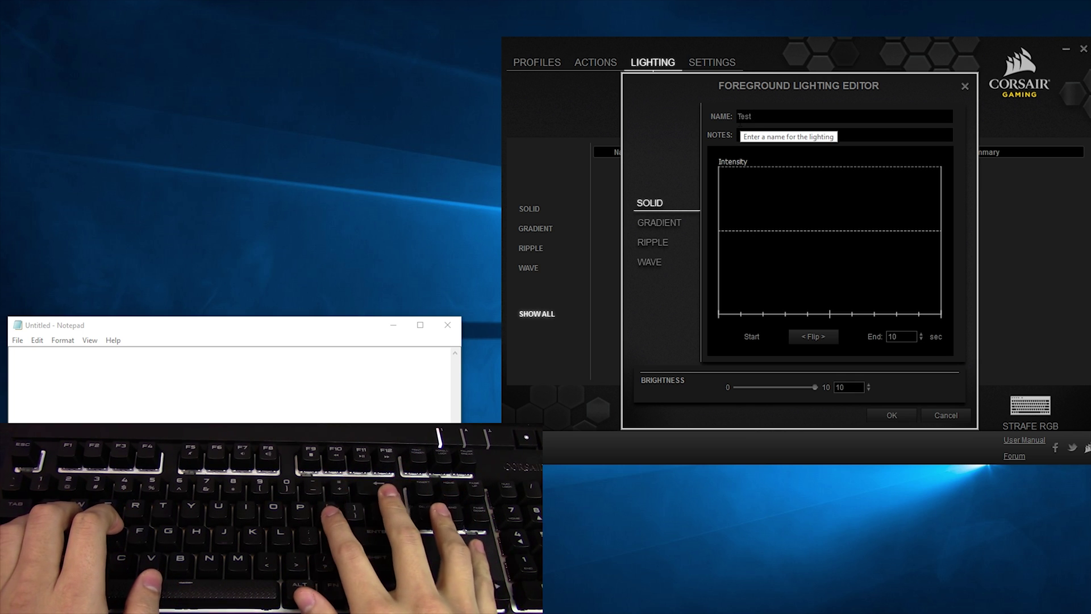
{"action": "type", "text": "e"}
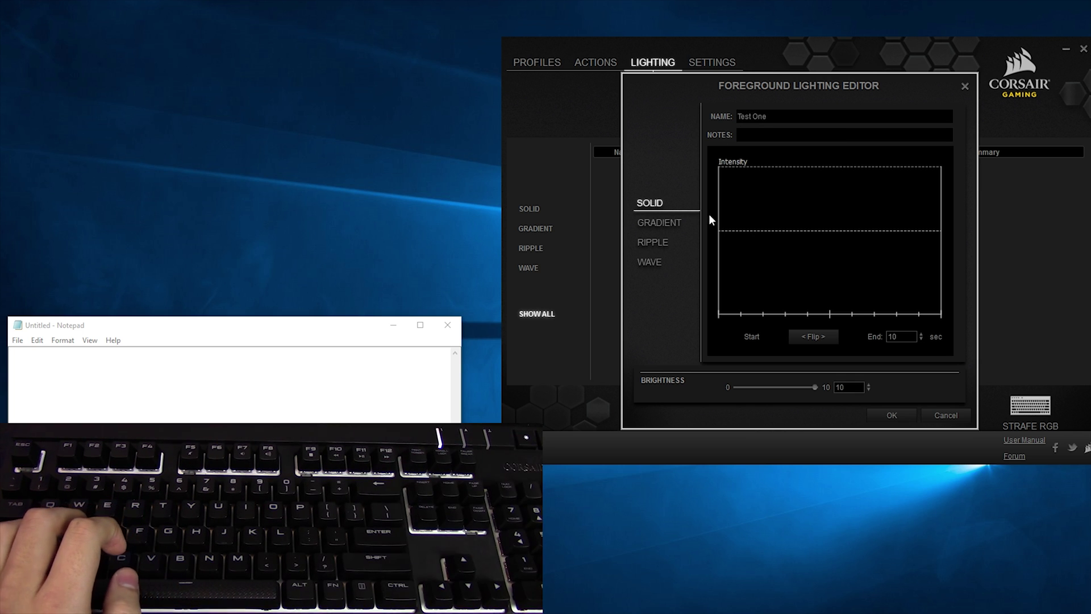
Add a block to the Intensity timeline, recolour it blue, then add a second block at the start
{"action": "right_click", "coordinate": [739, 206]}
{"action": "left_click", "coordinate": [756, 220]}
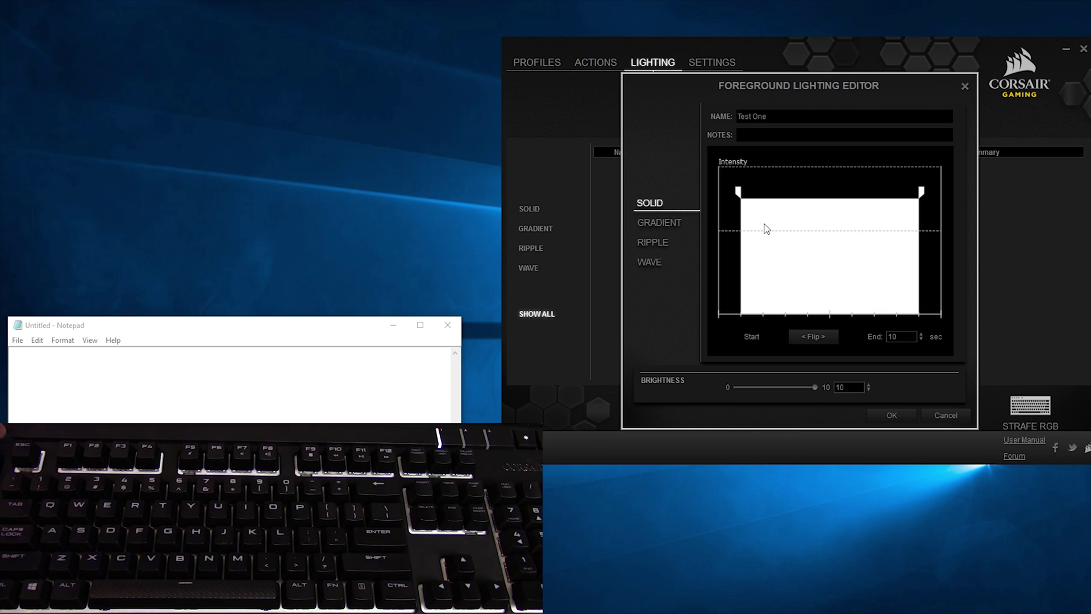
{"action": "right_click", "coordinate": [782, 237]}
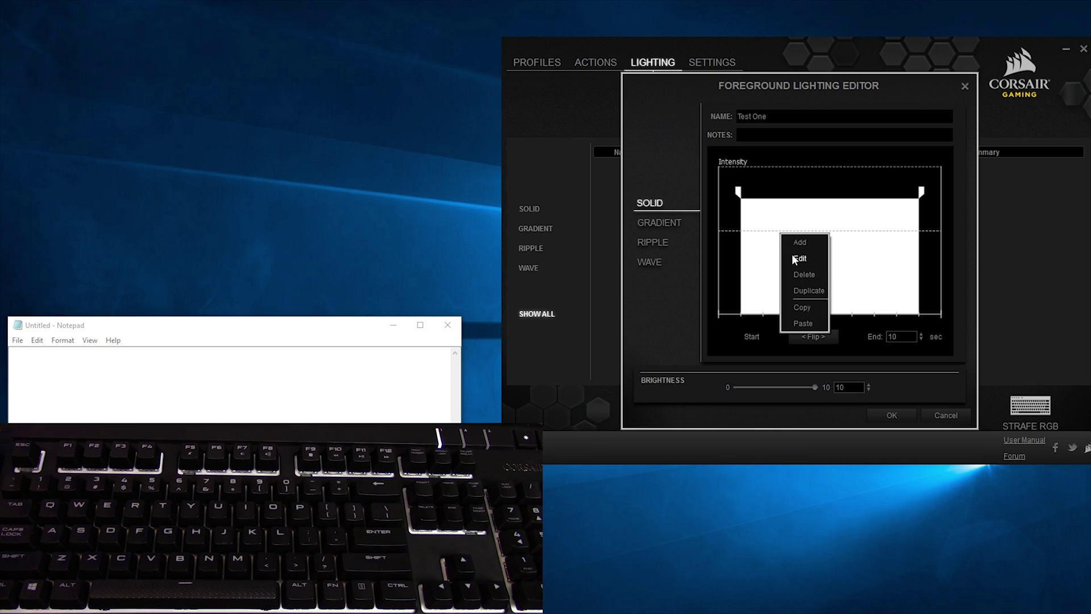
{"action": "left_click", "coordinate": [795, 258]}
{"action": "left_click", "coordinate": [649, 194]}
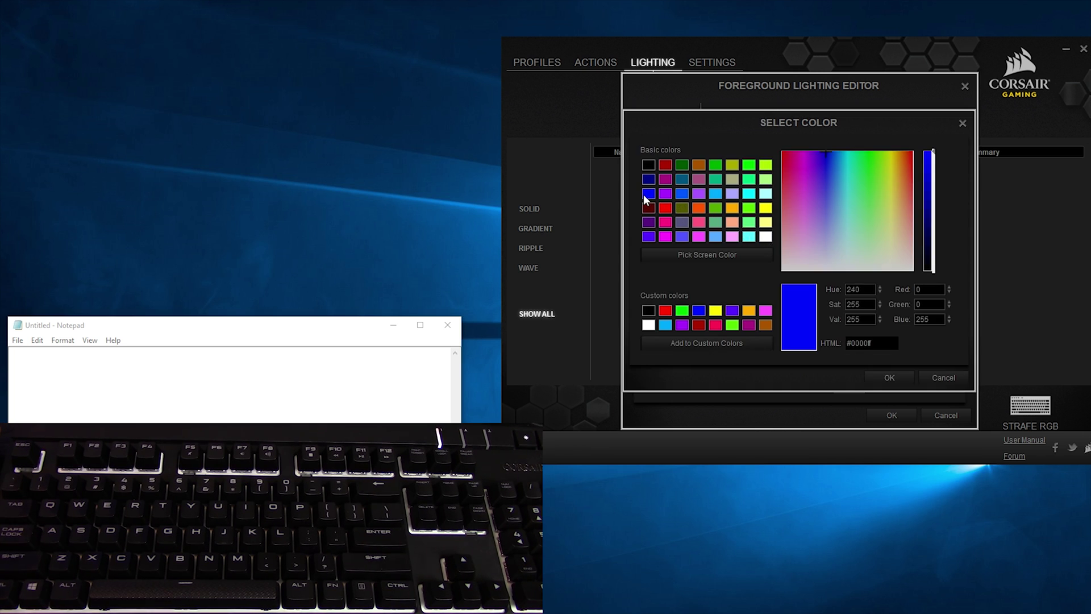
{"action": "left_click", "coordinate": [891, 377]}
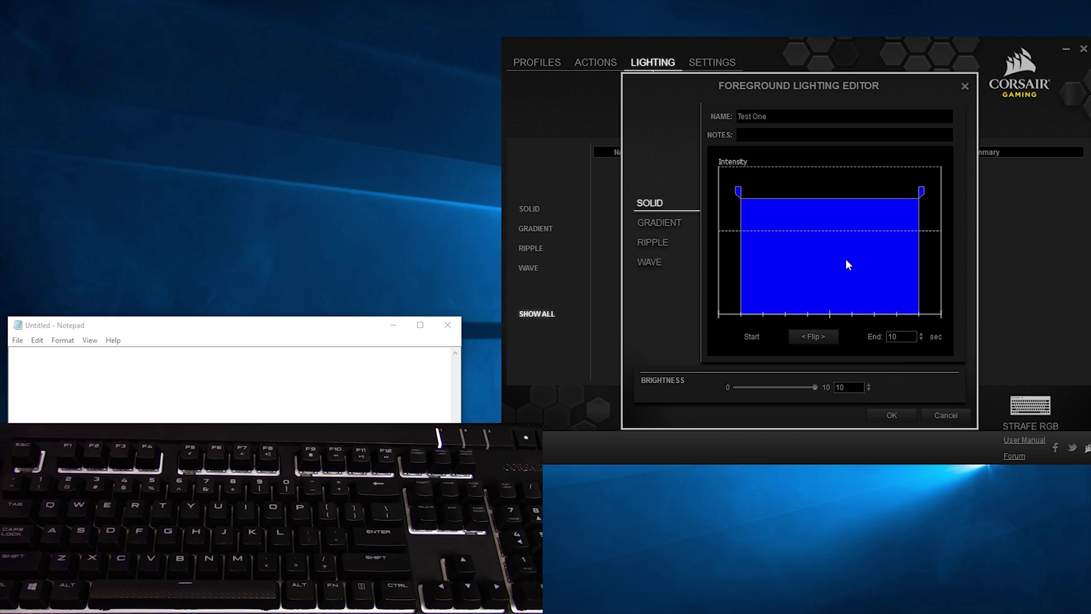
{"action": "right_click", "coordinate": [738, 217]}
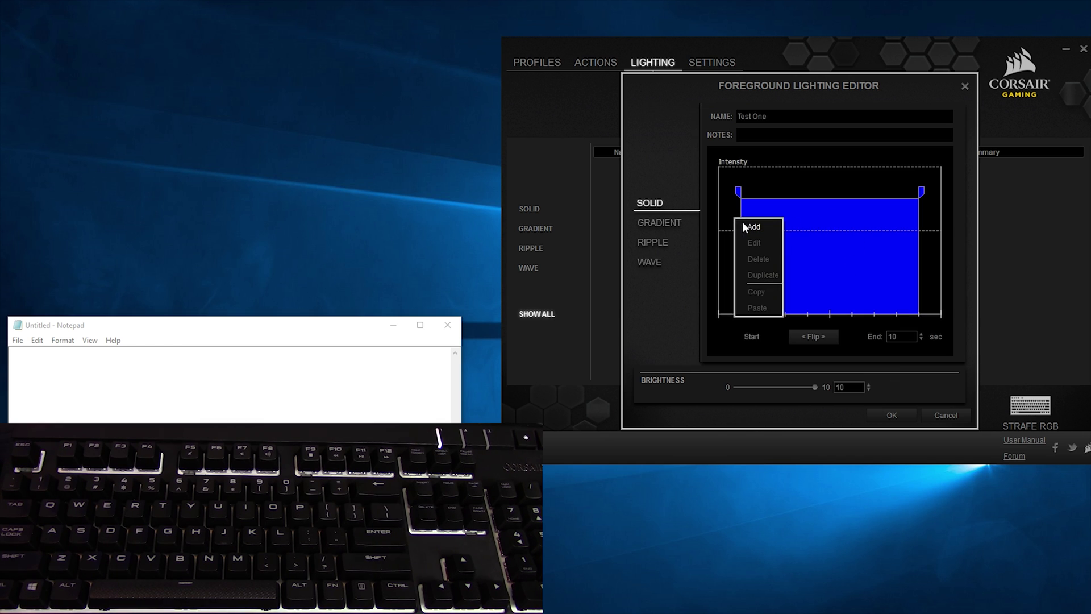
{"action": "left_click", "coordinate": [742, 221]}
Rearrange the blue and white blocks on Test One's timeline, then select the end time to shorten it
{"action": "left_click_drag", "start_coordinate": [738, 192], "coordinate": [856, 192]}
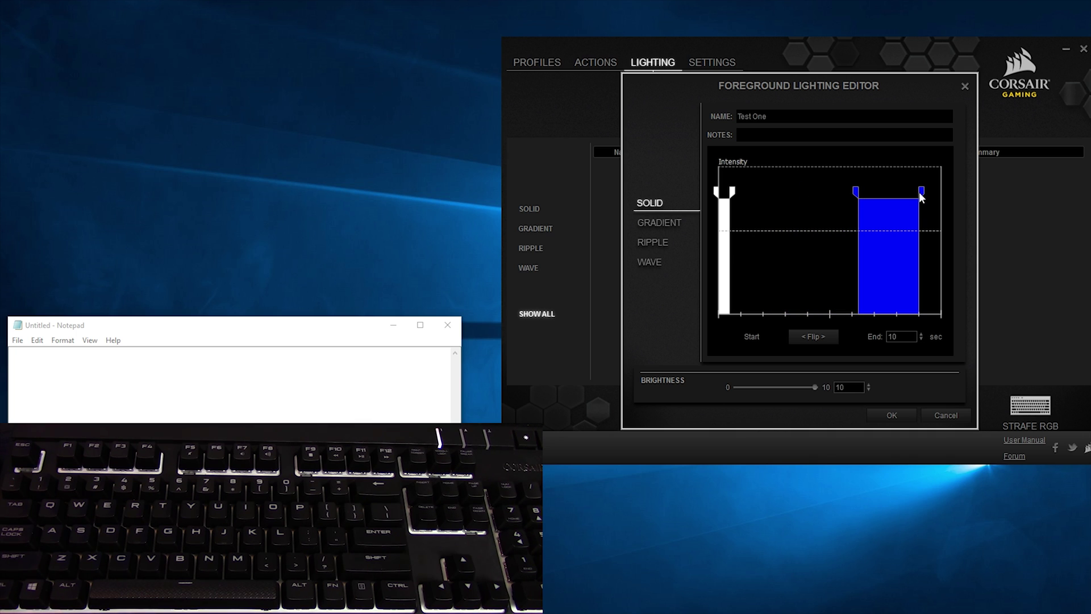
{"action": "left_click_drag", "start_coordinate": [921, 196], "coordinate": [787, 158]}
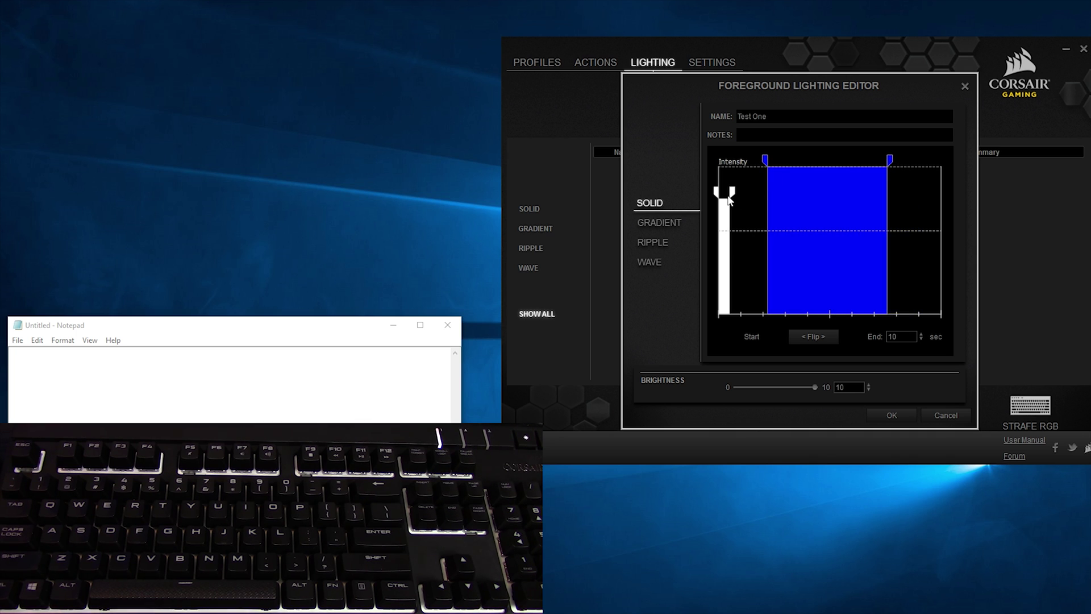
{"action": "left_click_drag", "start_coordinate": [729, 199], "coordinate": [812, 155]}
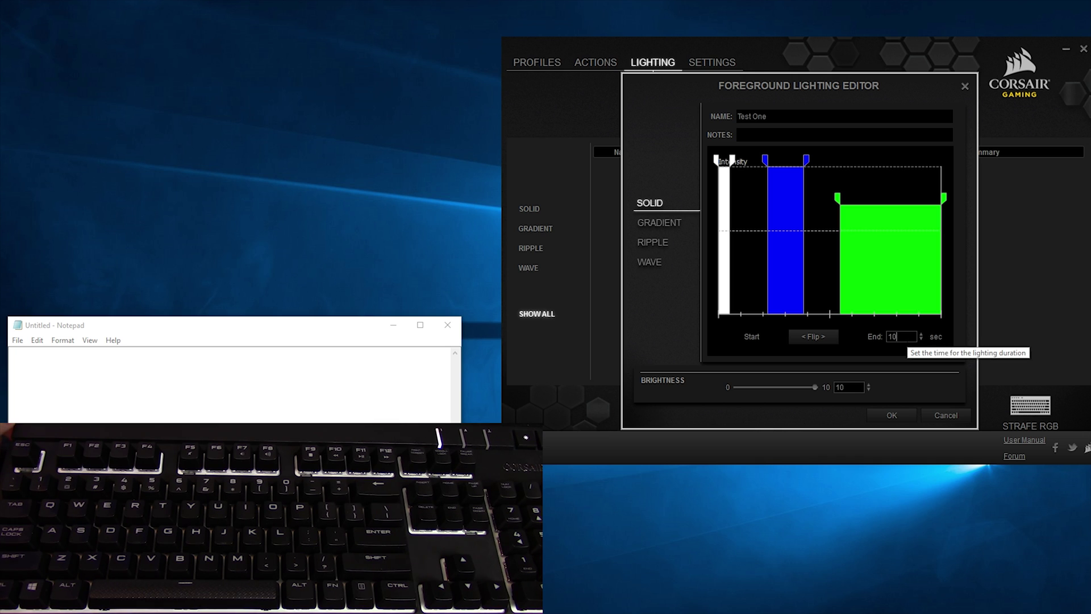
{"action": "double_click", "coordinate": [893, 336]}
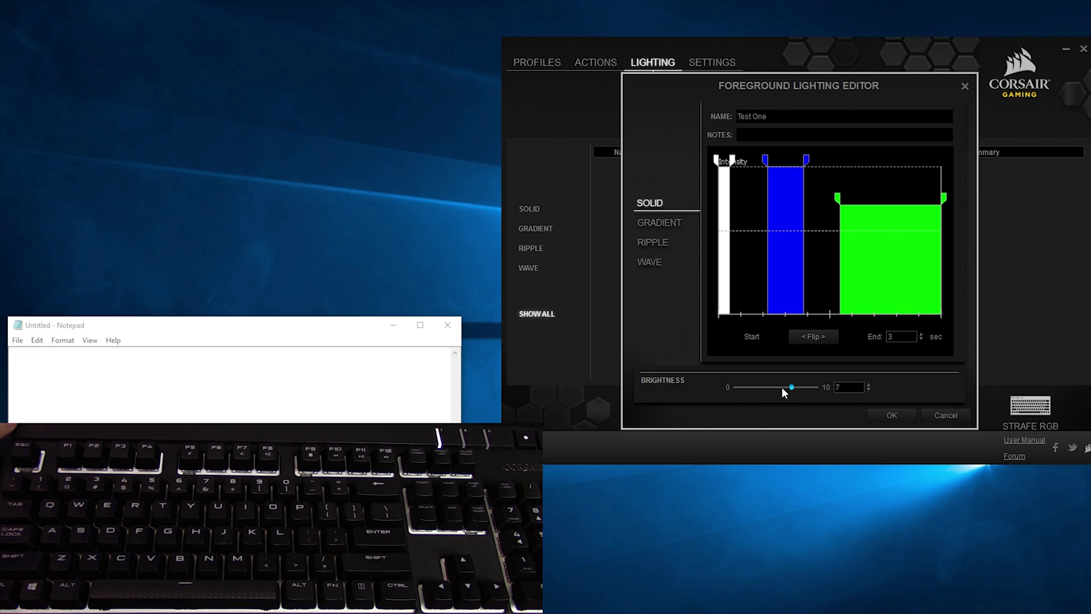
Save Test One, switch the profile's lighting to advanced settings, and select the keyboard's left-side keys
{"action": "left_click", "coordinate": [887, 416]}
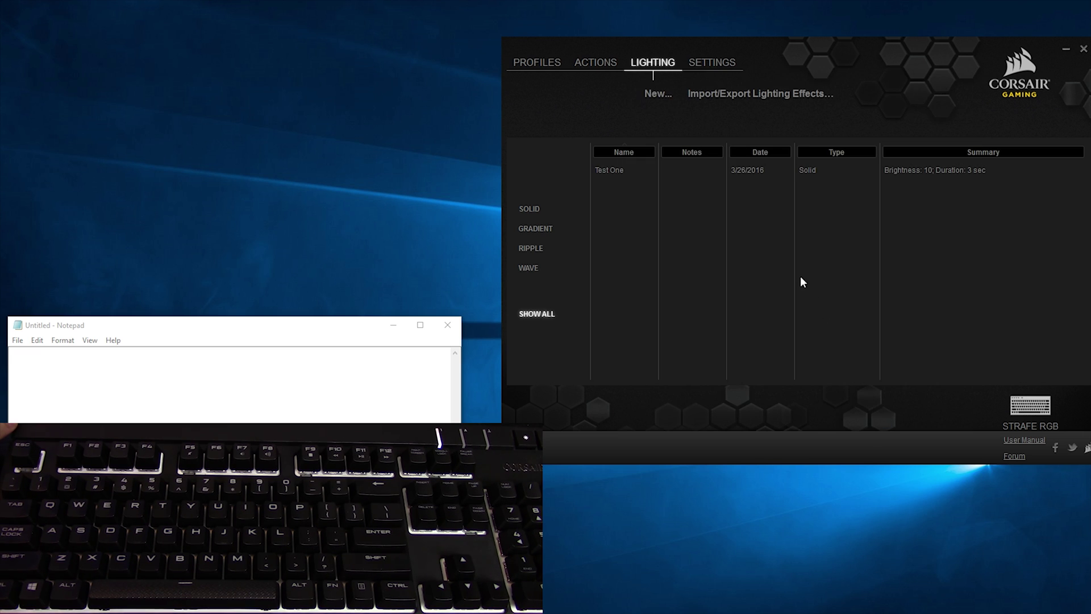
{"action": "left_click", "coordinate": [537, 62]}
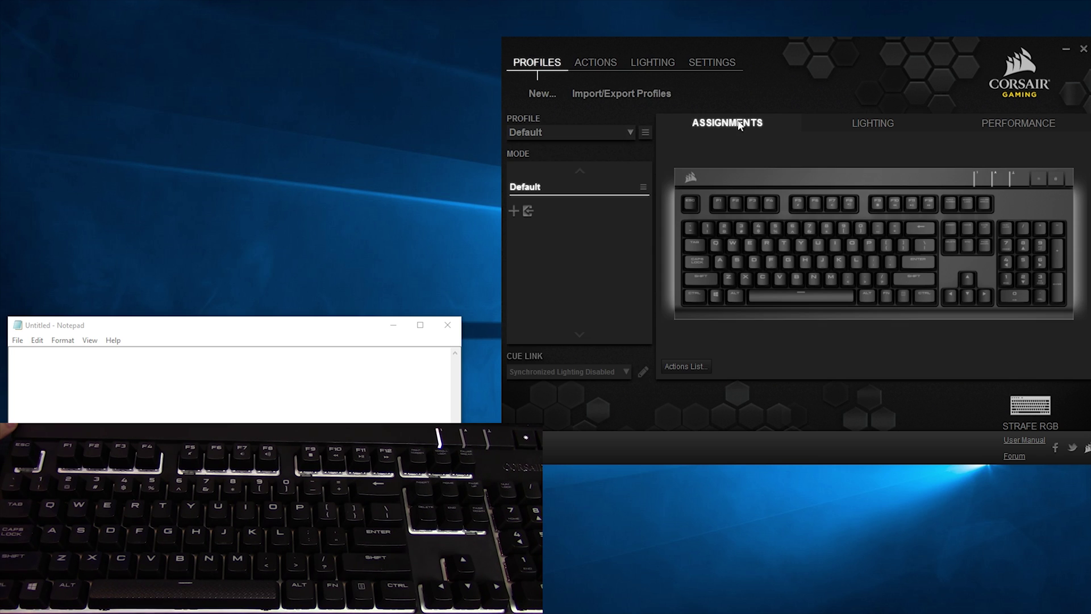
{"action": "left_click", "coordinate": [856, 124]}
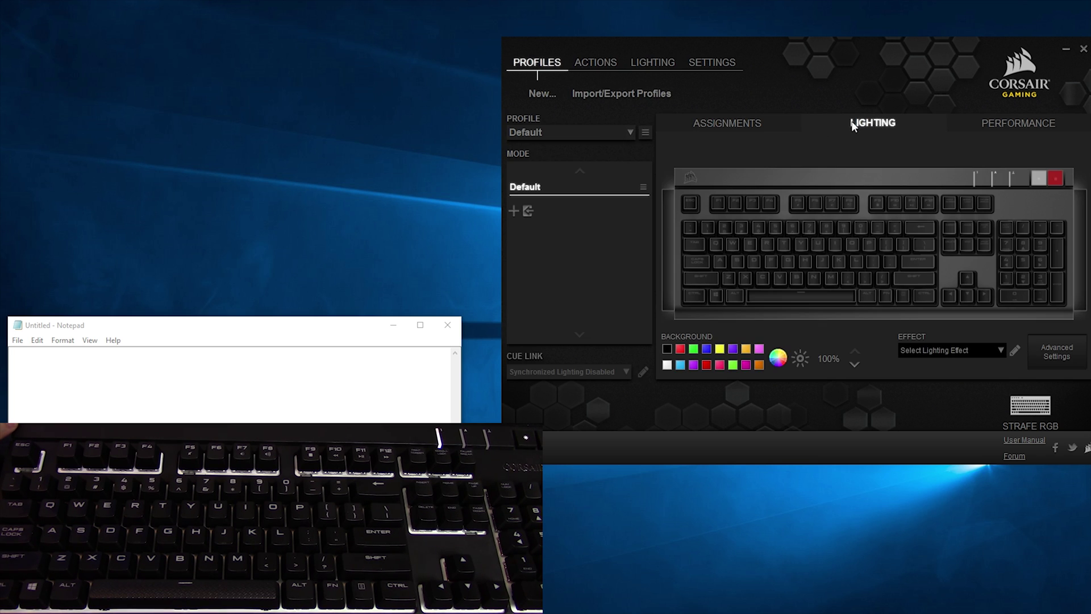
{"action": "left_click", "coordinate": [1057, 352]}
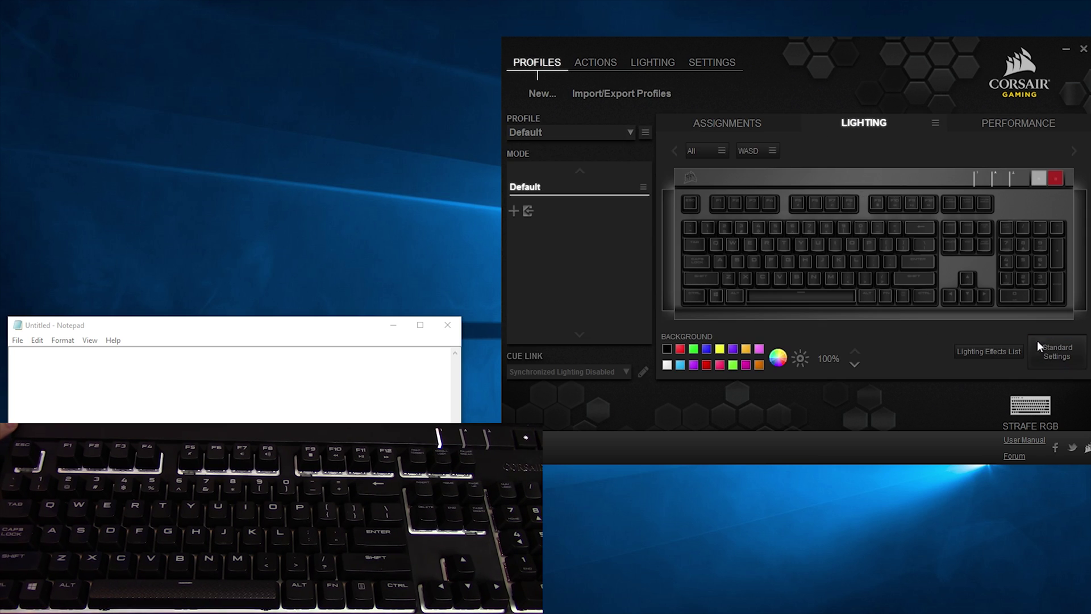
{"action": "left_click_drag", "start_coordinate": [678, 169], "coordinate": [809, 319]}
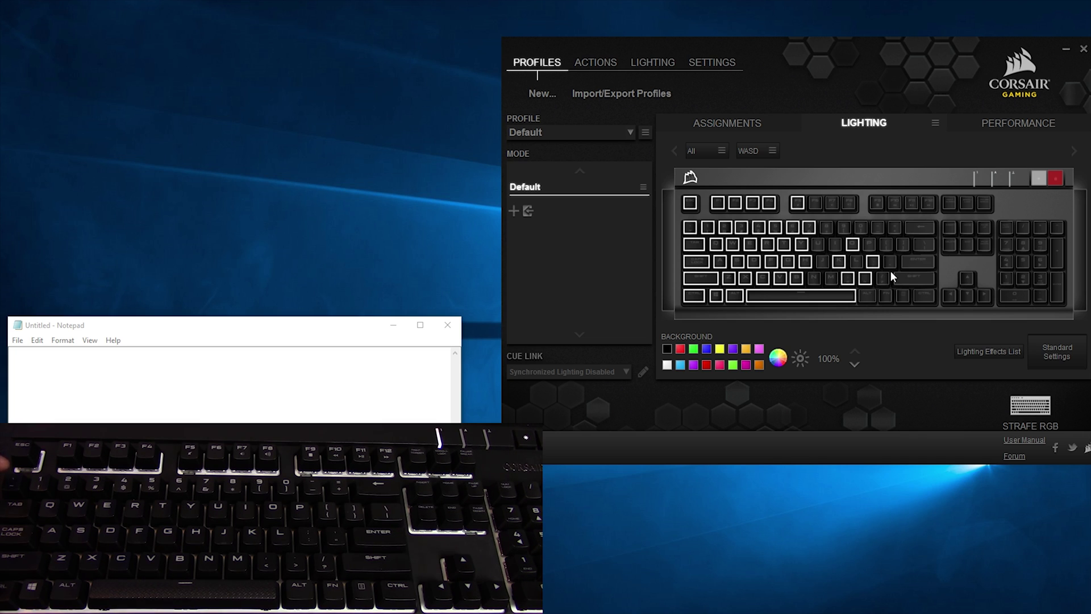
Add the selected keys to a new group named 'Giga Group' with the note 'Big'
{"action": "right_click", "coordinate": [732, 232]}
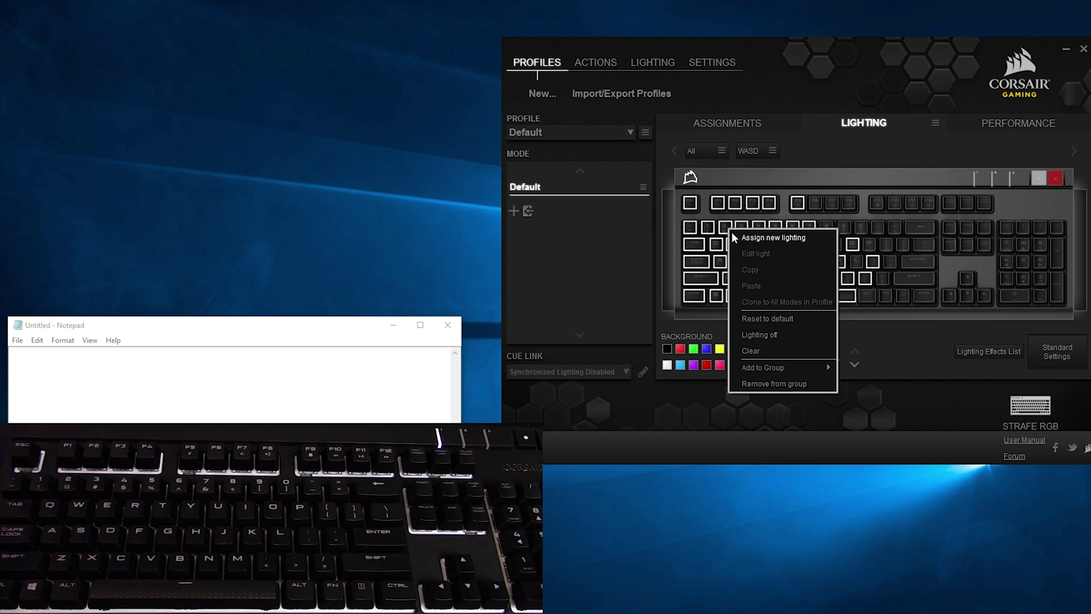
{"action": "mouse_move", "coordinate": [831, 367]}
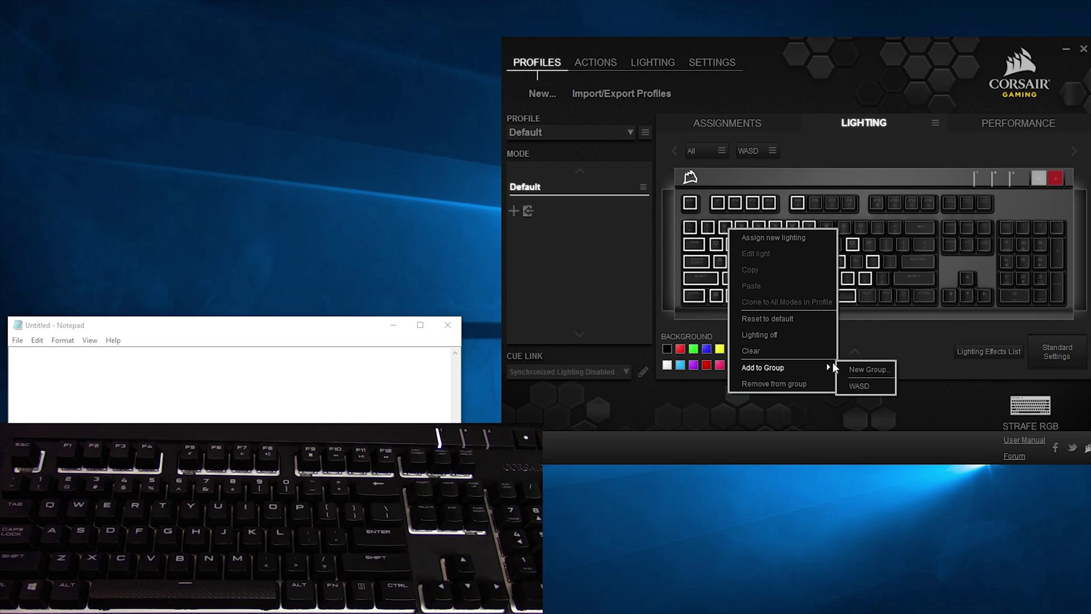
{"action": "left_click", "coordinate": [870, 369]}
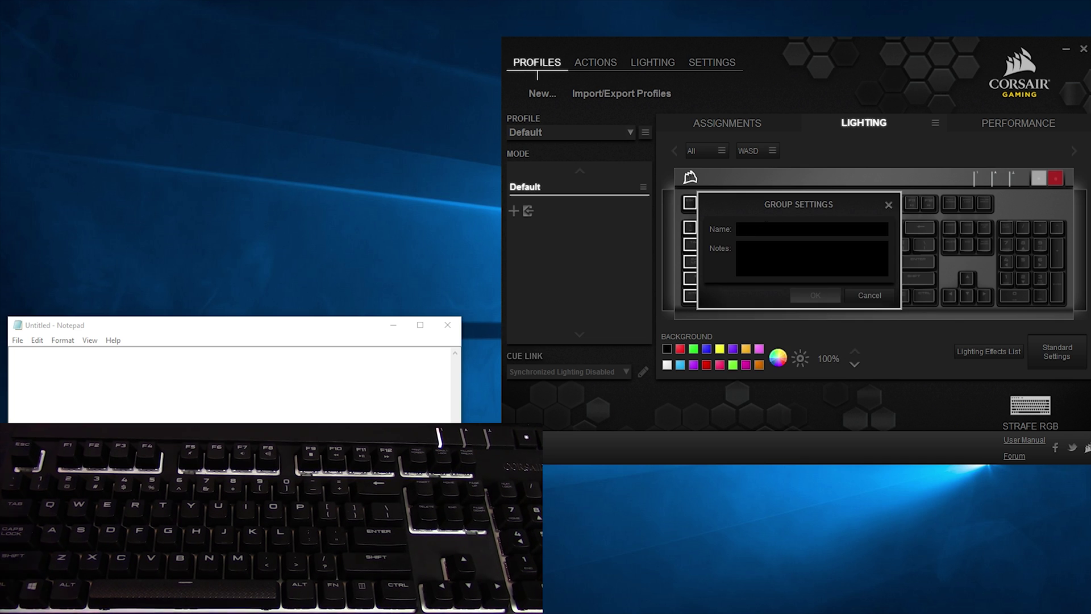
{"action": "type", "text": "Giga Group"}
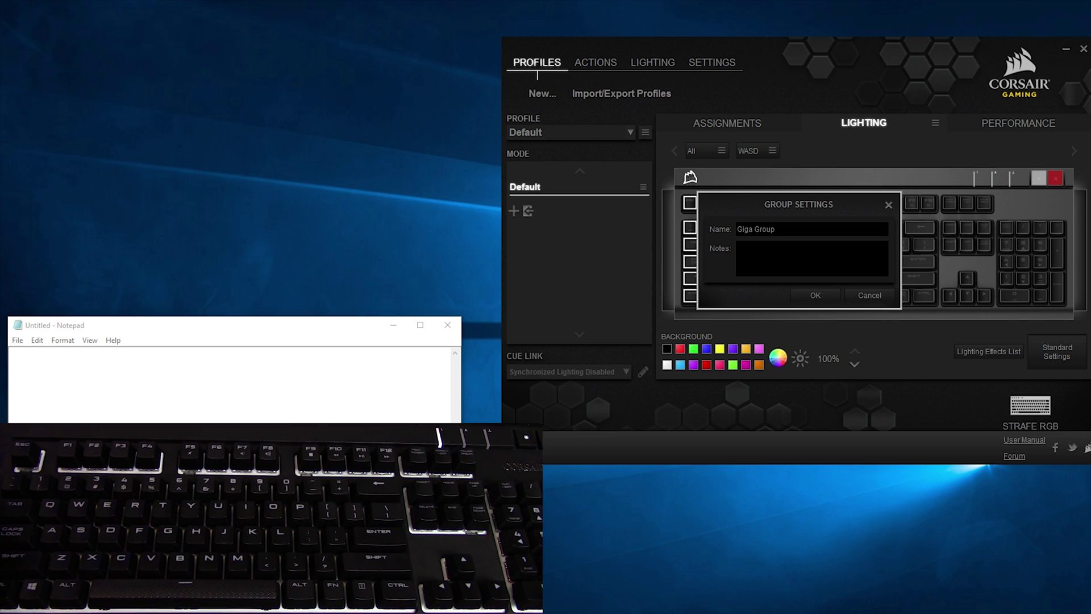
{"action": "key", "text": "Tab"}
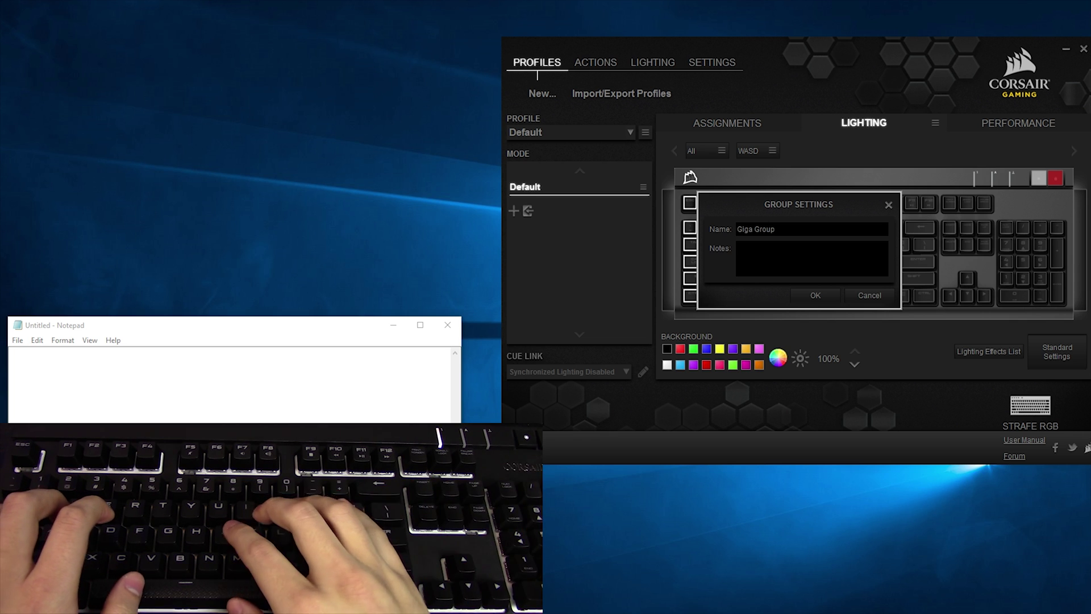
{"action": "type", "text": "Big"}
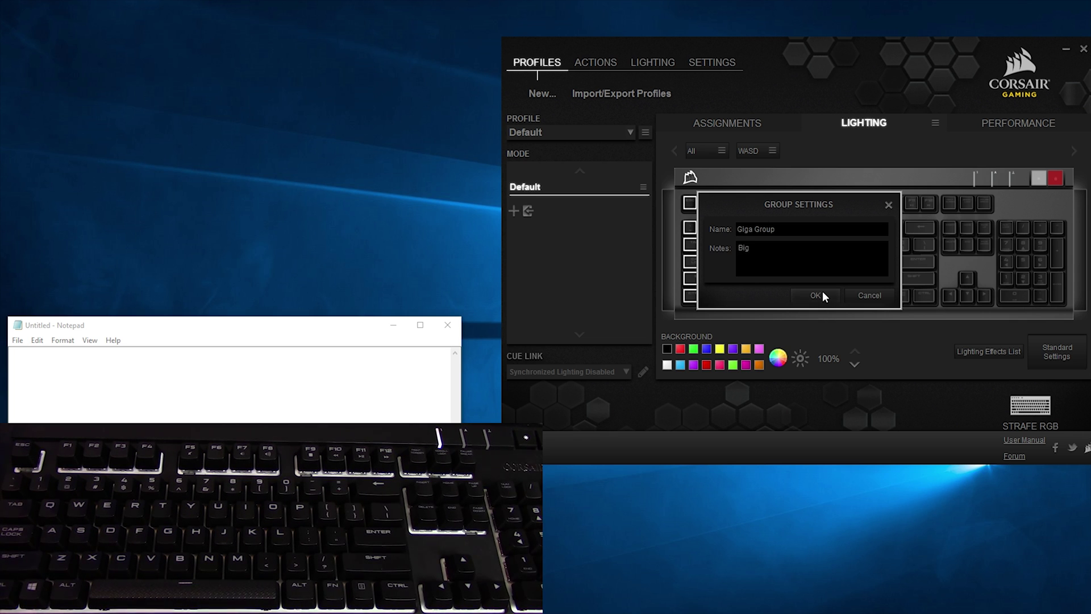
{"action": "left_click", "coordinate": [823, 291]}
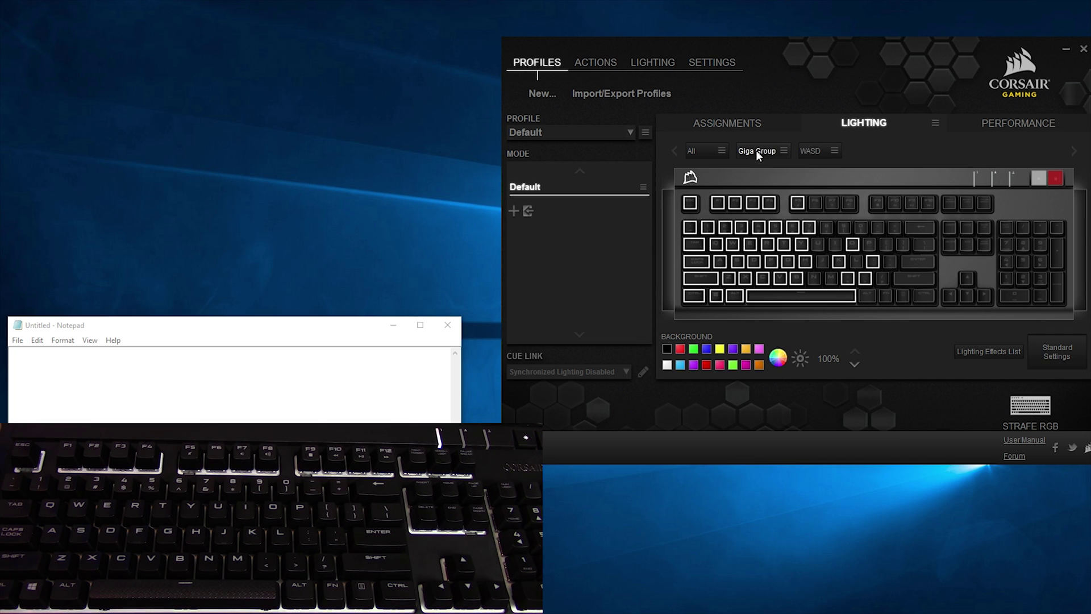
Drag Test One from the Lighting Effects List onto the Giga Group keys, then view the Lighting library
{"action": "left_click", "coordinate": [755, 150]}
{"action": "left_click", "coordinate": [975, 352]}
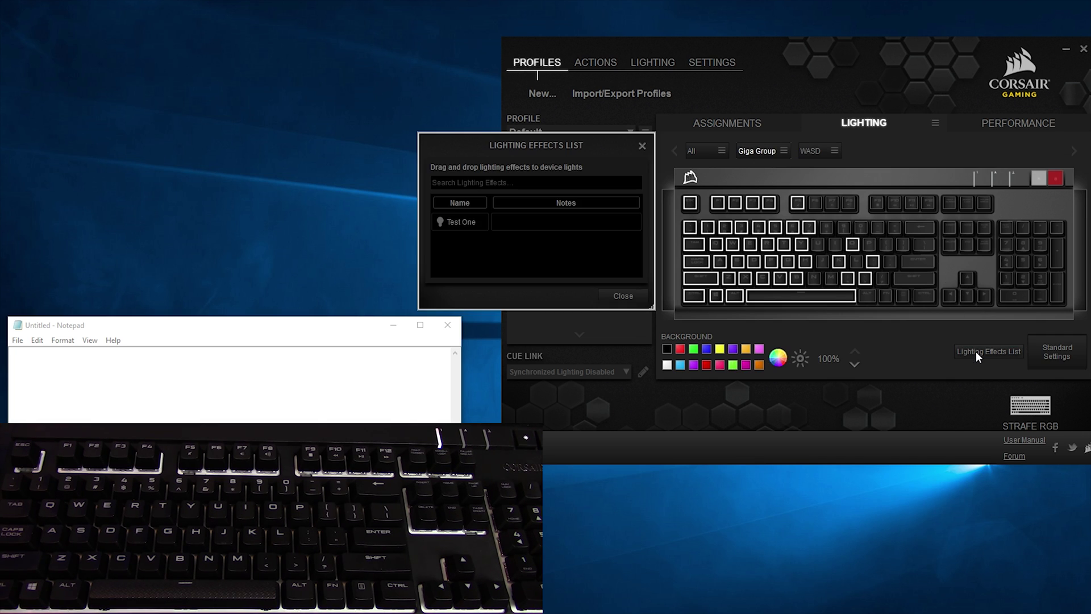
{"action": "left_click_drag", "start_coordinate": [464, 224], "coordinate": [691, 245]}
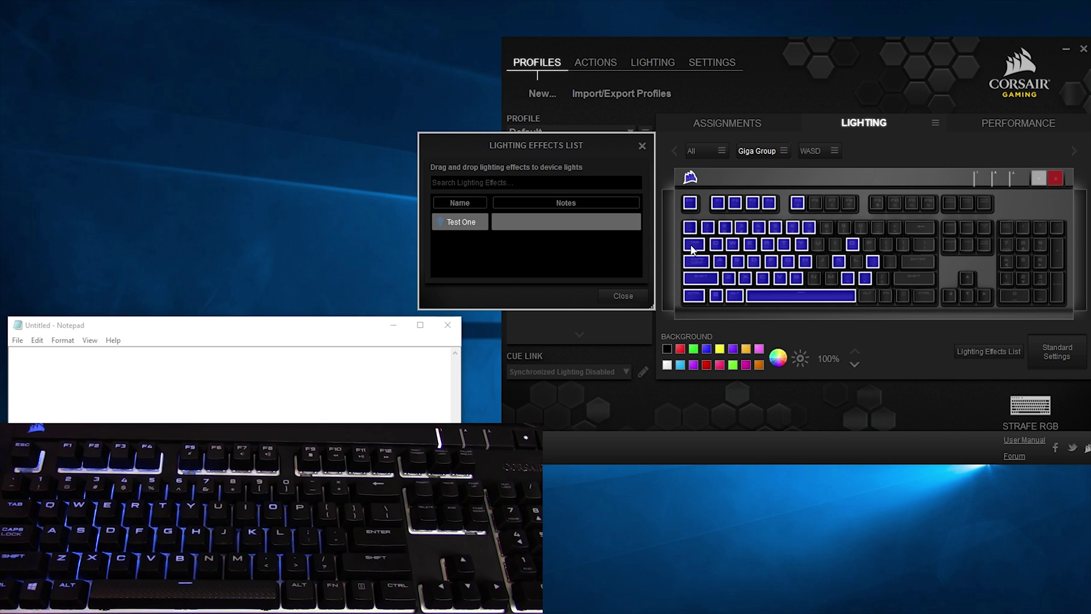
{"action": "left_click", "coordinate": [652, 63]}
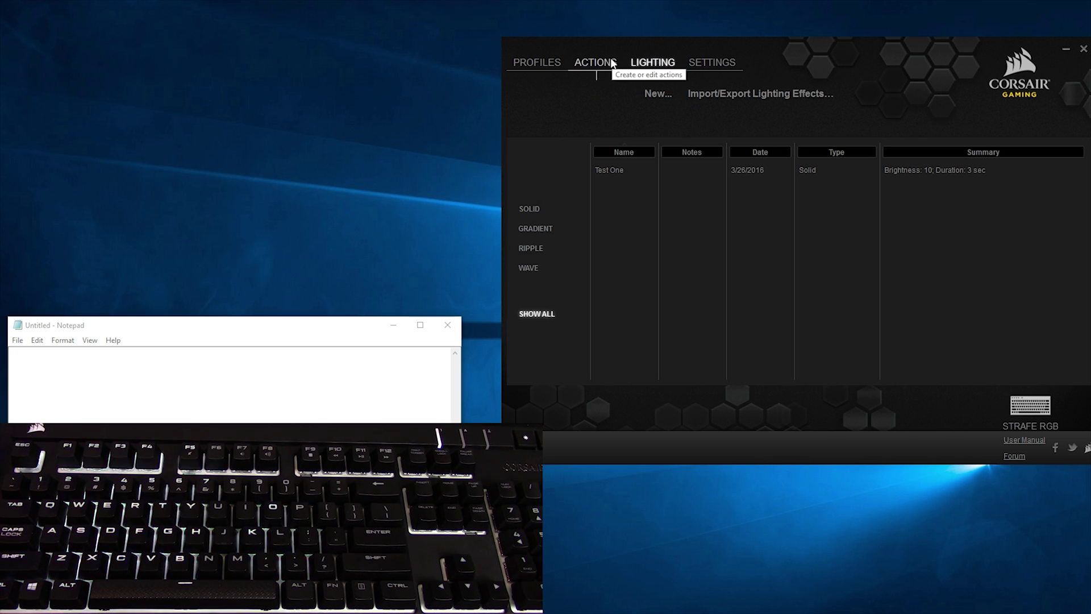
Create a new Gradient effect named 'Generic Test' with the note 'No'
{"action": "left_click", "coordinate": [658, 94]}
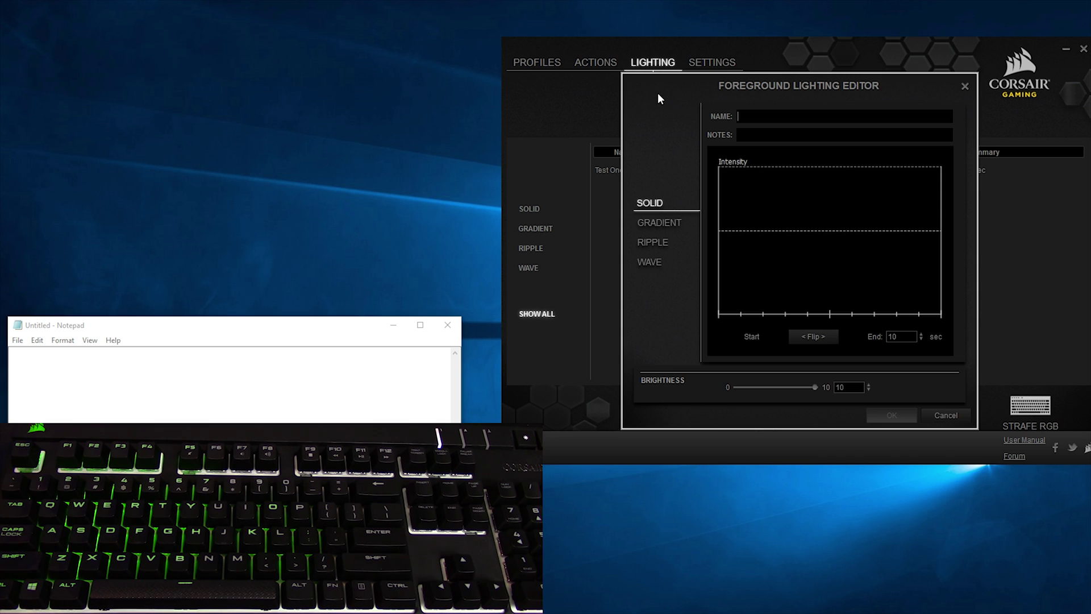
{"action": "left_click", "coordinate": [662, 223]}
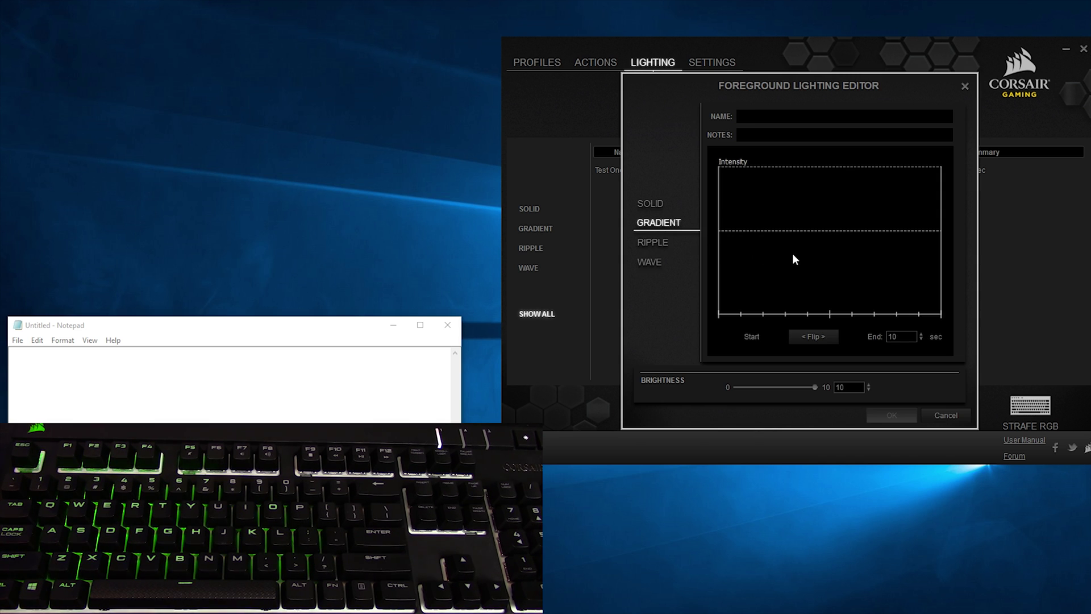
{"action": "left_click", "coordinate": [770, 117]}
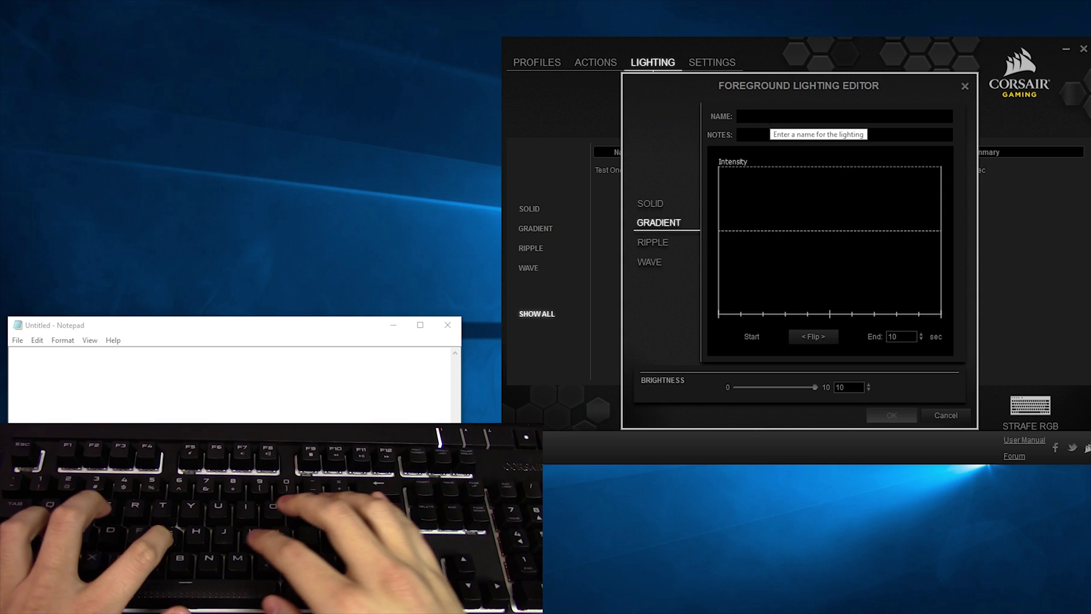
{"action": "type", "text": "Generic Test"}
{"action": "key", "text": "Tab"}
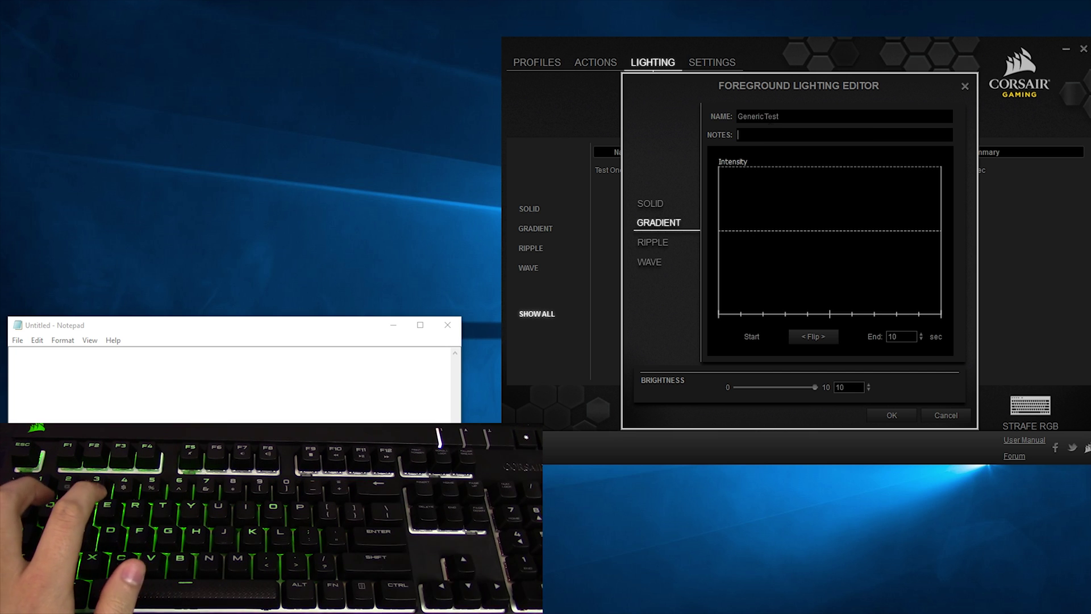
{"action": "type", "text": "No"}
Add a red start point to the gradient graph, flip its direction, and set End to 3 seconds
{"action": "right_click", "coordinate": [756, 200]}
{"action": "left_click", "coordinate": [783, 205]}
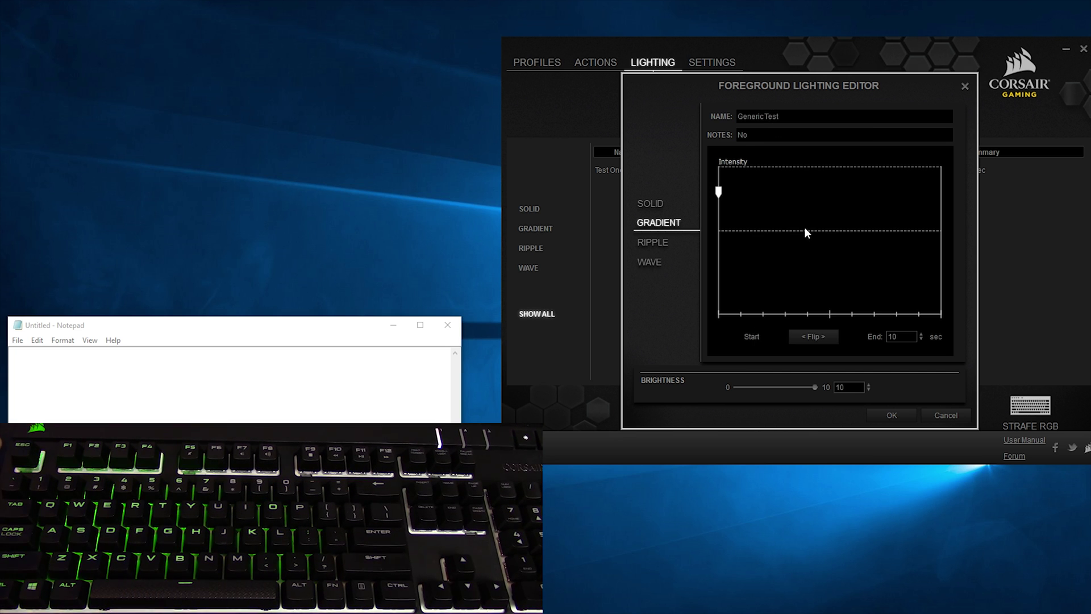
{"action": "right_click", "coordinate": [818, 213]}
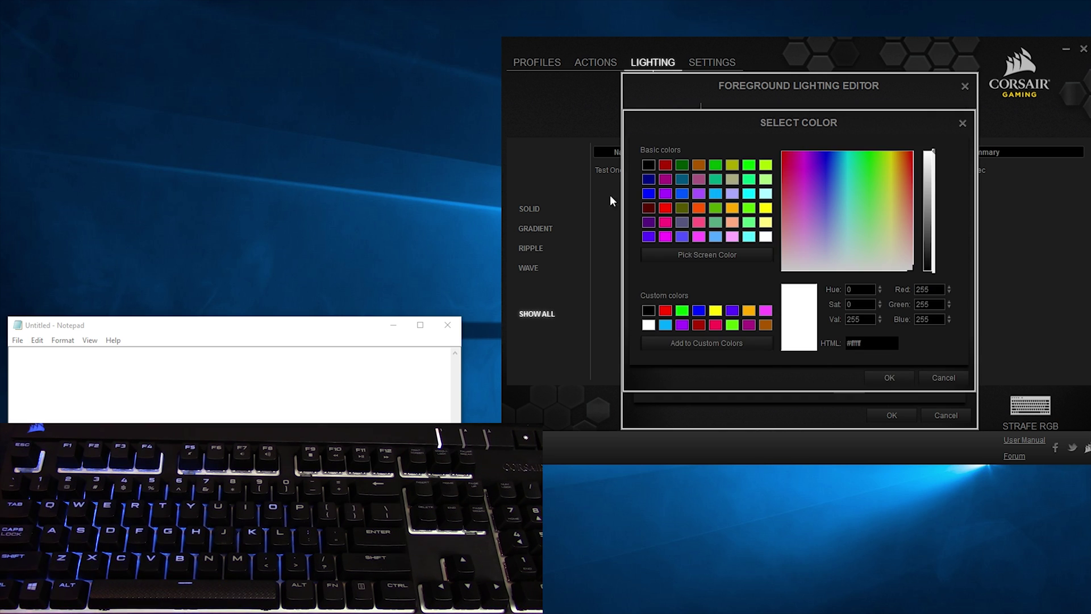
{"action": "left_click", "coordinate": [785, 152]}
{"action": "left_click", "coordinate": [882, 379]}
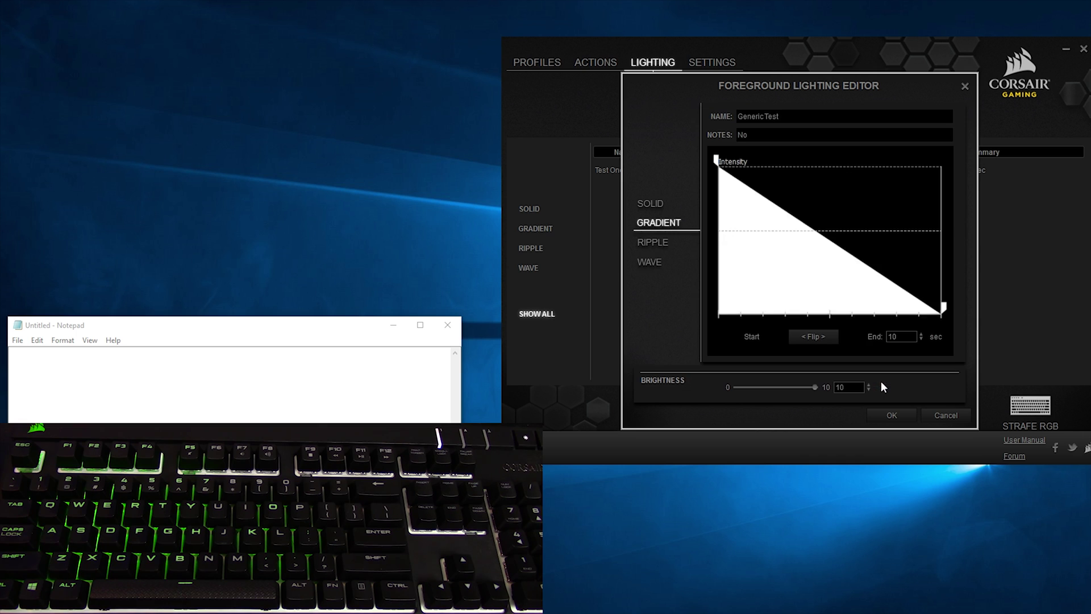
{"action": "left_click", "coordinate": [829, 339]}
{"action": "left_click", "coordinate": [828, 338]}
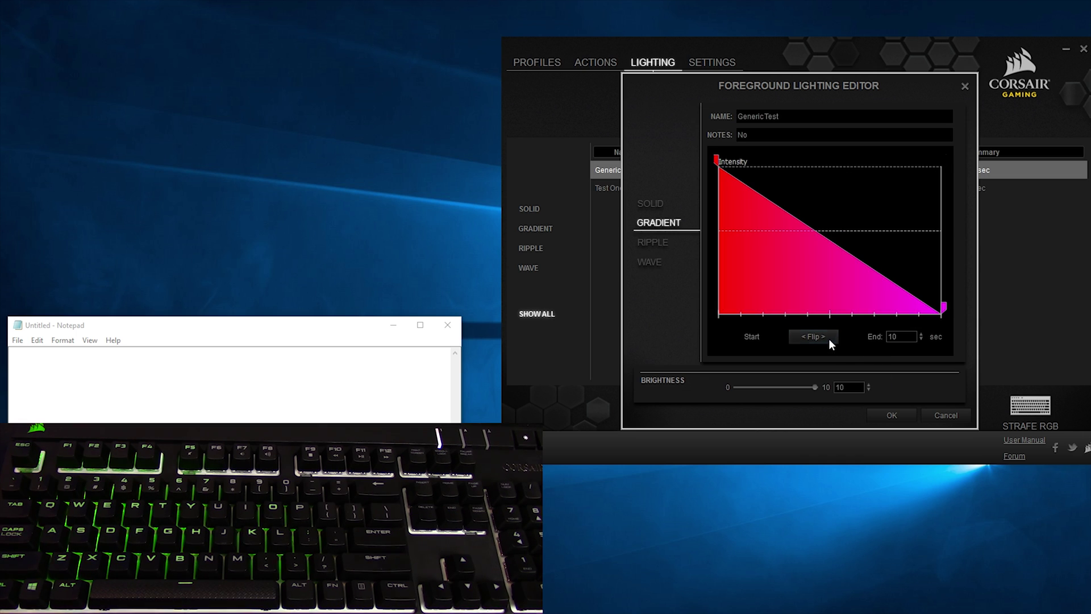
{"action": "key", "text": "Tab"}
{"action": "type", "text": "3"}
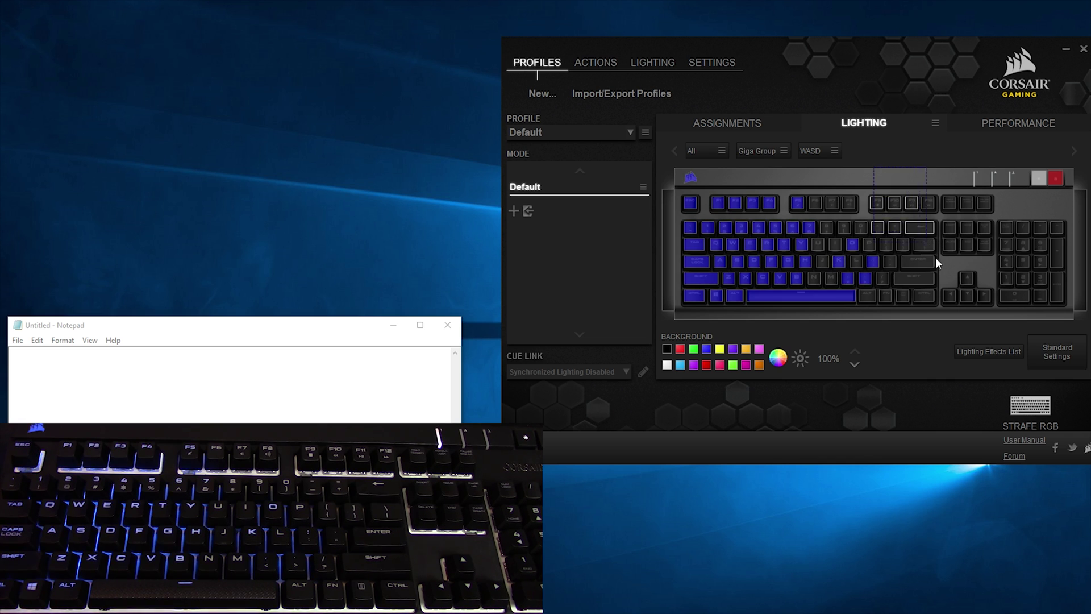
Apply Generic Test to the keys outside Giga Group and return to the Lighting library
{"action": "left_click", "coordinate": [1007, 352]}
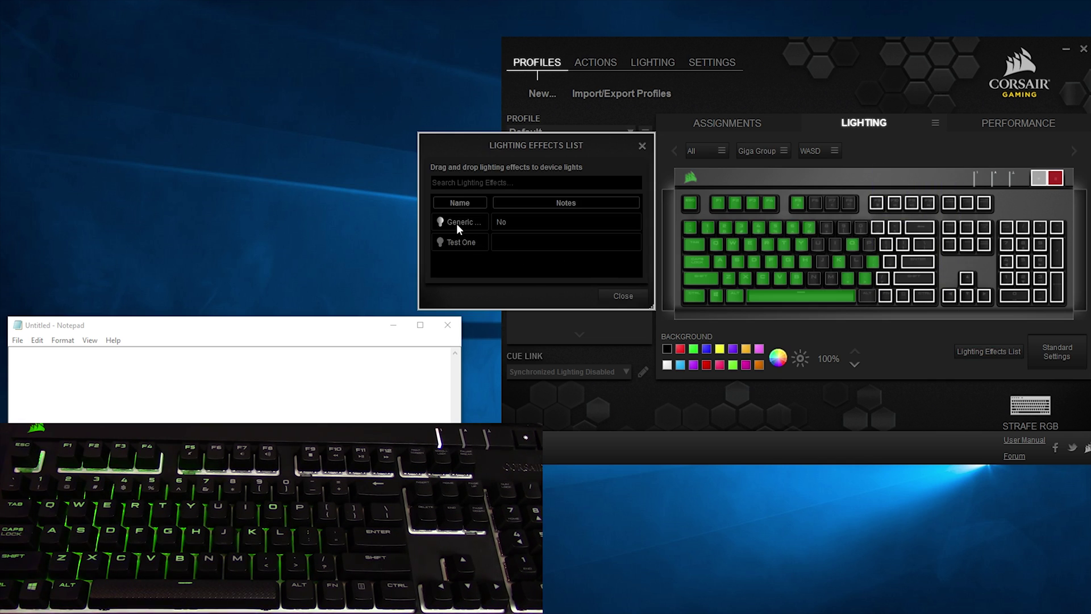
{"action": "left_click_drag", "start_coordinate": [456, 224], "coordinate": [876, 222]}
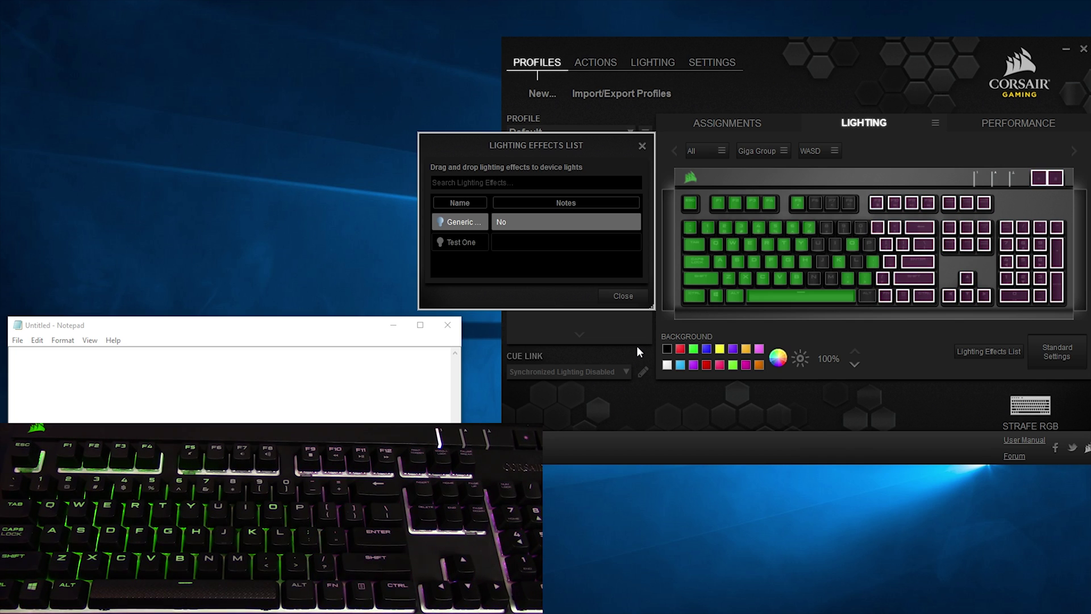
{"action": "left_click", "coordinate": [652, 62]}
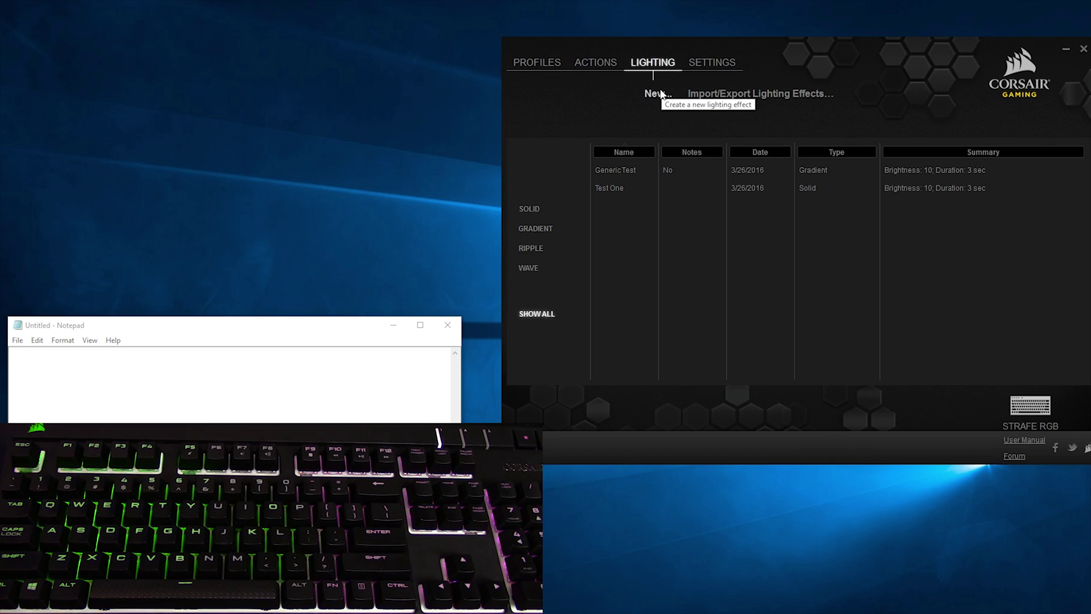
Create a new Ripple effect named 'Sparky'
{"action": "left_click", "coordinate": [659, 92]}
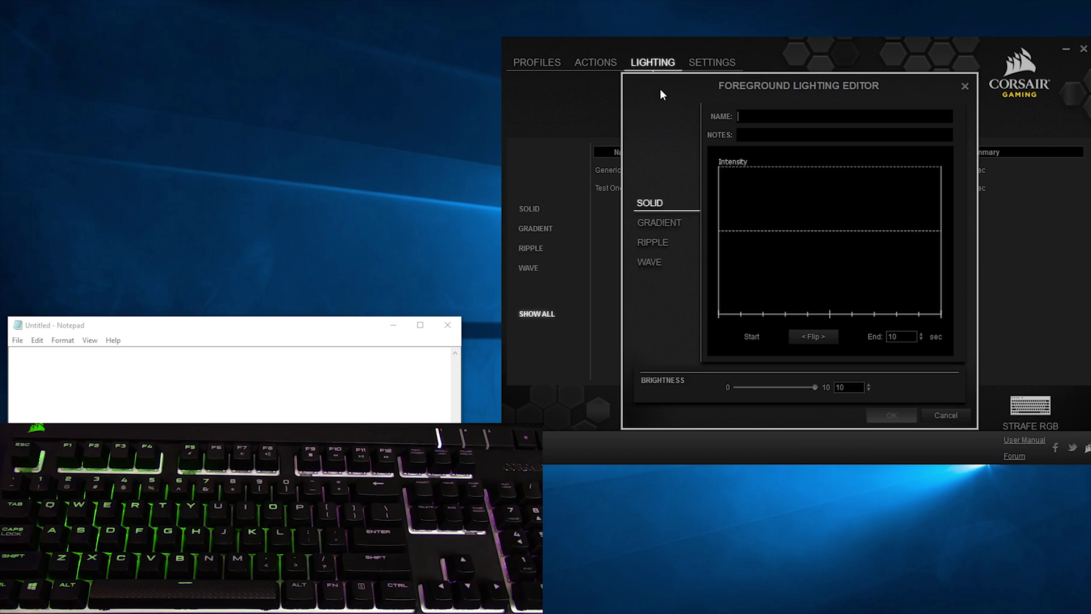
{"action": "left_click", "coordinate": [652, 244]}
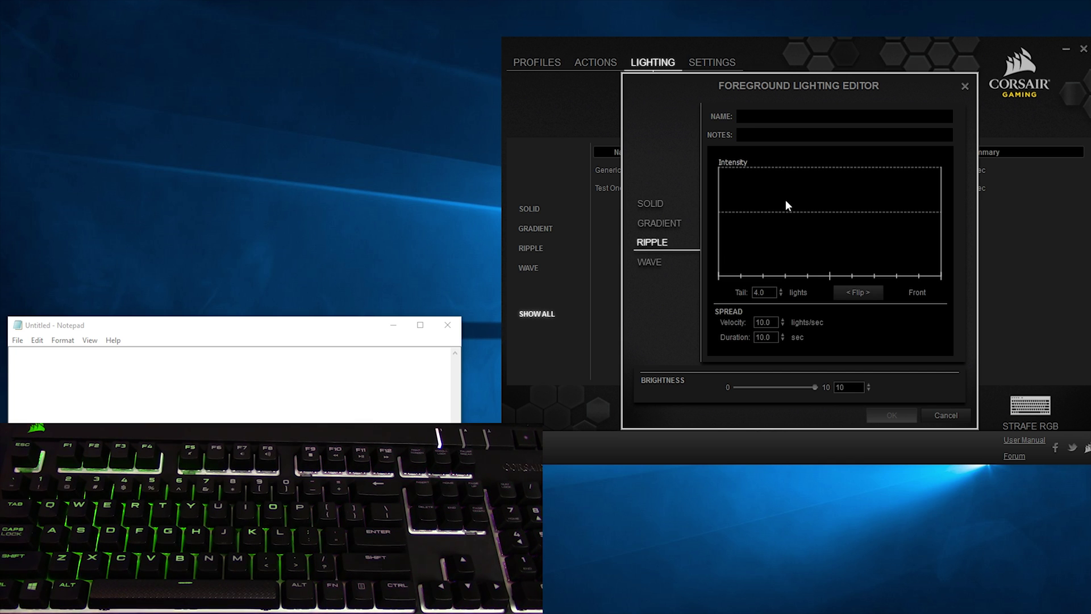
{"action": "left_click", "coordinate": [753, 116]}
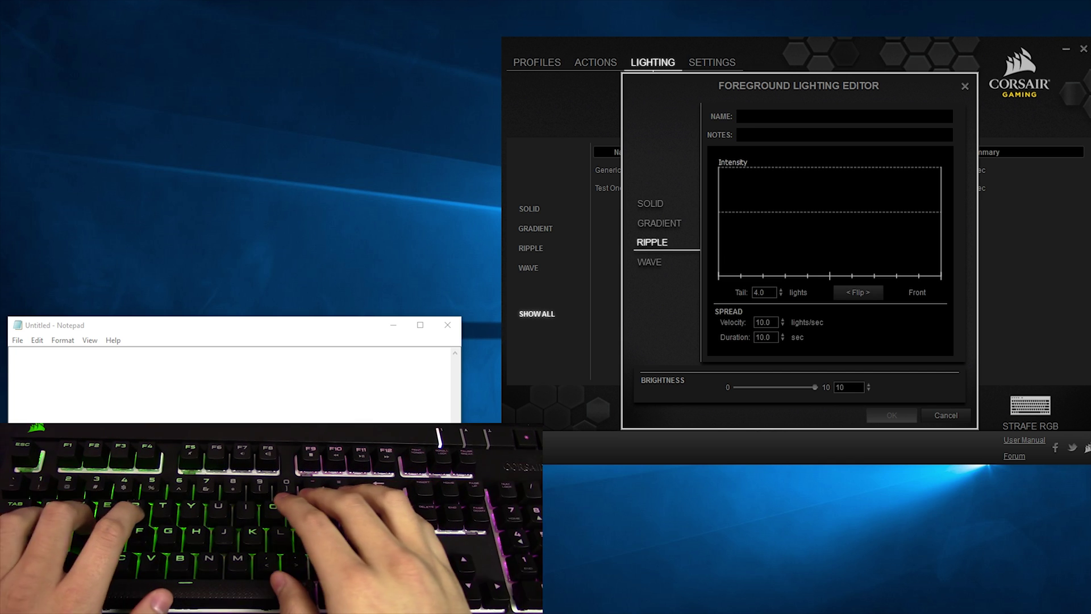
{"action": "type", "text": "Sparky"}
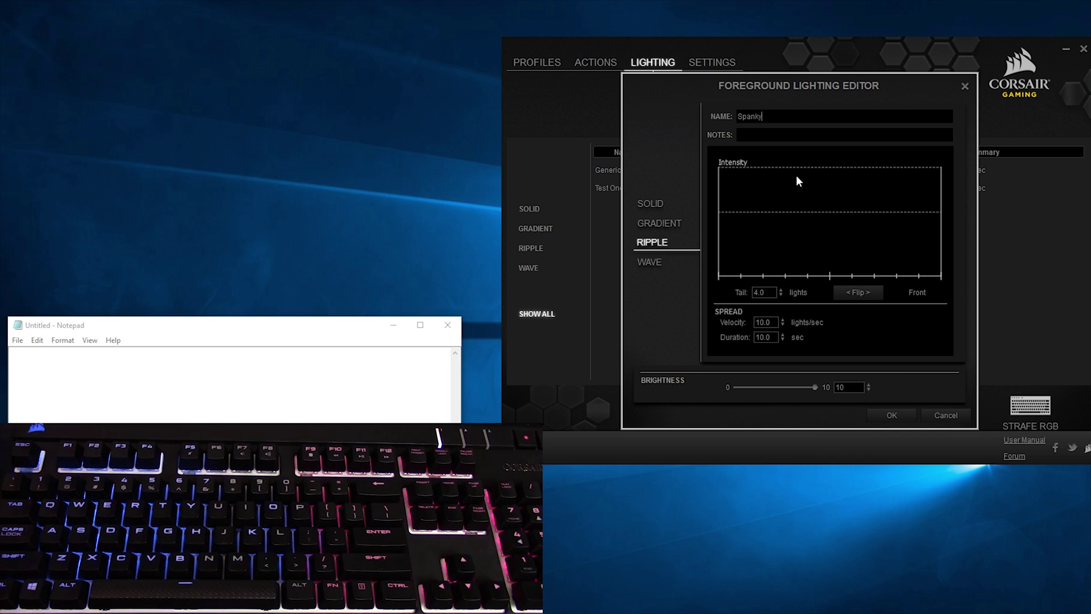
Add a blue-green-purple colour ramp to the intensity graph and set tail 4.0 and velocity 10
{"action": "right_click", "coordinate": [827, 222]}
{"action": "left_click", "coordinate": [837, 229]}
{"action": "right_click", "coordinate": [831, 230]}
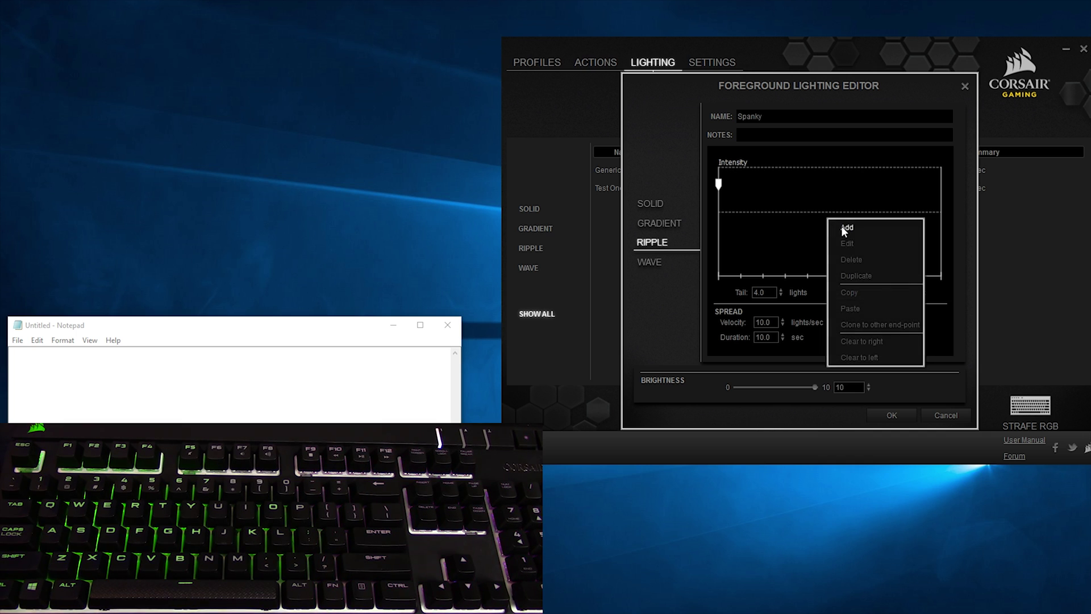
{"action": "left_click", "coordinate": [853, 315]}
{"action": "double_click", "coordinate": [761, 293]}
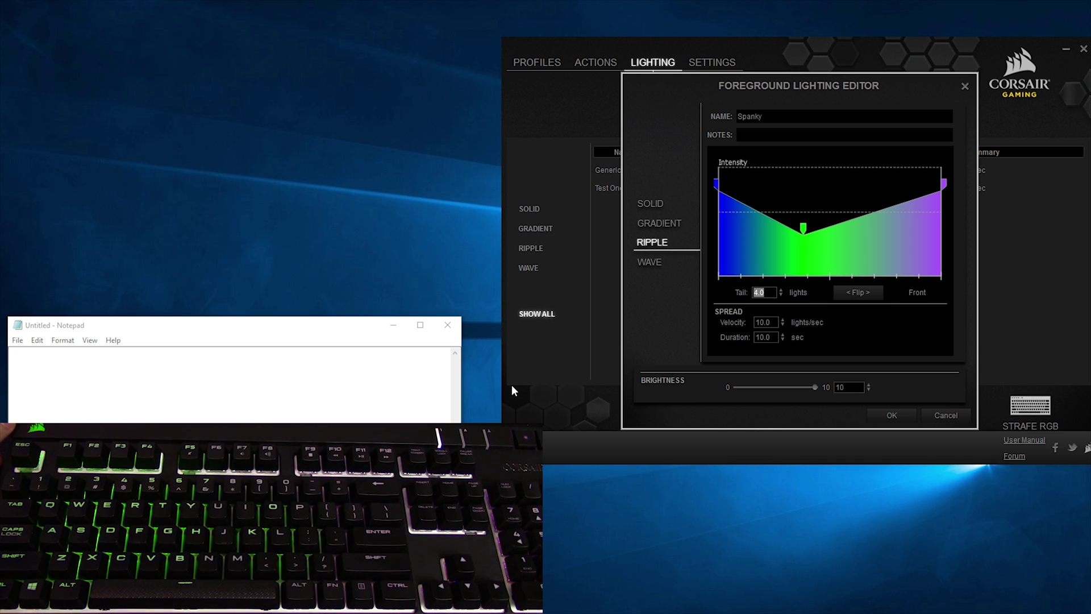
{"action": "key", "text": "Tab"}
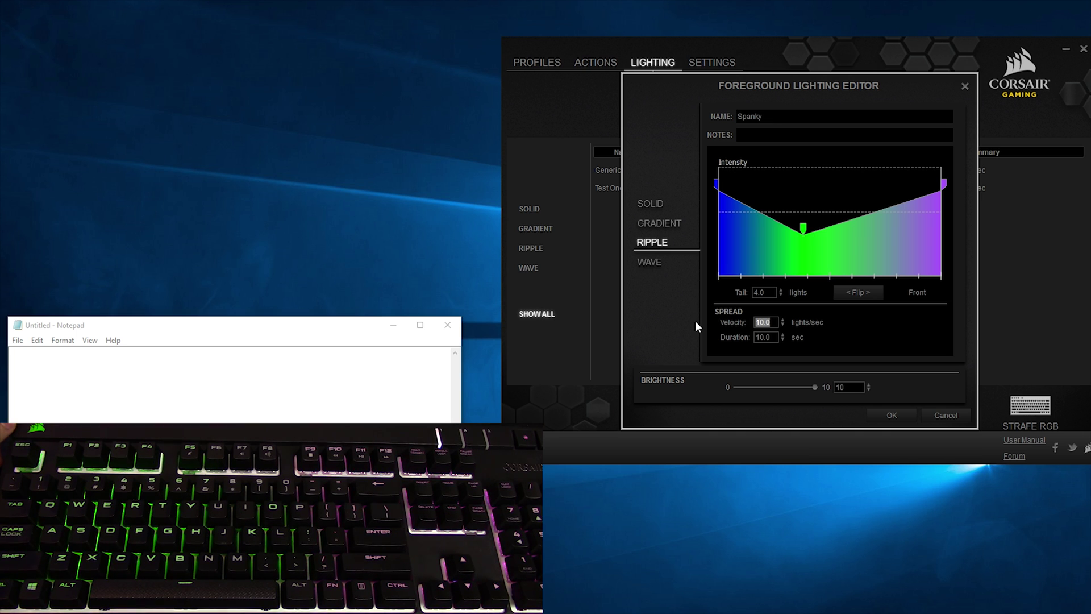
Save the ripple, try applying it to a single key, and dismiss the group-only warning
{"action": "left_click", "coordinate": [902, 417]}
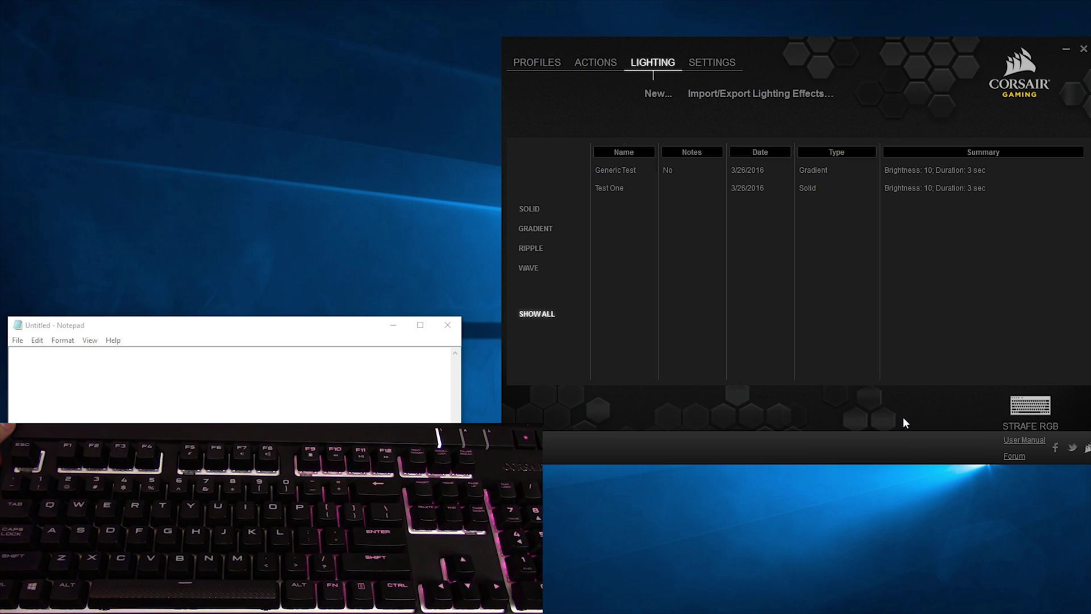
{"action": "left_click", "coordinate": [551, 61]}
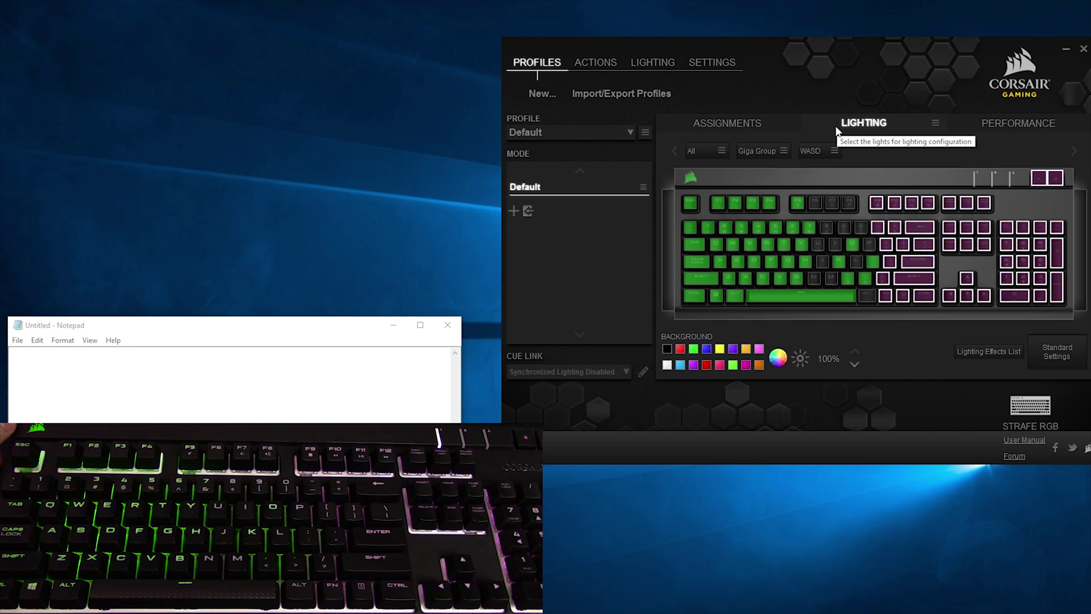
{"action": "left_click", "coordinate": [988, 351]}
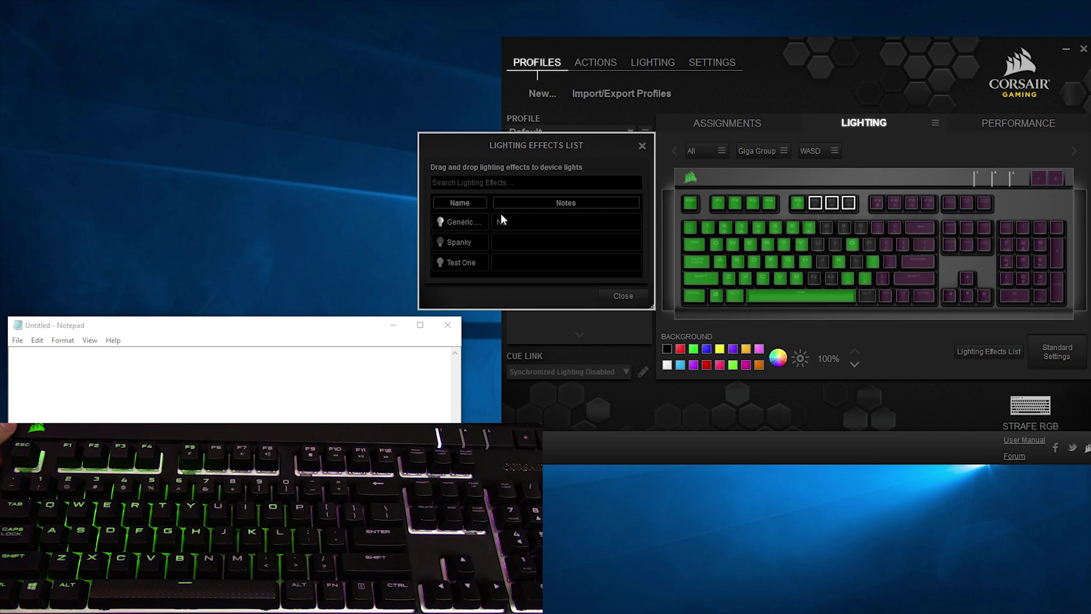
{"action": "left_click_drag", "start_coordinate": [457, 244], "coordinate": [816, 200]}
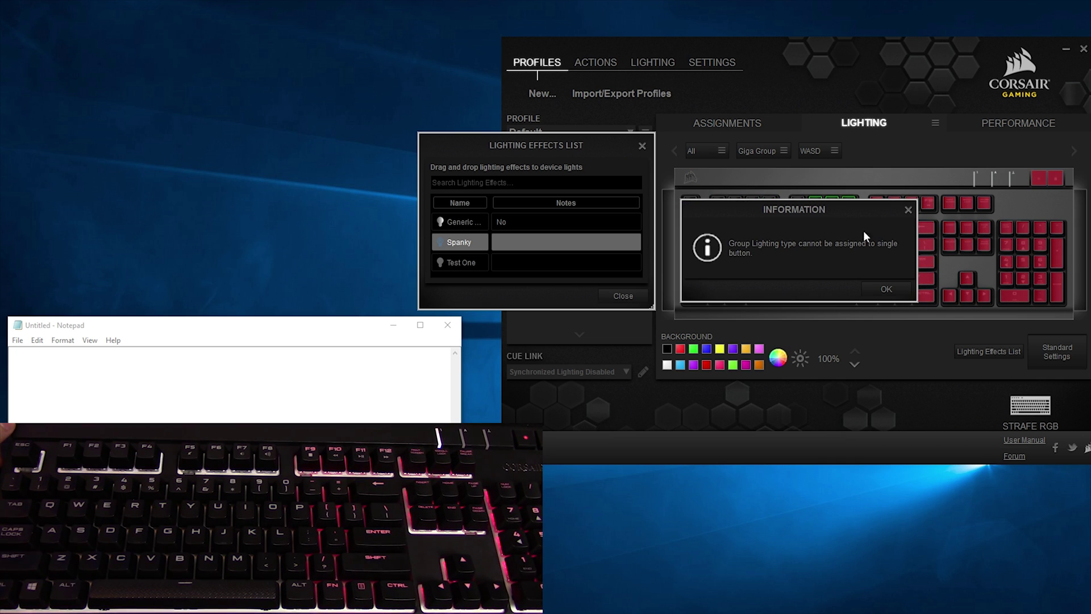
{"action": "left_click", "coordinate": [886, 291]}
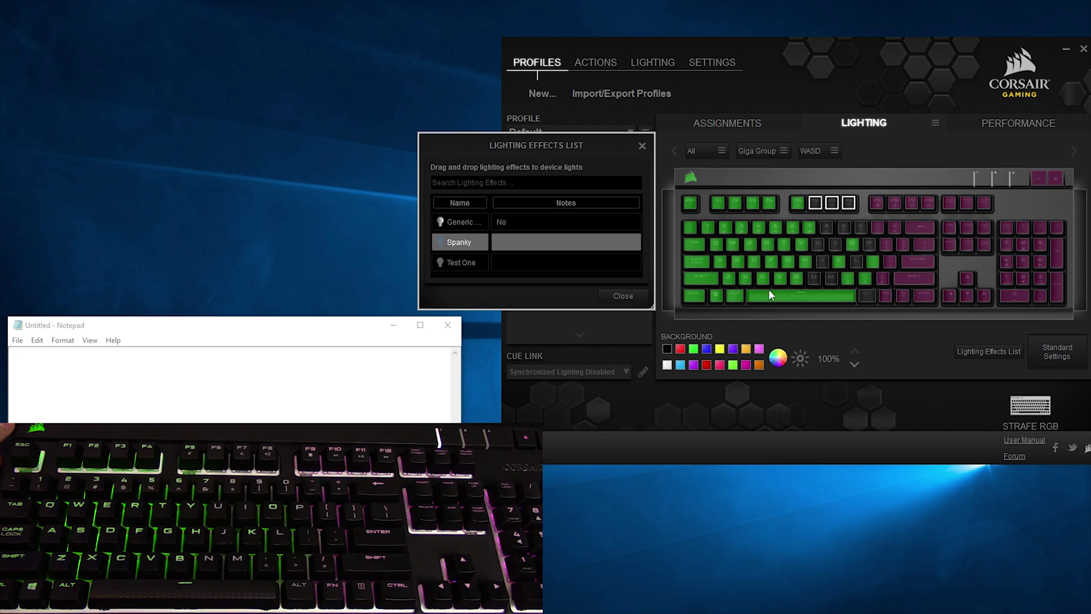
{"action": "left_click", "coordinate": [624, 295]}
Draft a new Wave effect with a rotated spread direction and Two sides enabled
{"action": "left_click", "coordinate": [653, 62]}
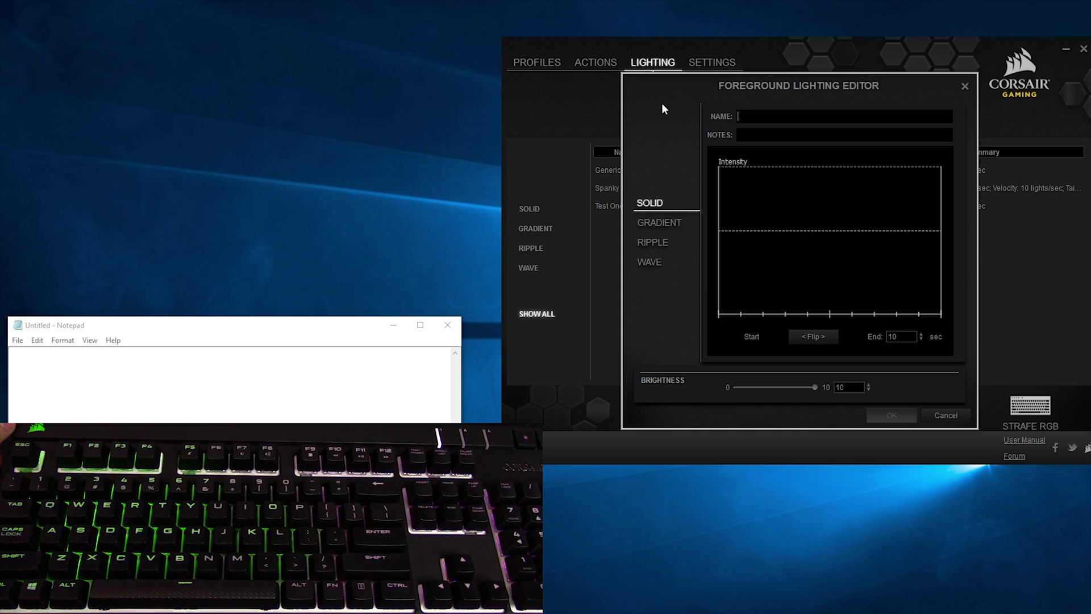
{"action": "left_click", "coordinate": [649, 263]}
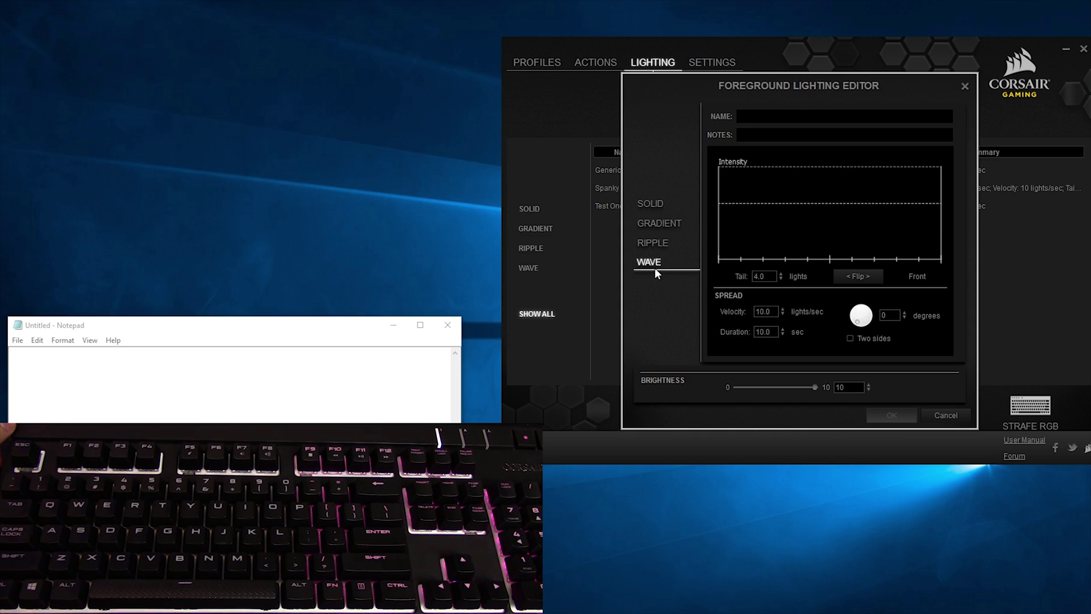
{"action": "right_click", "coordinate": [802, 199]}
{"action": "left_click", "coordinate": [807, 175]}
{"action": "left_click_drag", "start_coordinate": [851, 316], "coordinate": [871, 322]}
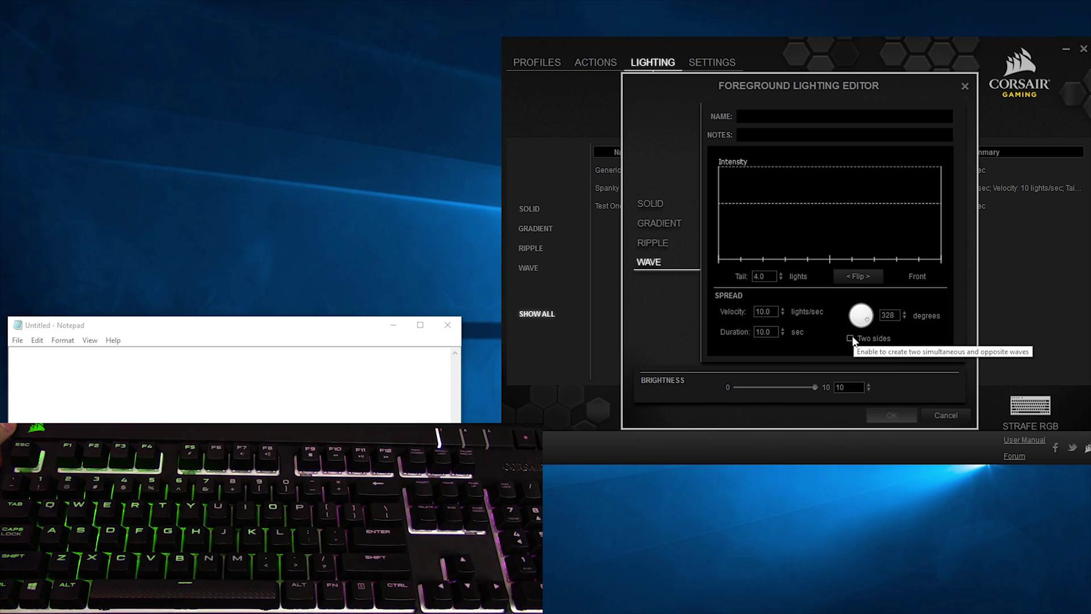
{"action": "left_click", "coordinate": [852, 338]}
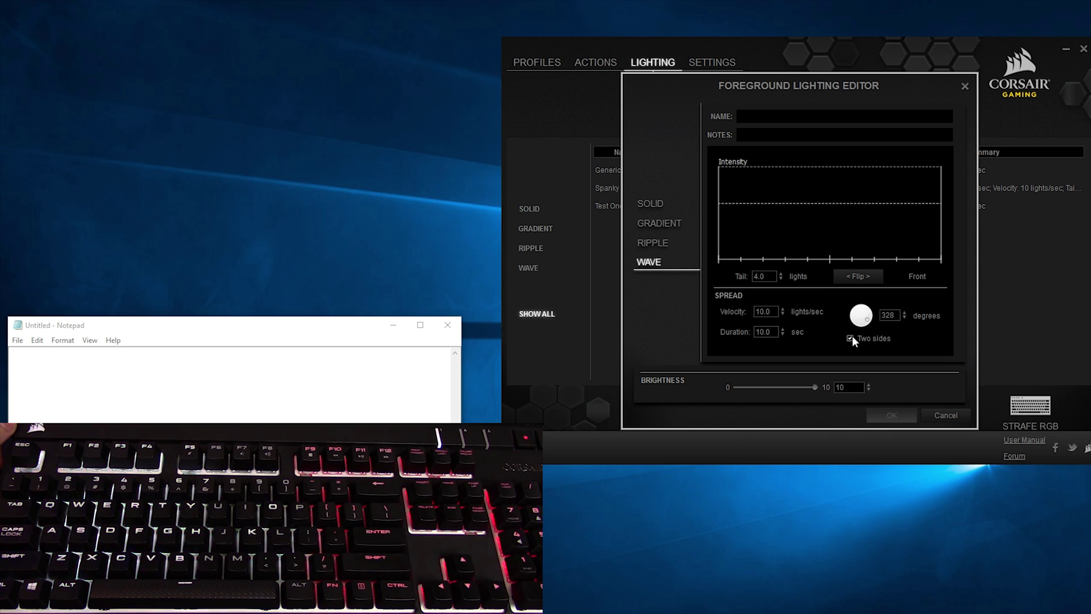
{"action": "left_click", "coordinate": [767, 116]}
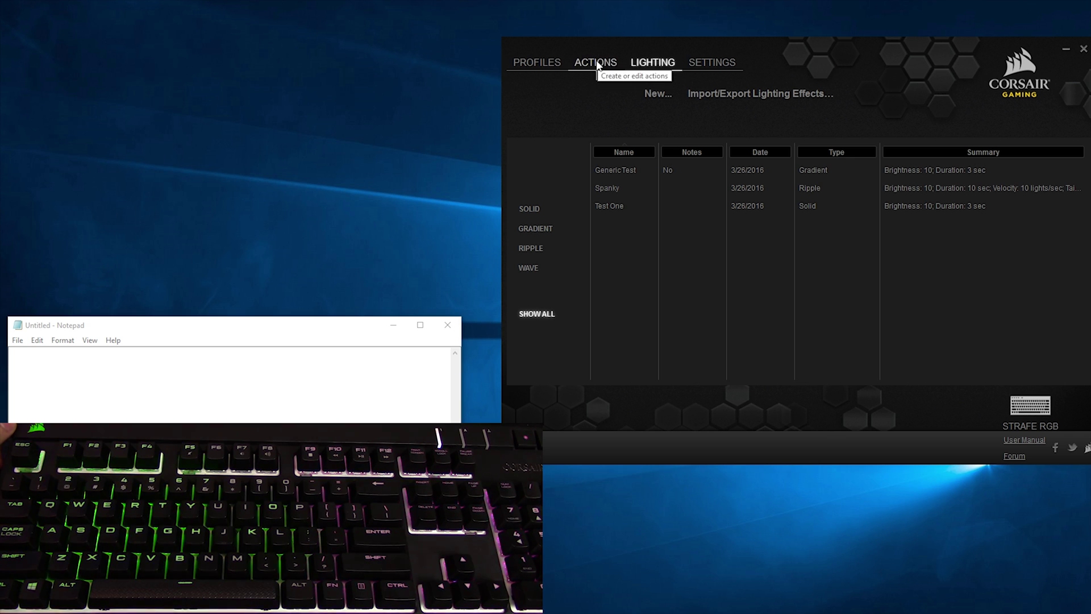
Create a new macro action named 'Marco' and check its recording Options list
{"action": "left_click", "coordinate": [596, 63]}
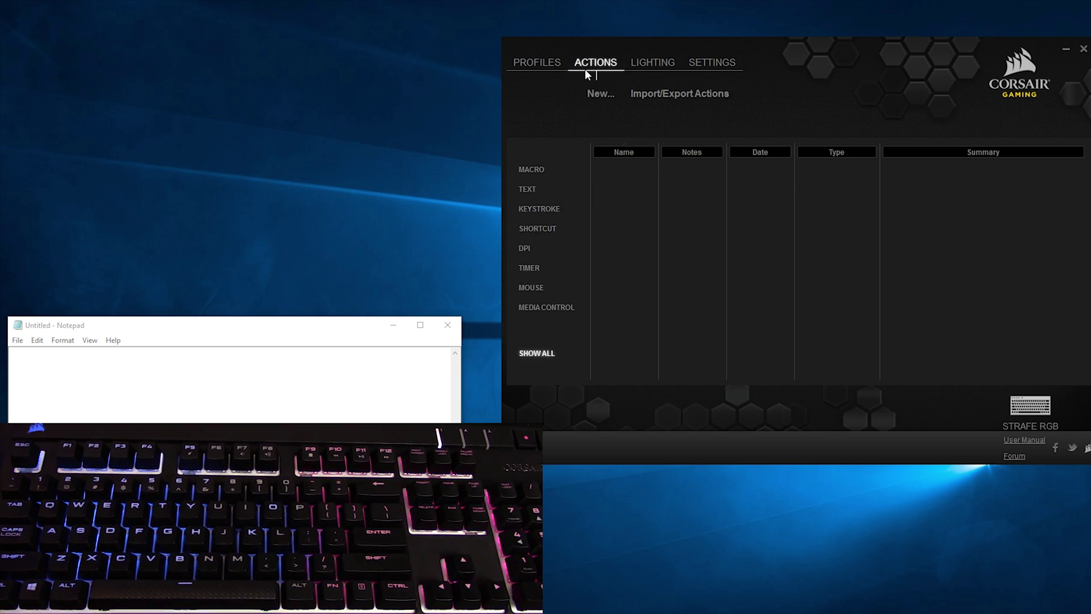
{"action": "left_click", "coordinate": [606, 96]}
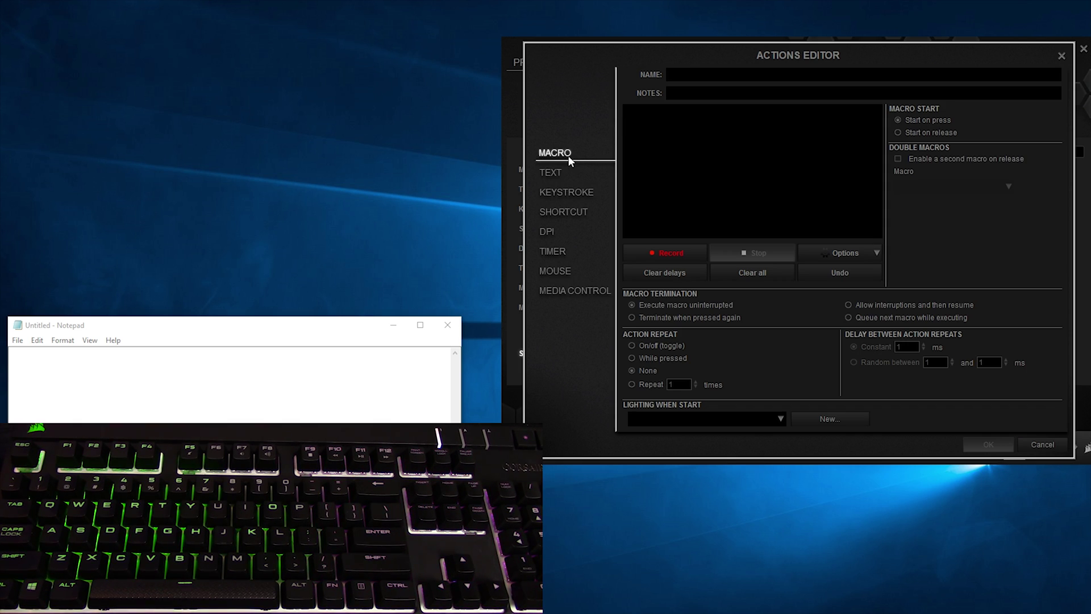
{"action": "type", "text": "Marco"}
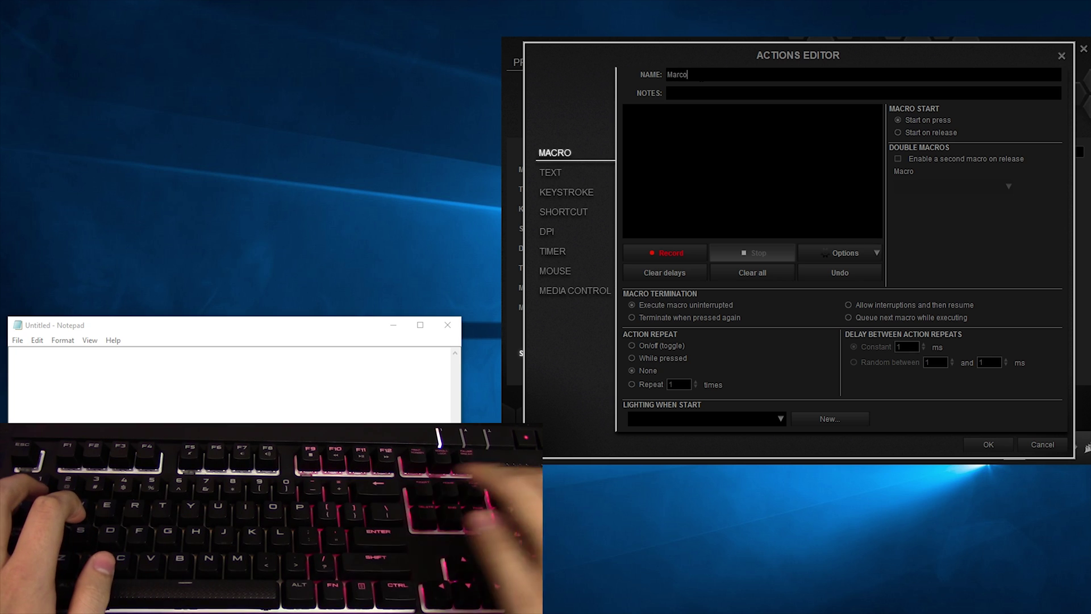
{"action": "key", "text": "Tab"}
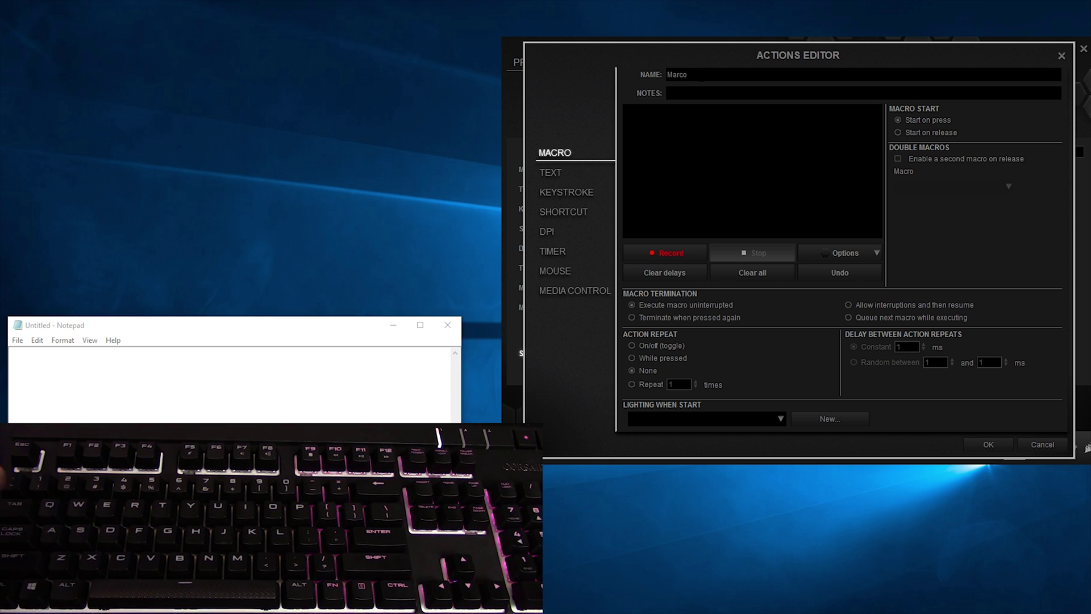
{"action": "left_click", "coordinate": [813, 253]}
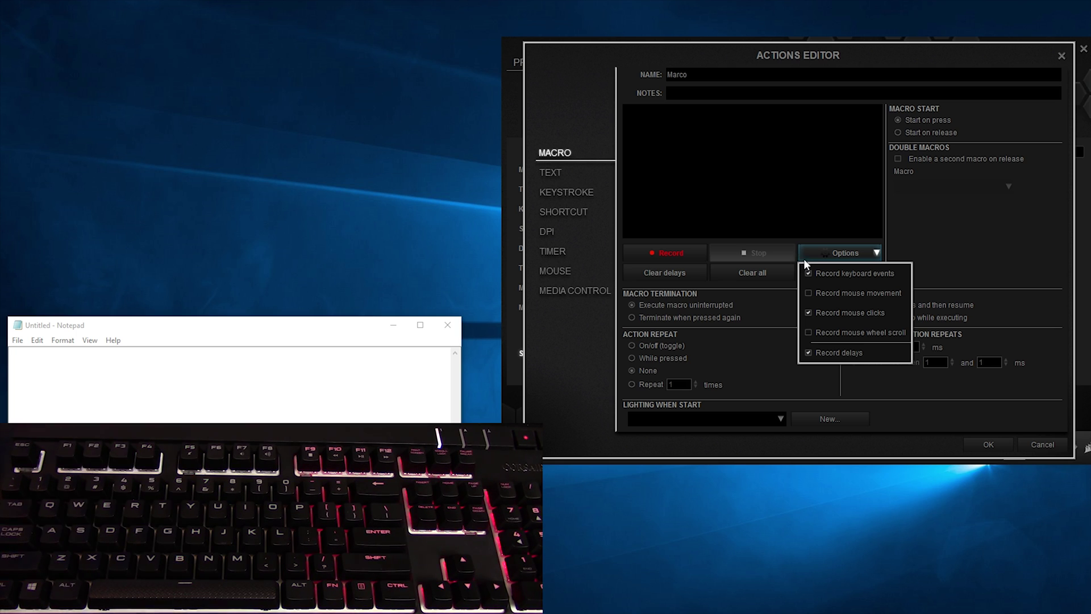
Record the keystrokes h, g, n, v, c into the Marco macro
{"action": "left_click", "coordinate": [813, 253]}
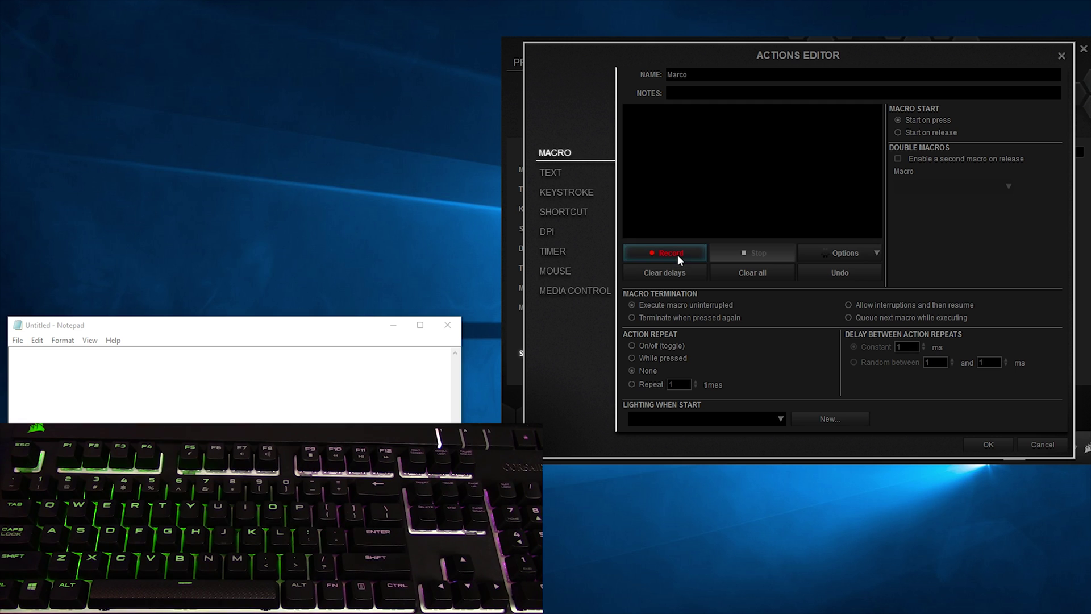
{"action": "left_click", "coordinate": [678, 255]}
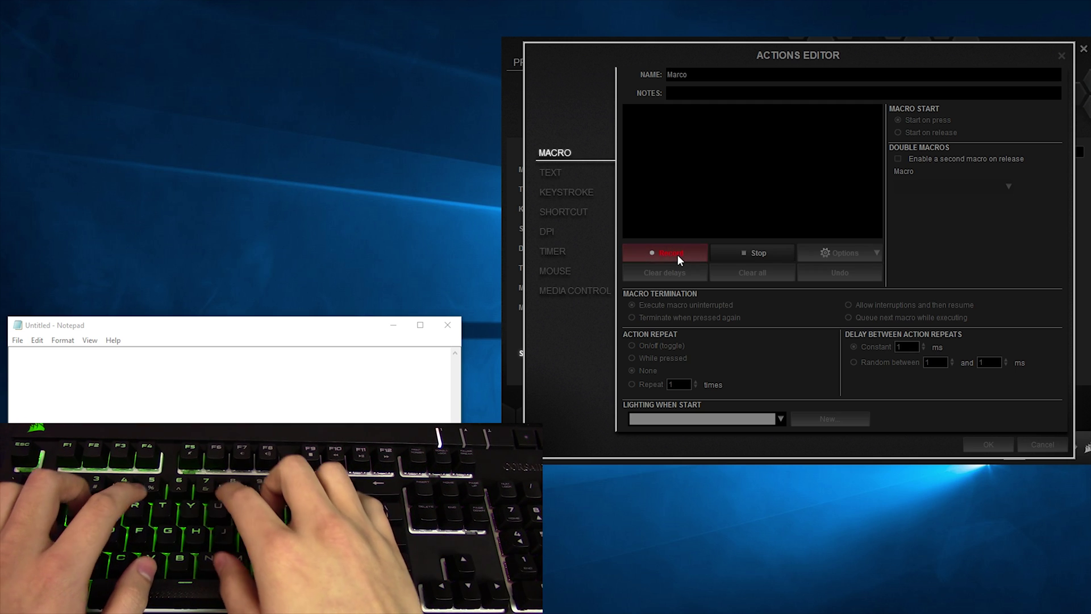
{"action": "key", "text": "h"}
{"action": "key", "text": "g"}
{"action": "key", "text": "n"}
{"action": "key", "text": "v"}
{"action": "key", "text": "c"}
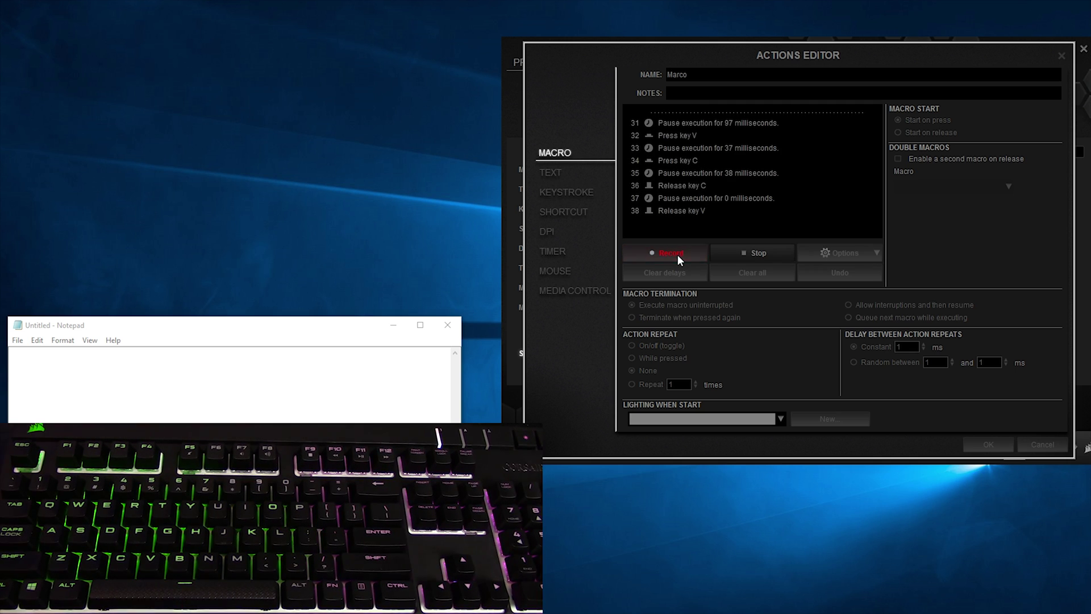
{"action": "left_click", "coordinate": [726, 247]}
Change the 38 ms pause to 500 ms, then clear all delays from the macro
{"action": "right_click", "coordinate": [725, 134]}
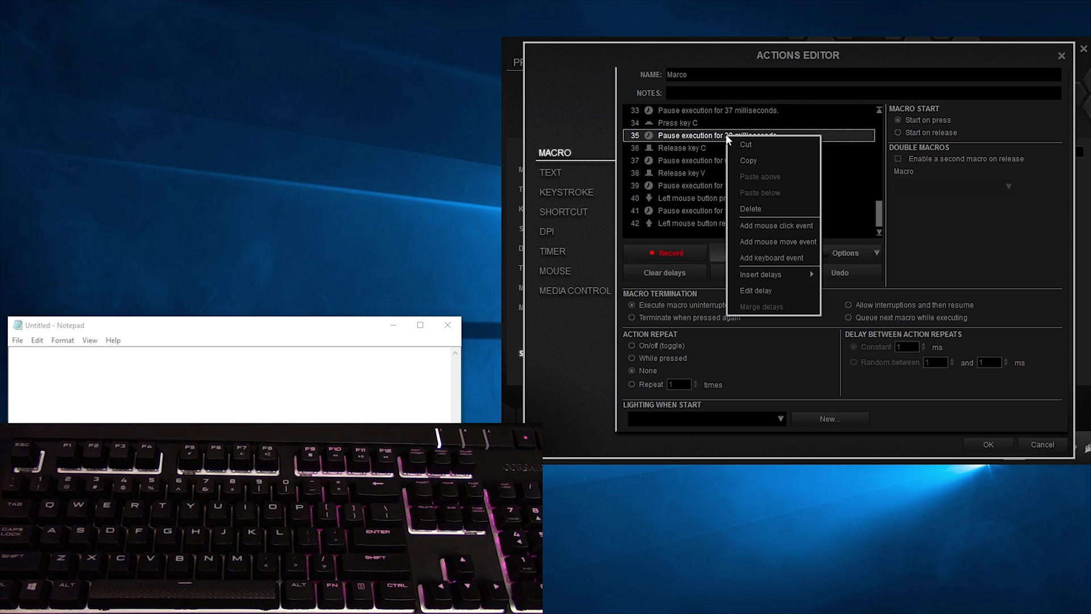
{"action": "left_click", "coordinate": [769, 286]}
{"action": "double_click", "coordinate": [772, 239]}
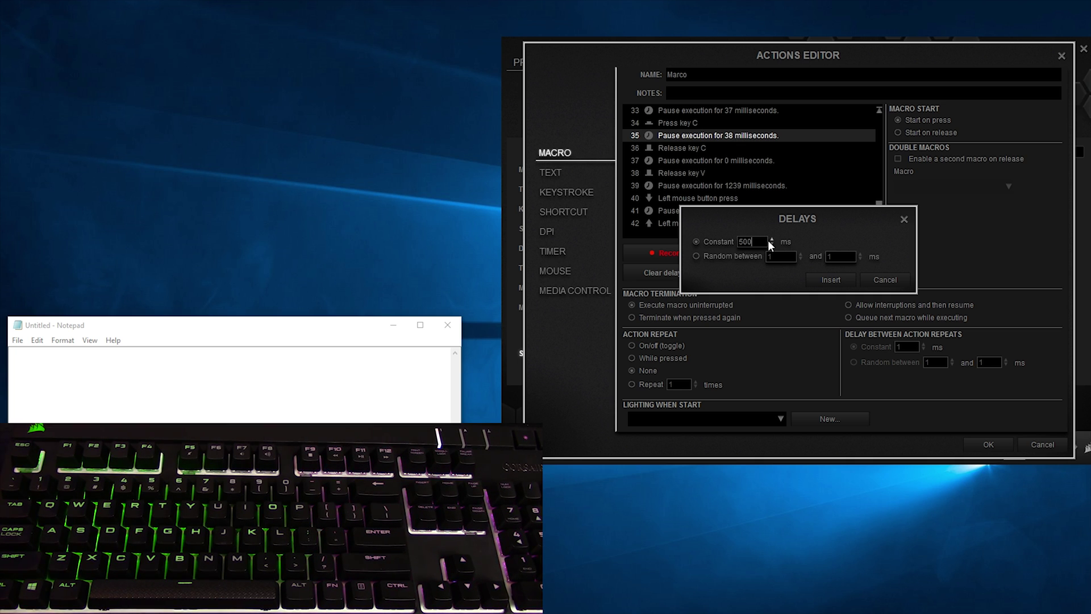
{"action": "left_click", "coordinate": [836, 283]}
{"action": "right_click", "coordinate": [689, 136]}
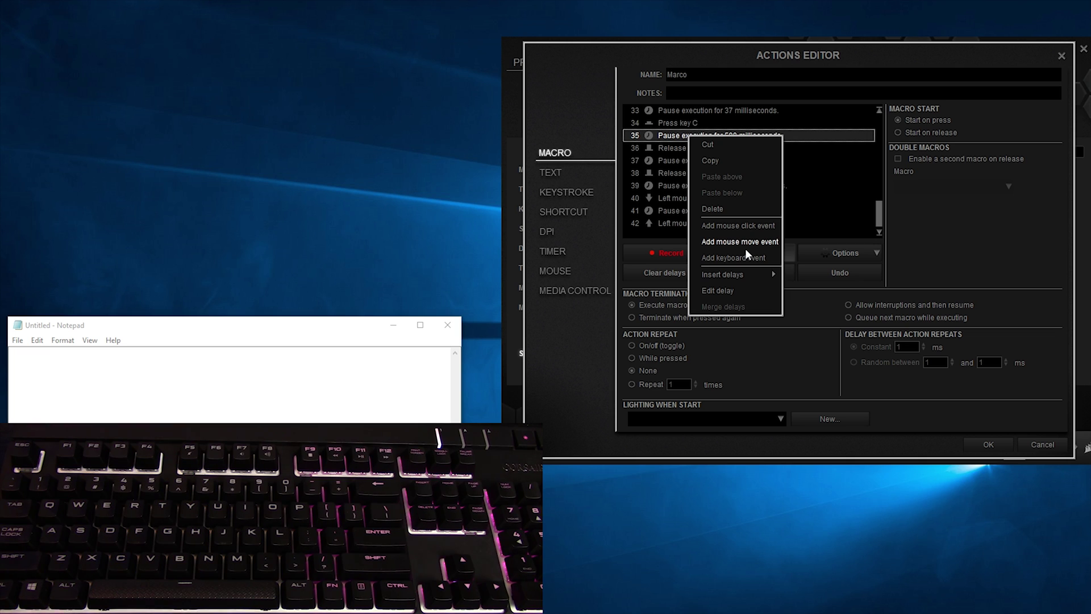
{"action": "left_click", "coordinate": [673, 185]}
{"action": "left_click", "coordinate": [677, 275]}
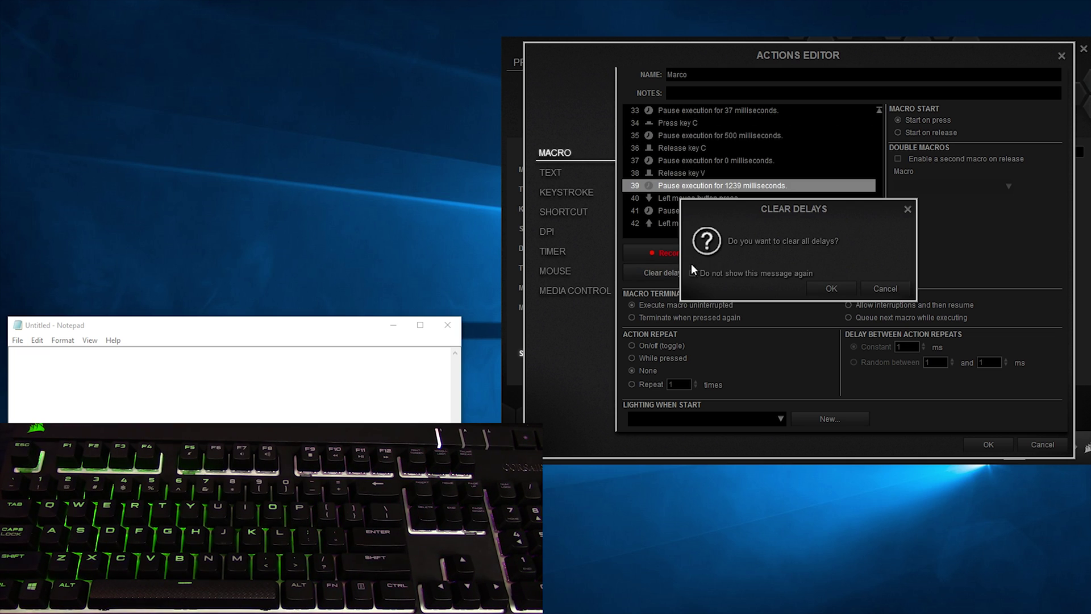
Strip all delays from Marco, move the Press key T step, and delete the U key steps
{"action": "left_click", "coordinate": [821, 288]}
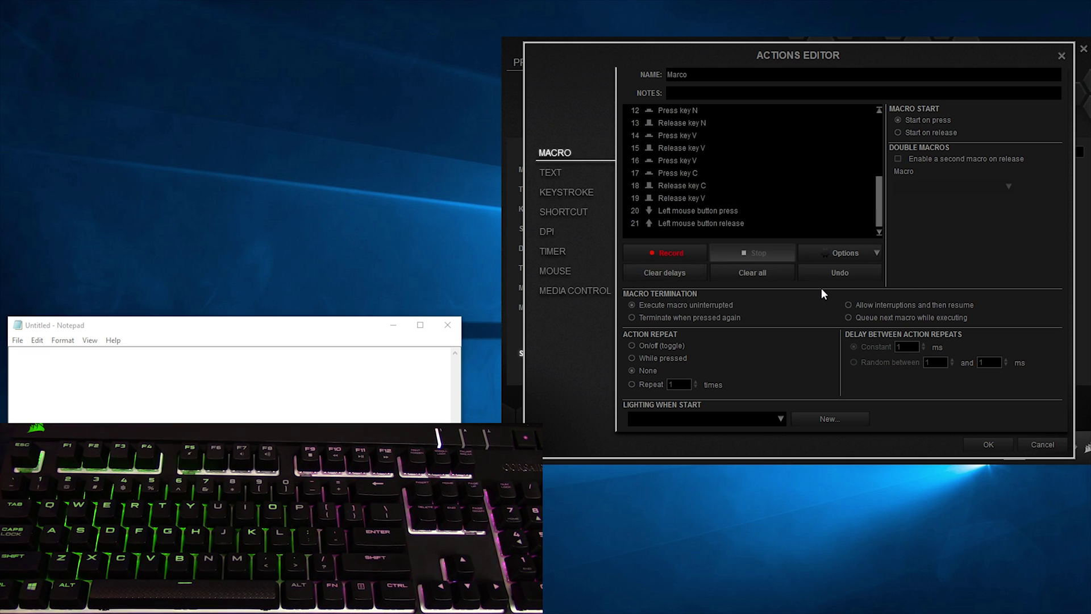
{"action": "mouse_move", "coordinate": [702, 135]}
{"action": "left_mouse_down"}
{"action": "mouse_move", "coordinate": [721, 165]}
{"action": "mouse_move", "coordinate": [728, 127]}
{"action": "mouse_move", "coordinate": [718, 104]}
{"action": "left_mouse_up"}
{"action": "left_click", "coordinate": [708, 120]}
{"action": "left_click", "coordinate": [720, 136]}
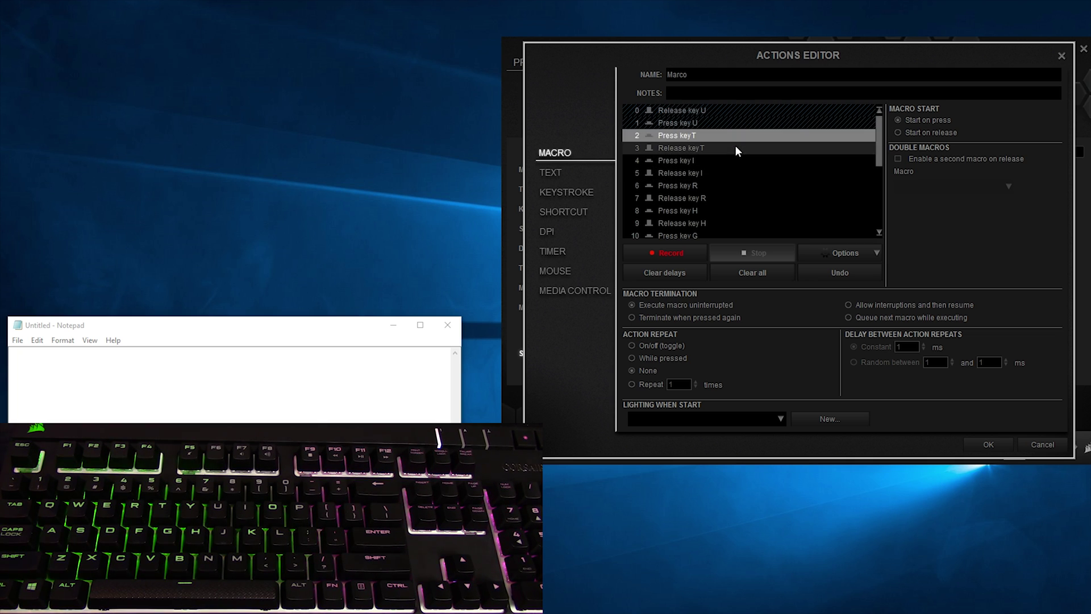
{"action": "left_click", "coordinate": [715, 123]}
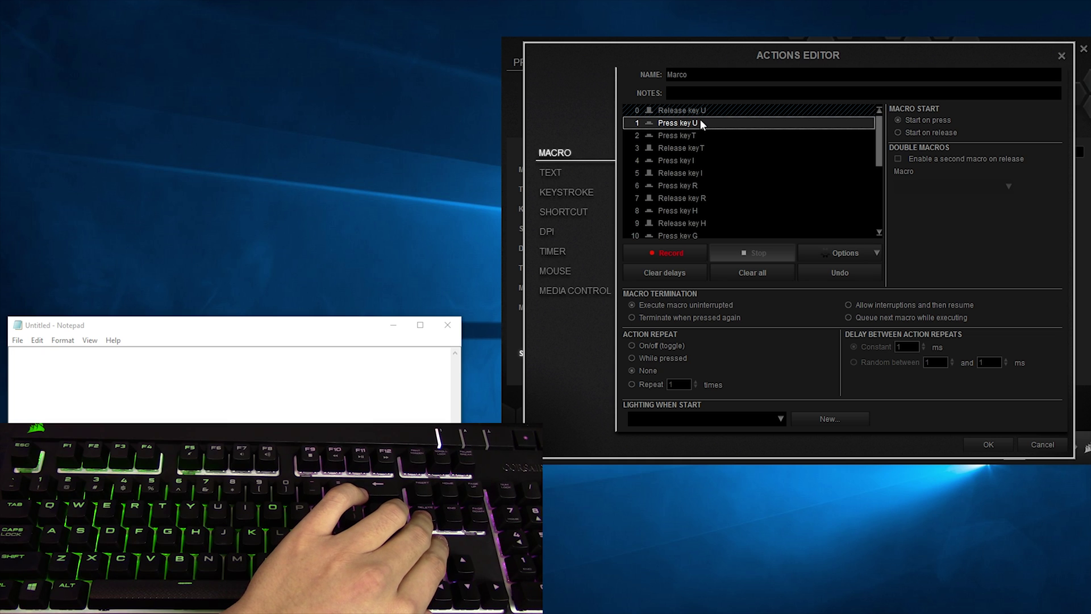
{"action": "key", "text": "Delete"}
{"action": "key", "text": "Delete"}
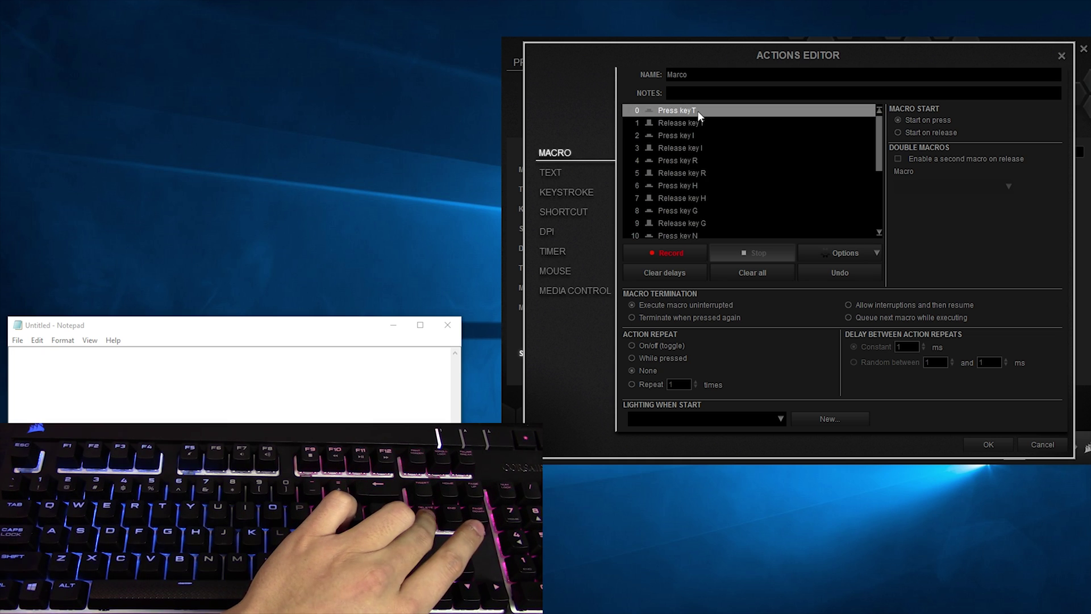
Duplicate the Press T and Release T steps, pasting the copy above Press key I
{"action": "key", "text": "ctrl+c"}
{"action": "key", "text": "ctrl+v"}
{"action": "right_click", "coordinate": [690, 137]}
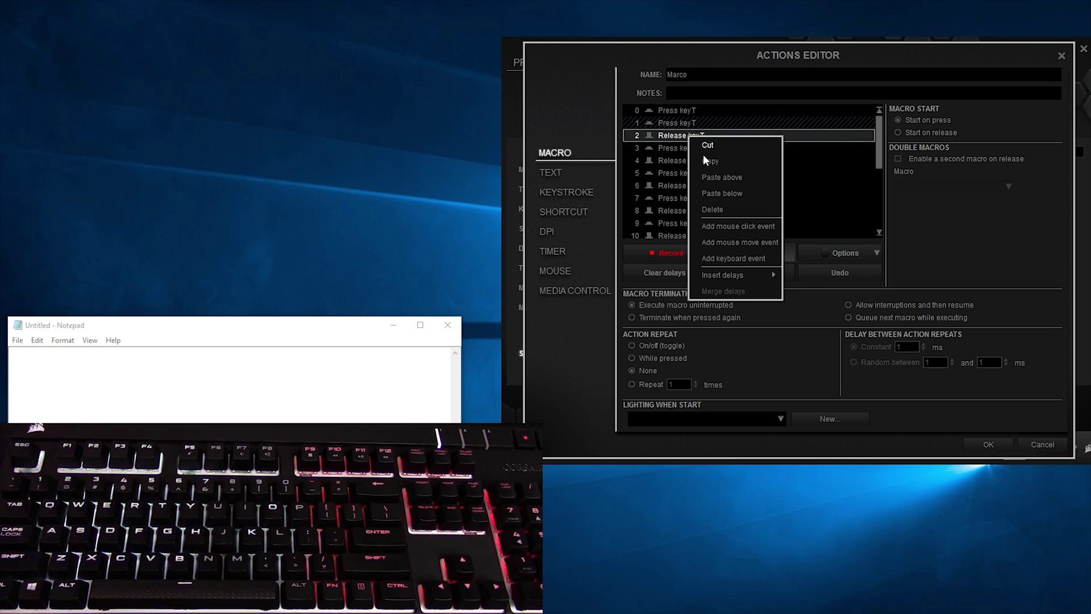
{"action": "left_click", "coordinate": [707, 156]}
{"action": "left_click", "coordinate": [696, 145]}
{"action": "right_click", "coordinate": [696, 146]}
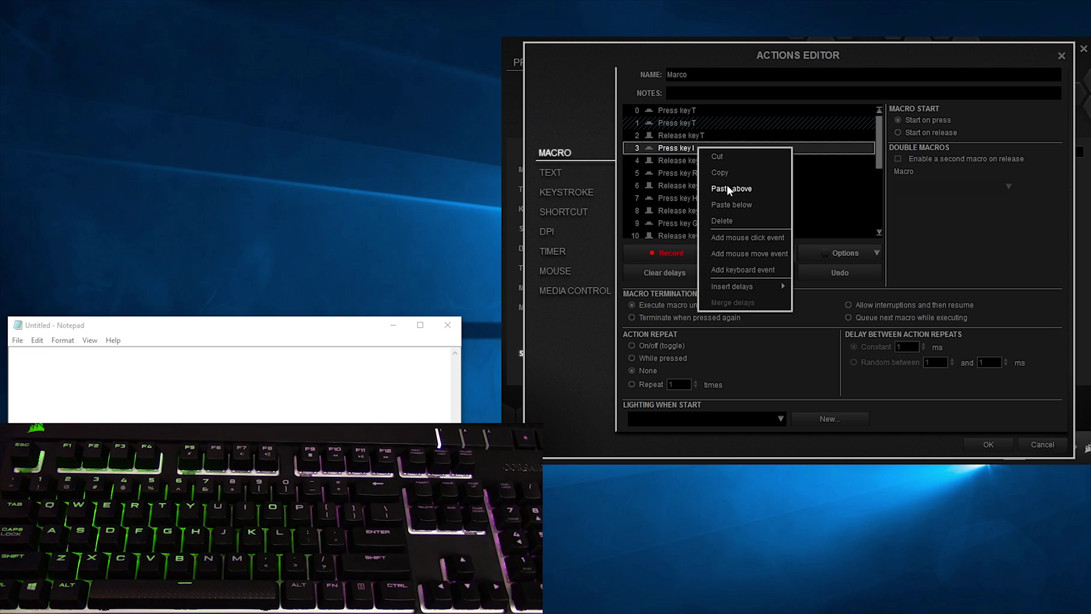
{"action": "left_click", "coordinate": [730, 188]}
Select the macro steps down to Release key V and save the Marco macro
{"action": "left_click", "coordinate": [677, 111]}
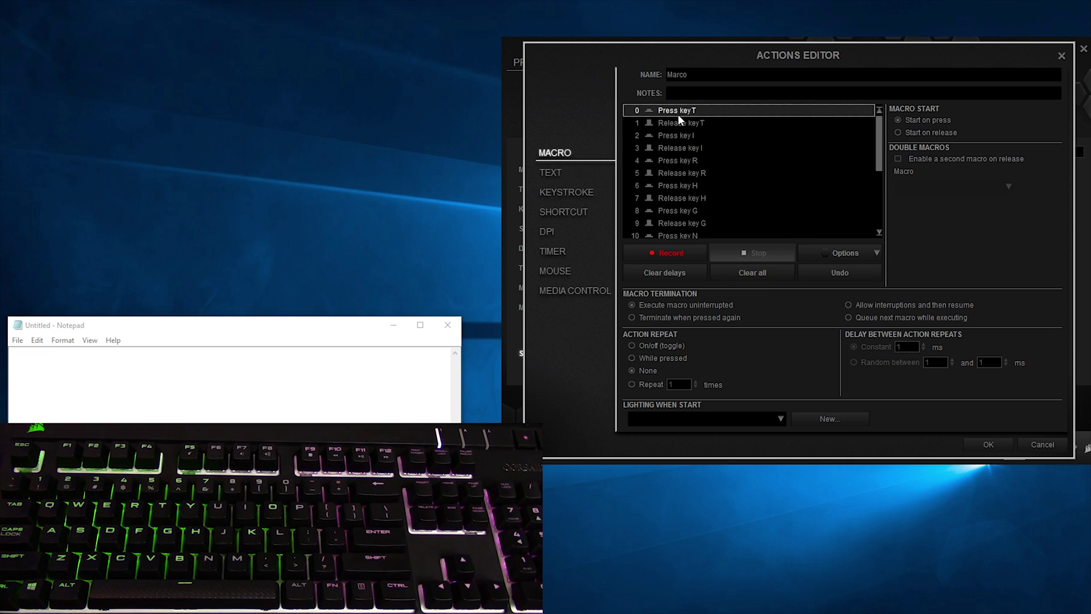
{"action": "left_click_drag", "start_coordinate": [677, 114], "coordinate": [679, 201]}
{"action": "left_click", "coordinate": [644, 108]}
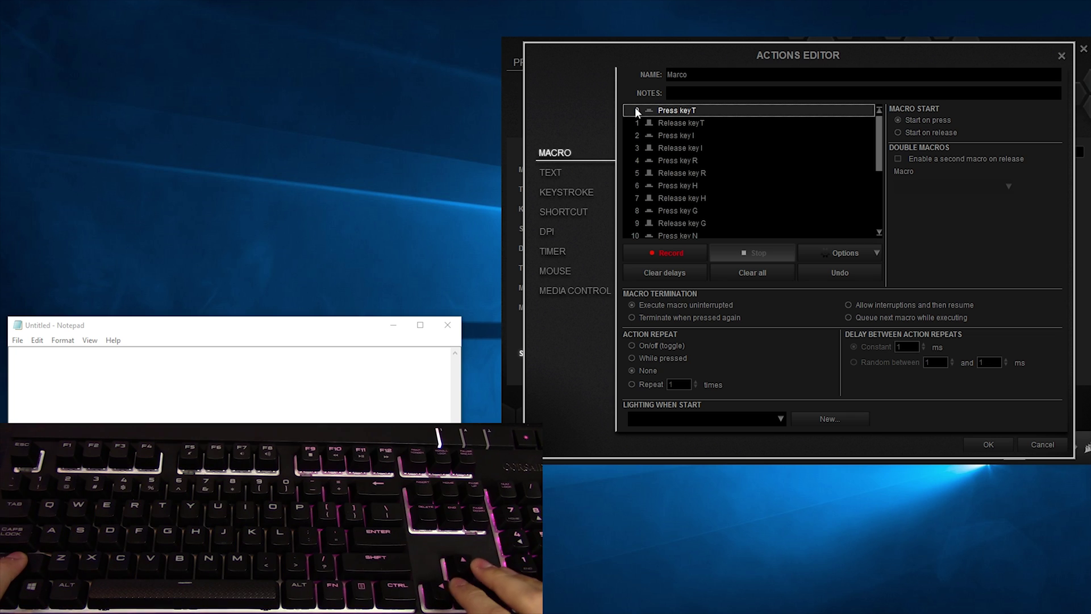
{"action": "key", "text": "Down"}
{"action": "key", "text": "shift+Down"}
{"action": "key", "text": "shift+Down"}
{"action": "scroll", "coordinate": [738, 196], "scroll_direction": "down", "scroll_amount": 3}
{"action": "left_click_drag", "start_coordinate": [739, 223], "coordinate": [745, 135]}
{"action": "left_click", "coordinate": [727, 198]}
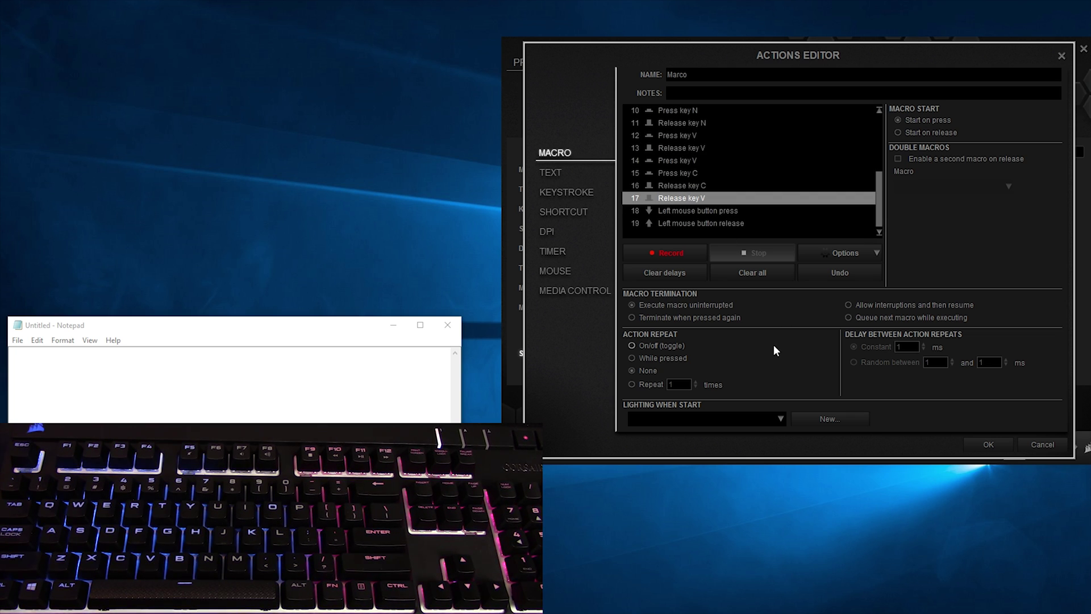
{"action": "left_click", "coordinate": [988, 445]}
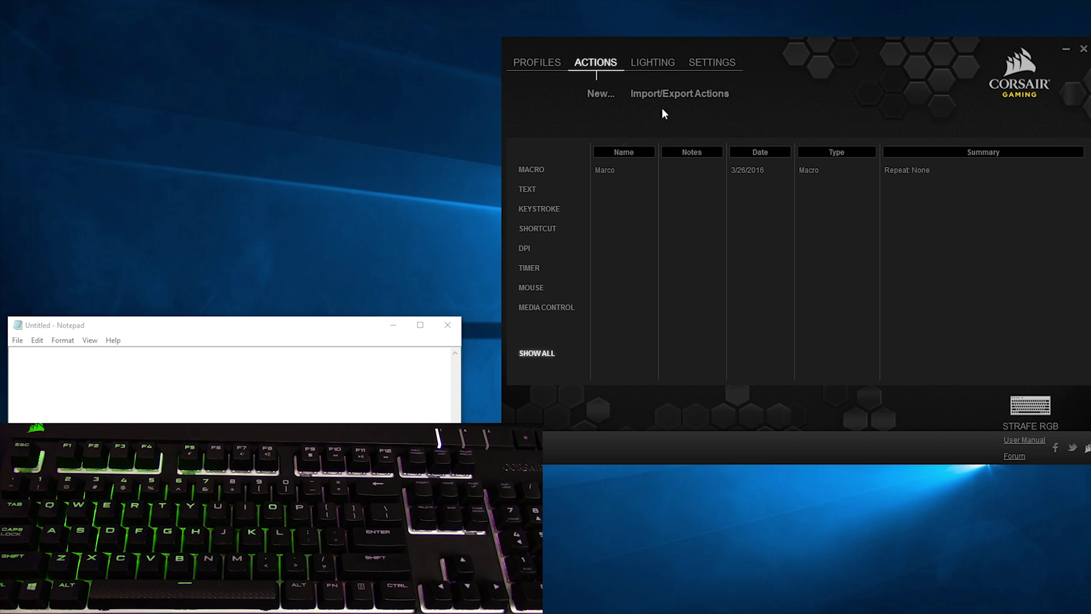
On the Default profile's key assignments, start a new action for the ` key, cancel it, and reopen its options
{"action": "left_click", "coordinate": [535, 61]}
{"action": "right_click", "coordinate": [695, 236]}
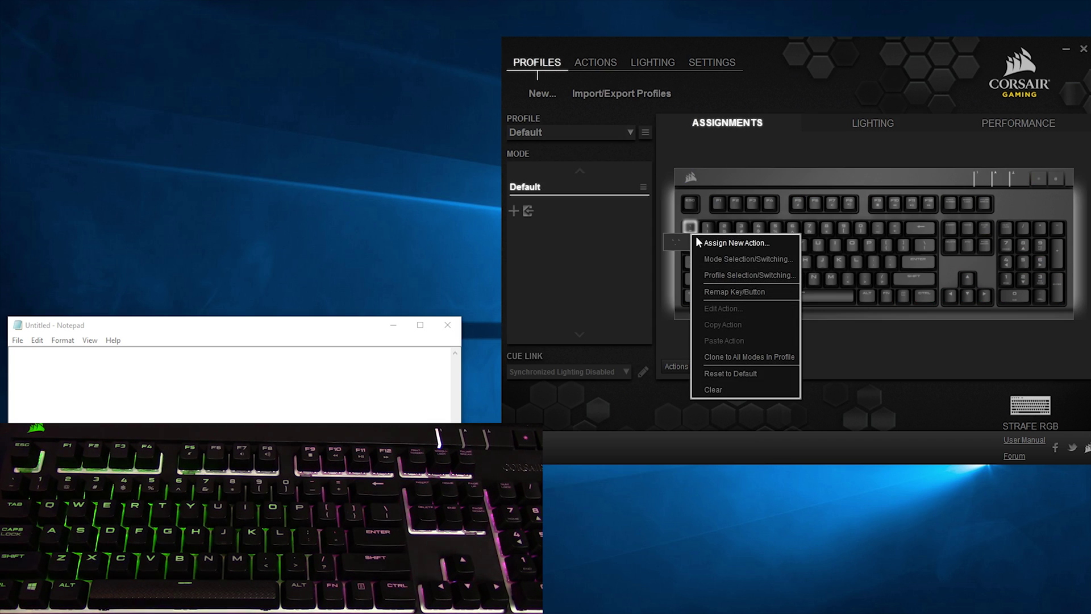
{"action": "left_click", "coordinate": [705, 242]}
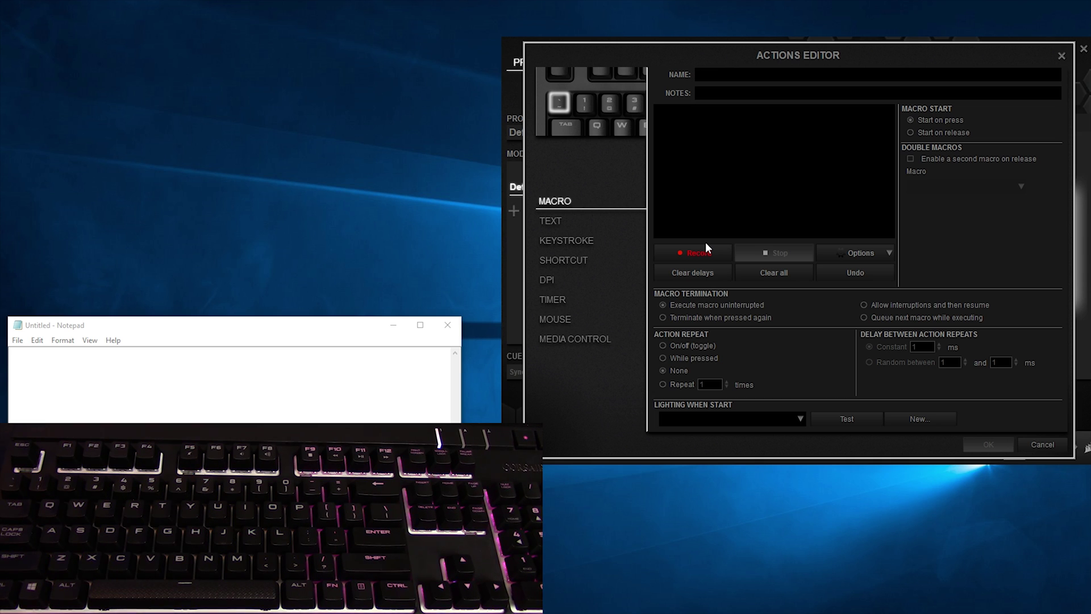
{"action": "left_click", "coordinate": [1035, 443]}
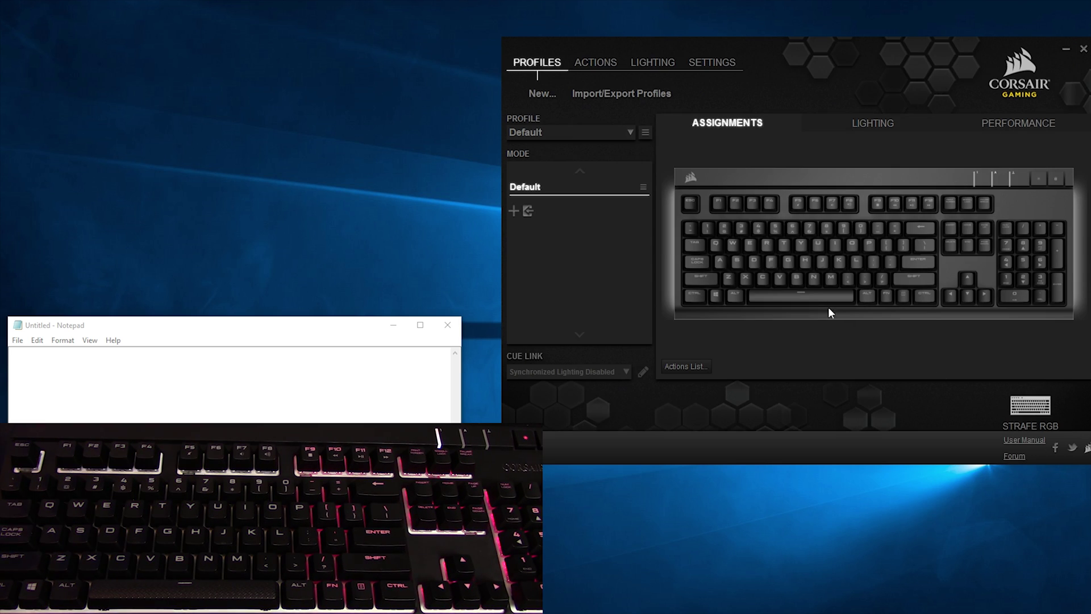
{"action": "right_click", "coordinate": [690, 228]}
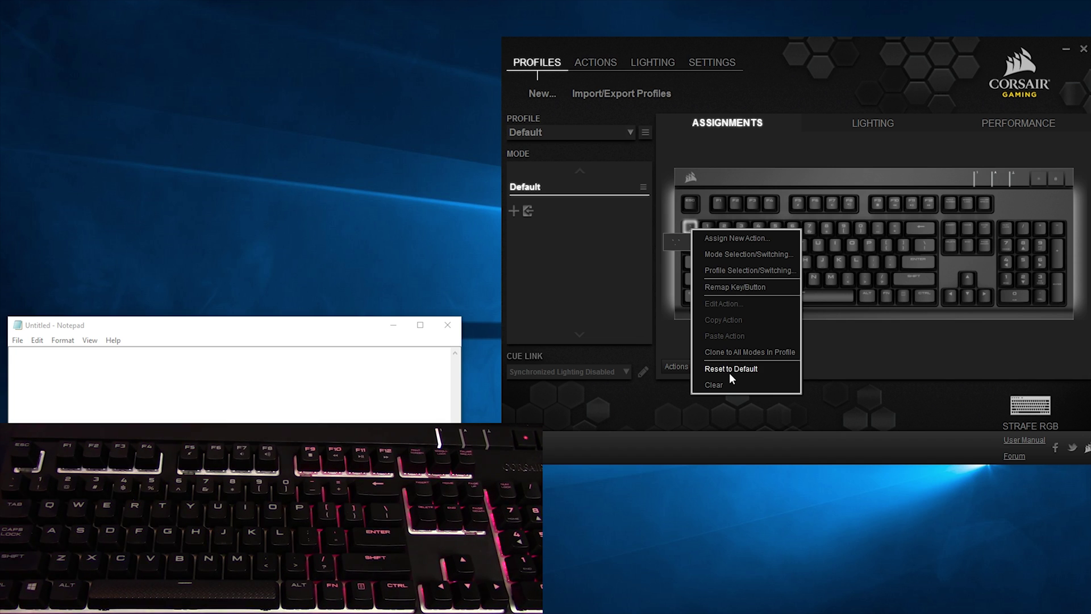
Drag Marco from the Actions List onto the ` key and test it in Notepad
{"action": "left_click", "coordinate": [804, 360]}
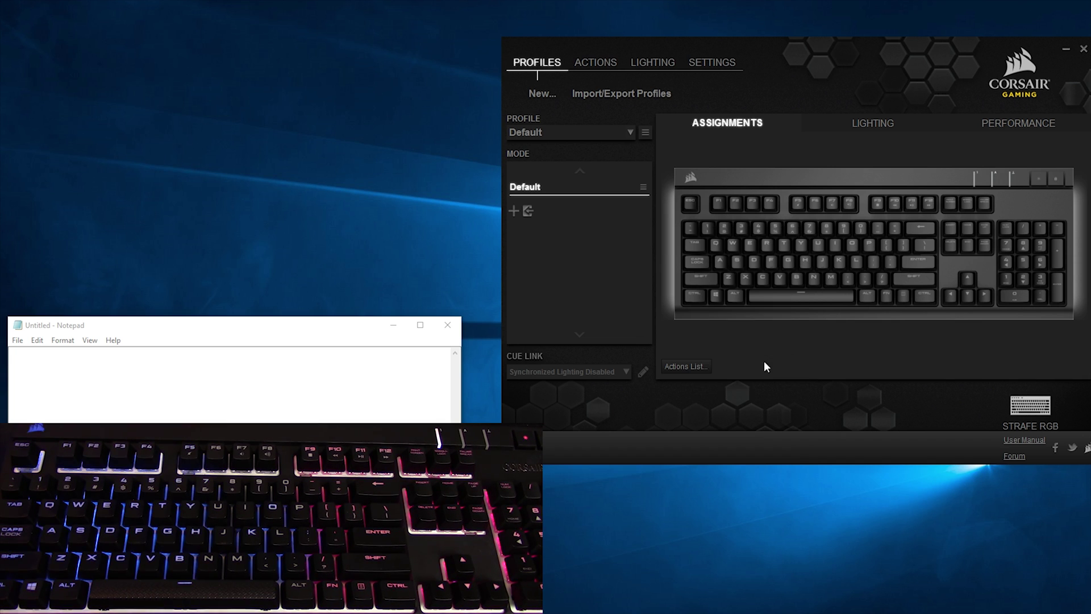
{"action": "left_click", "coordinate": [701, 366]}
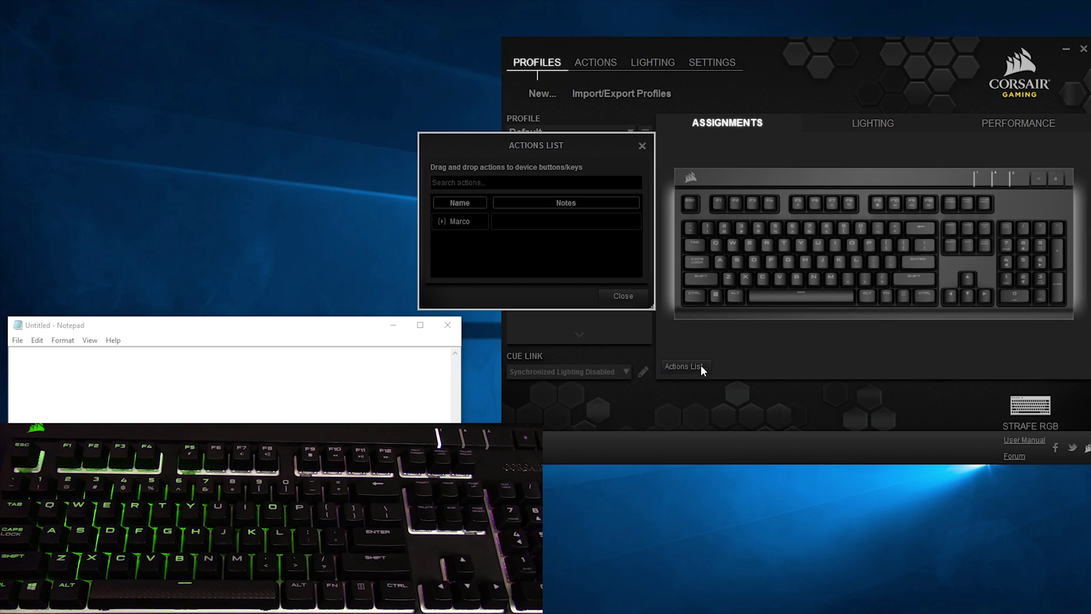
{"action": "left_click_drag", "start_coordinate": [463, 221], "coordinate": [575, 239]}
{"action": "left_click_drag", "start_coordinate": [684, 230], "coordinate": [690, 226]}
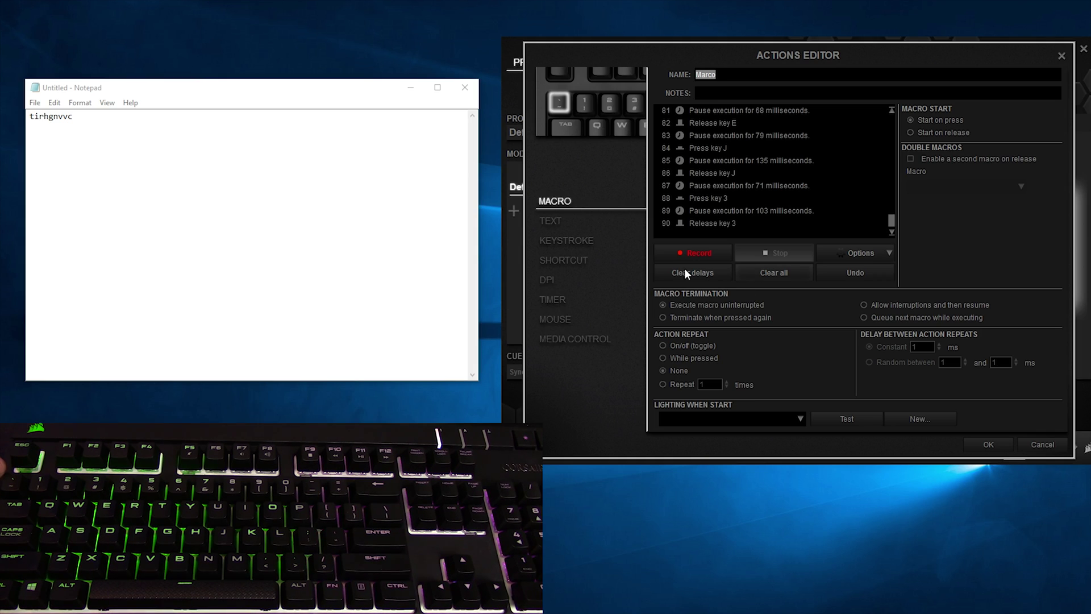
{"action": "left_click", "coordinate": [132, 188]}
{"action": "key", "text": "ctrl+a"}
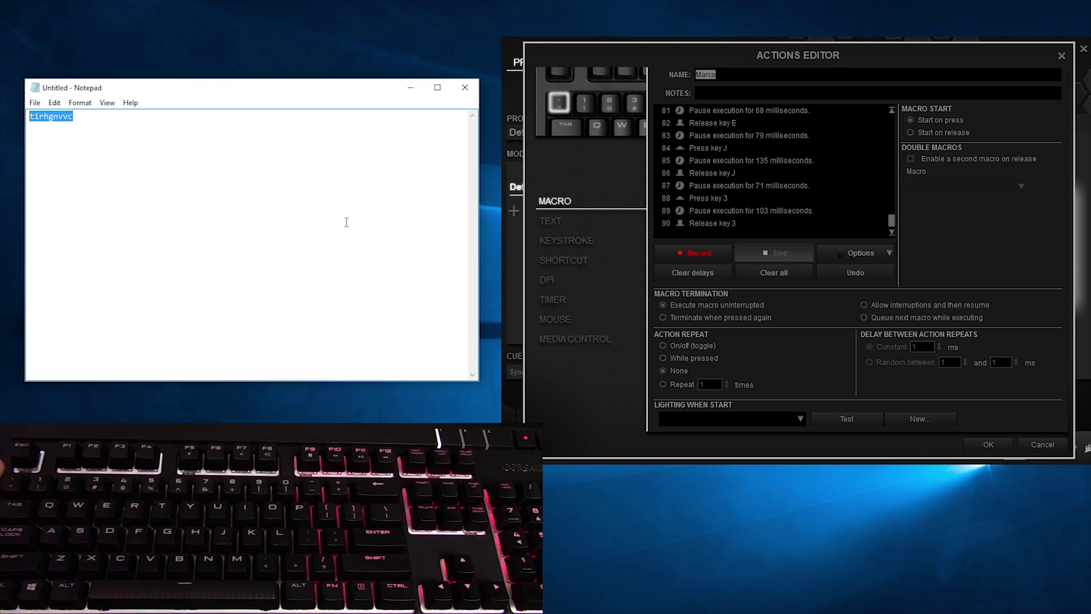
{"action": "type", "text": "23jfi"}
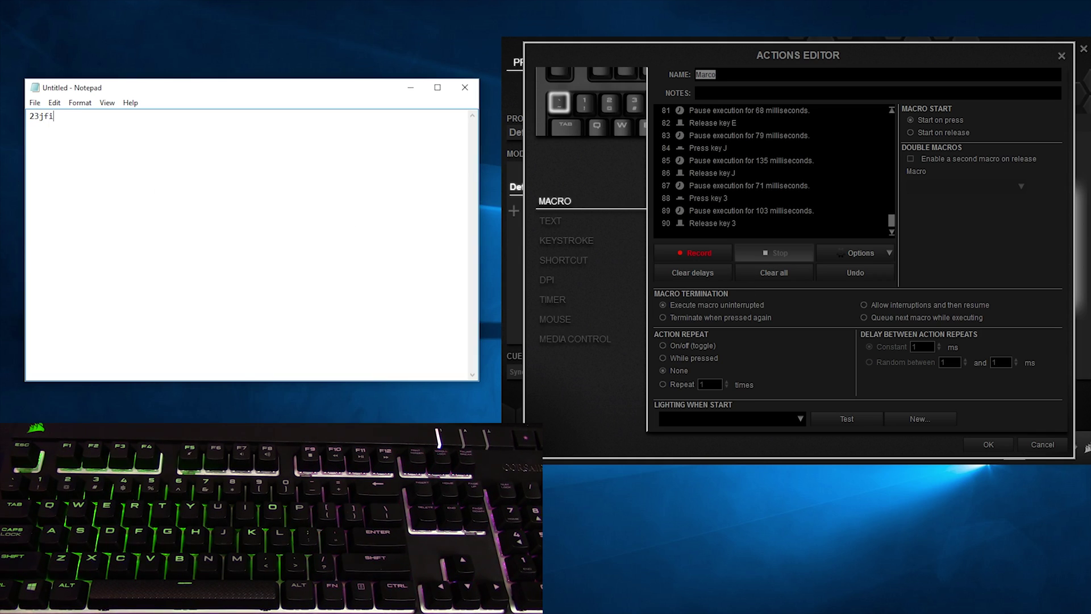
{"action": "type", "text": "i57jjvujtj"}
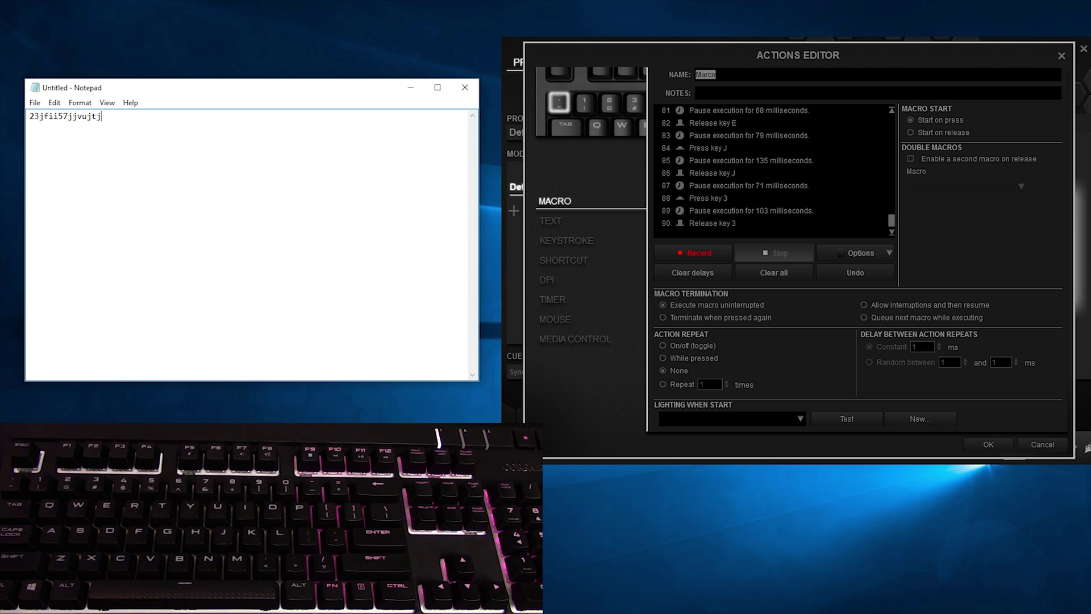
{"action": "type", "text": "vjjcoej3"}
Make Marco stop when pressed again, save the macro settings, and retest it in Notepad
{"action": "left_click", "coordinate": [694, 318]}
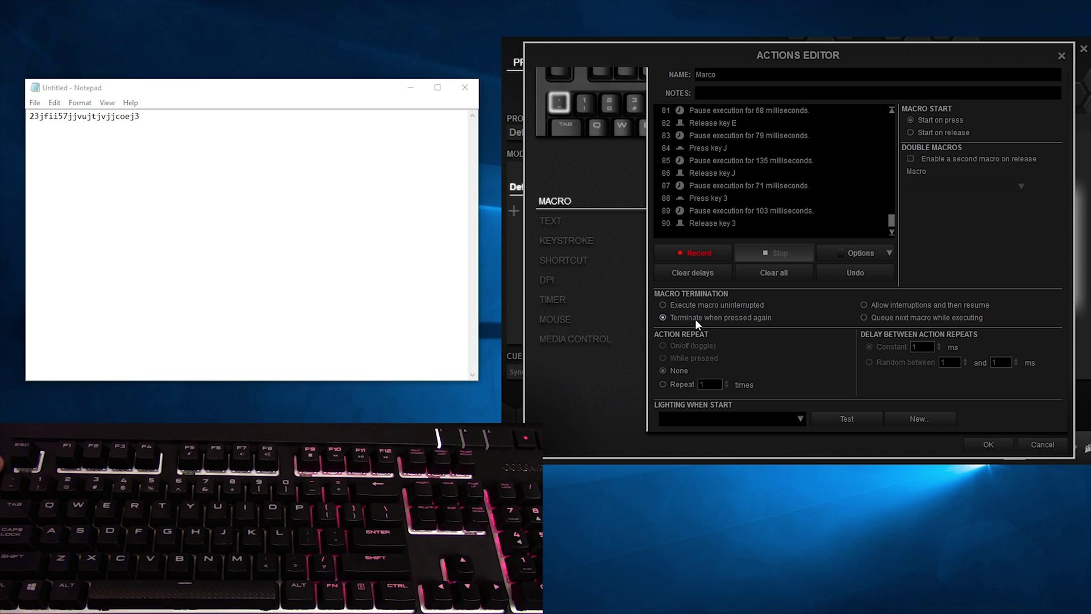
{"action": "left_click", "coordinate": [989, 444]}
{"action": "type", "text": "23jf"}
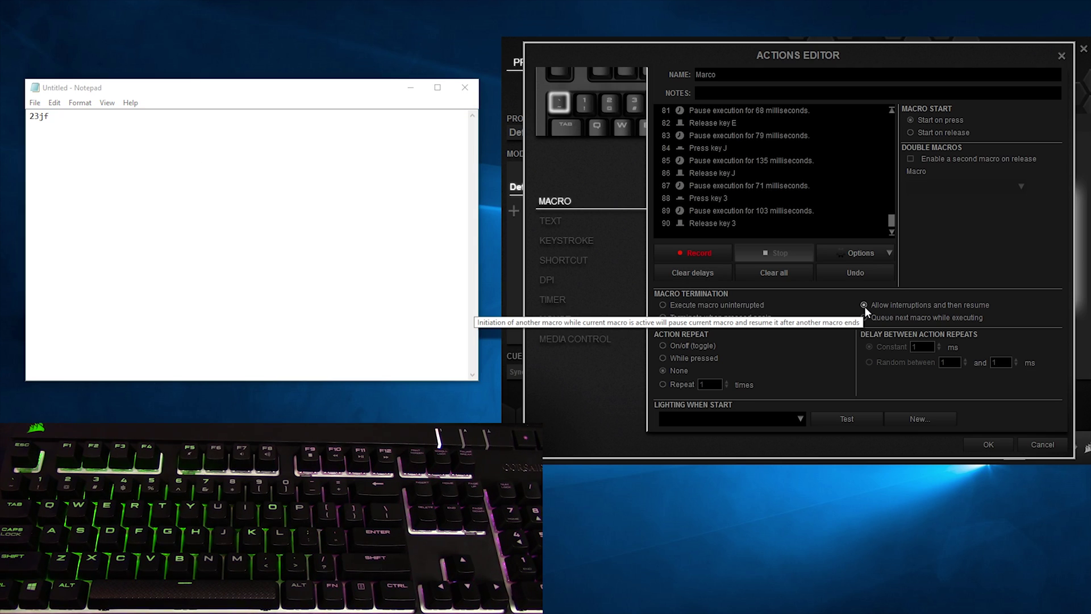
{"action": "left_click", "coordinate": [998, 442]}
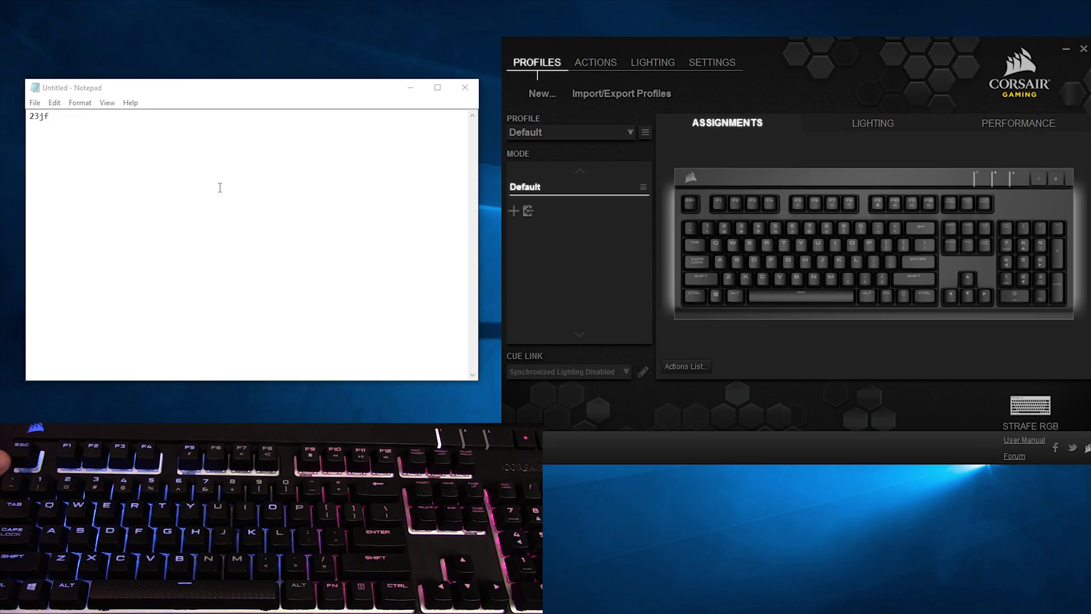
{"action": "left_click", "coordinate": [220, 188]}
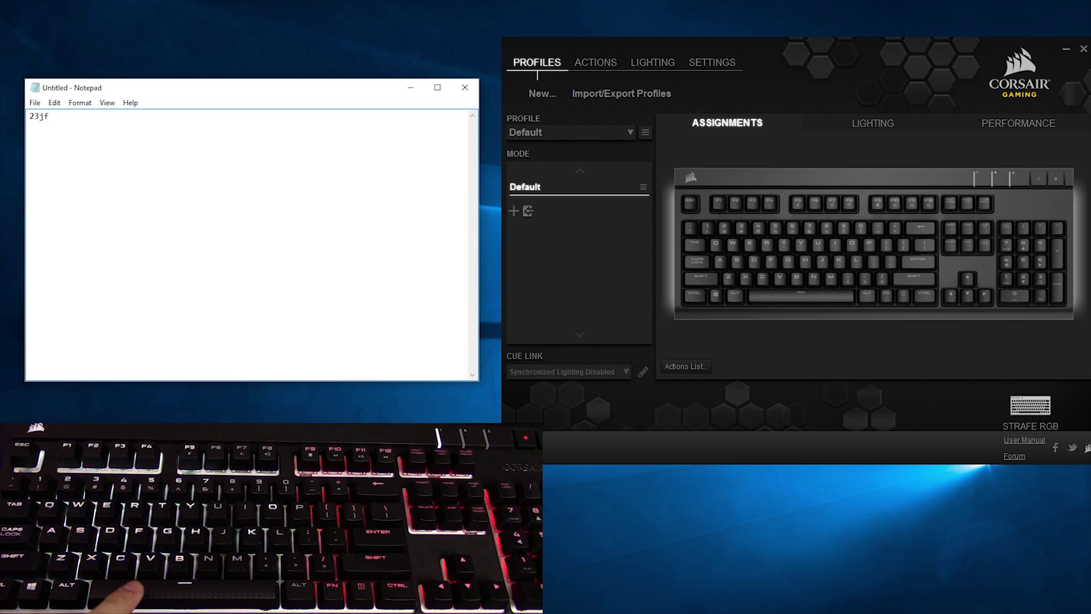
{"action": "type", "text": "23jf"}
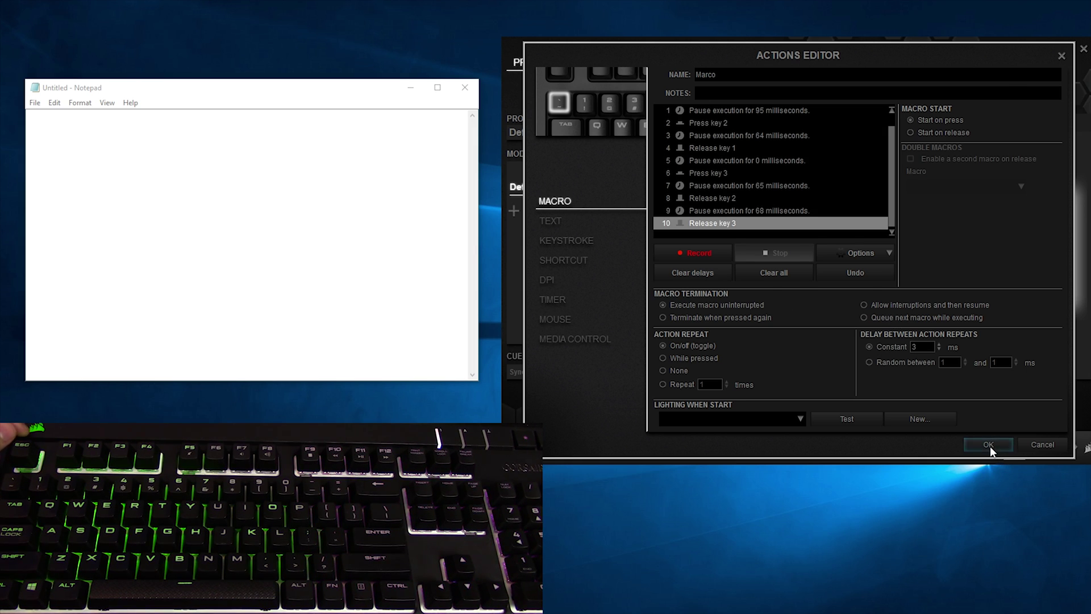
Save Marco's on/off toggle repeat and test it on a line of 123s in Notepad
{"action": "left_click", "coordinate": [990, 446]}
{"action": "left_click", "coordinate": [186, 195]}
{"action": "type", "text": "123123123123123123123123123123123123123123123123123123123123"}
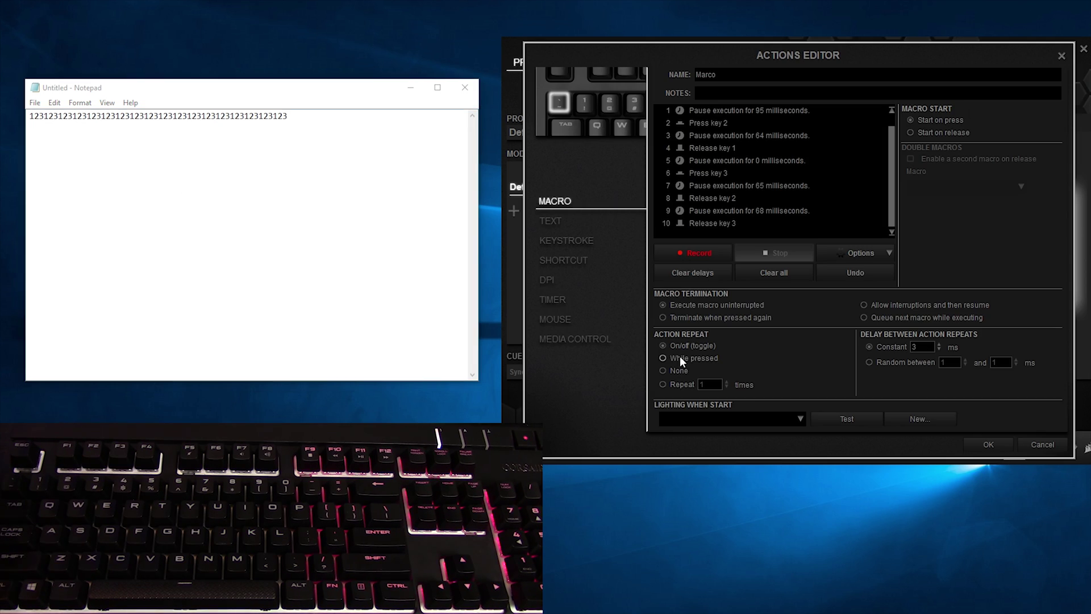
{"action": "left_click", "coordinate": [969, 441]}
{"action": "left_click", "coordinate": [283, 146]}
{"action": "key", "text": "grave"}
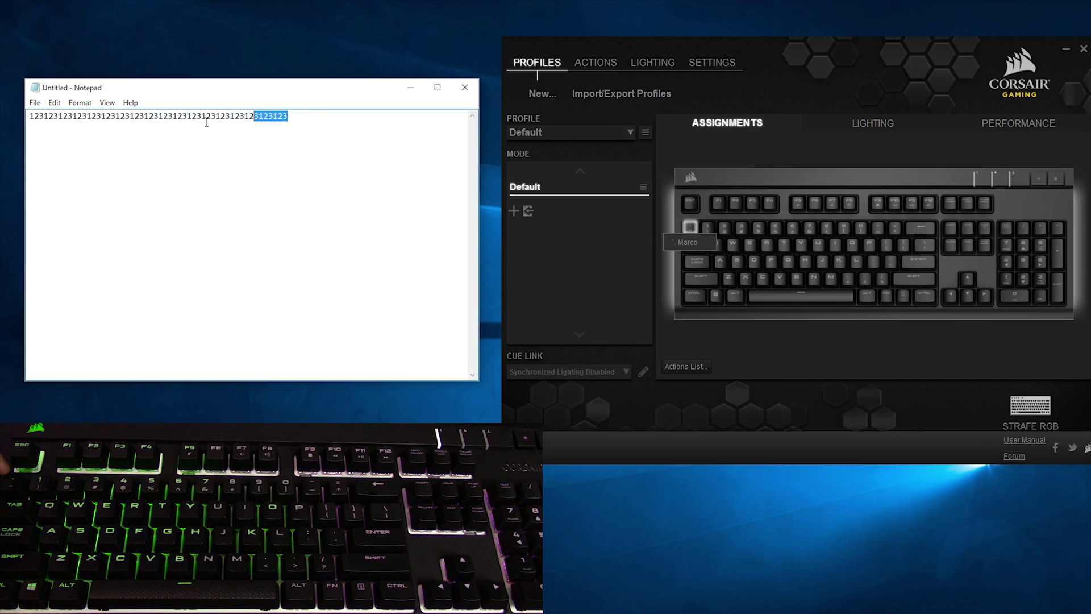
{"action": "key", "text": "grave"}
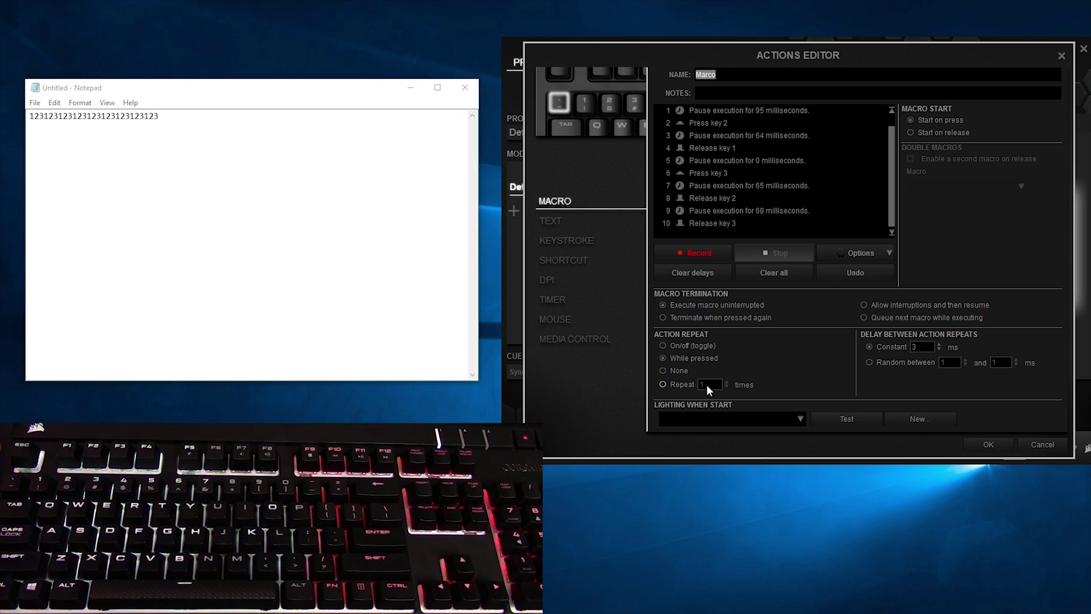
Set Marco to repeat 5 times with Spanky lighting on start, then test it in Notepad
{"action": "left_click", "coordinate": [702, 384]}
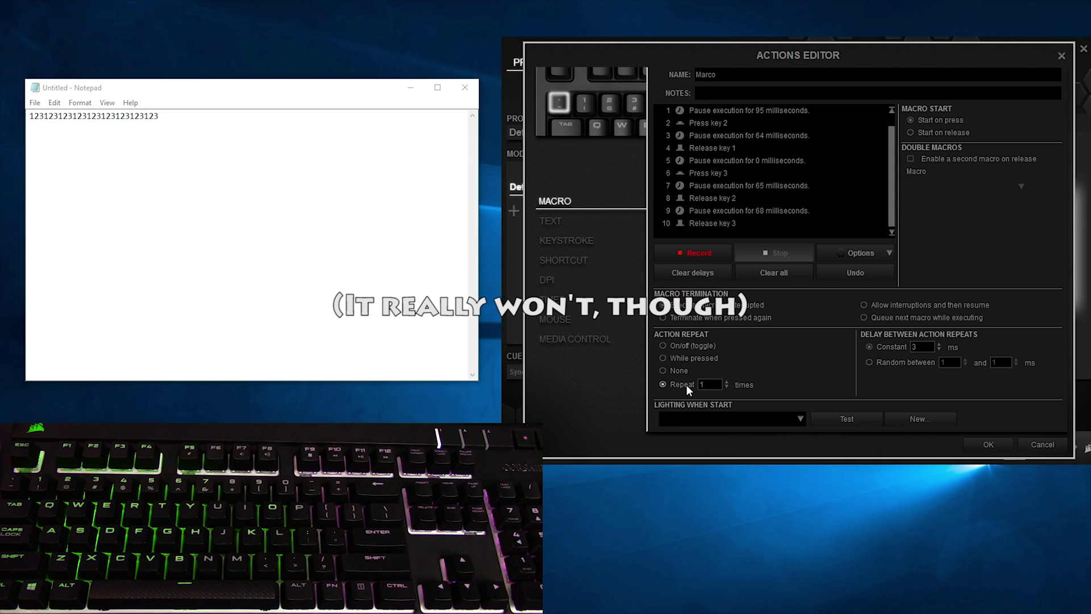
{"action": "key", "text": "BackSpace"}
{"action": "type", "text": "5"}
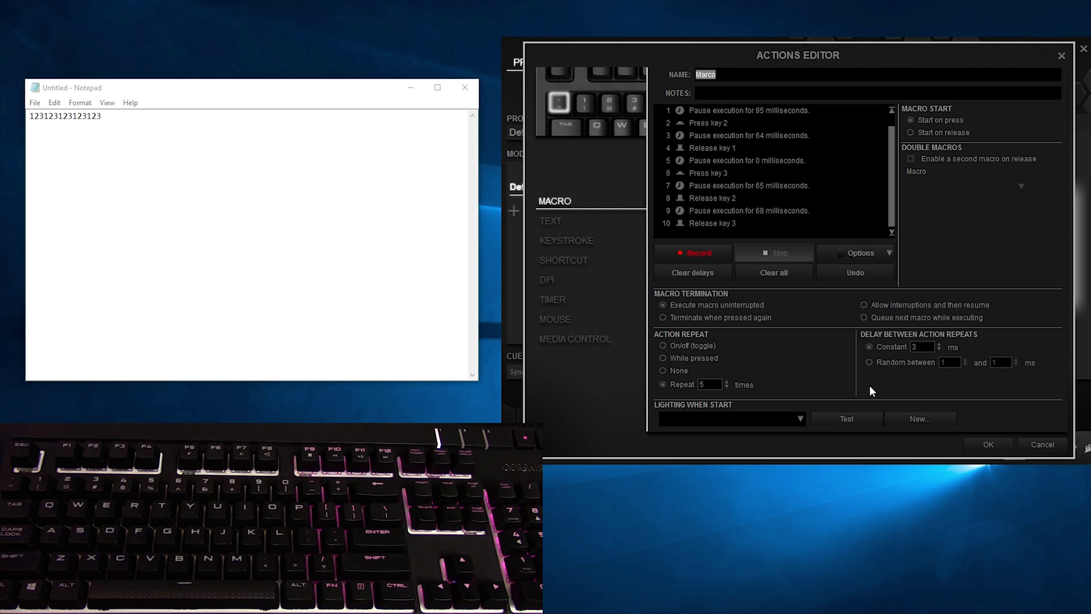
{"action": "left_click", "coordinate": [800, 419]}
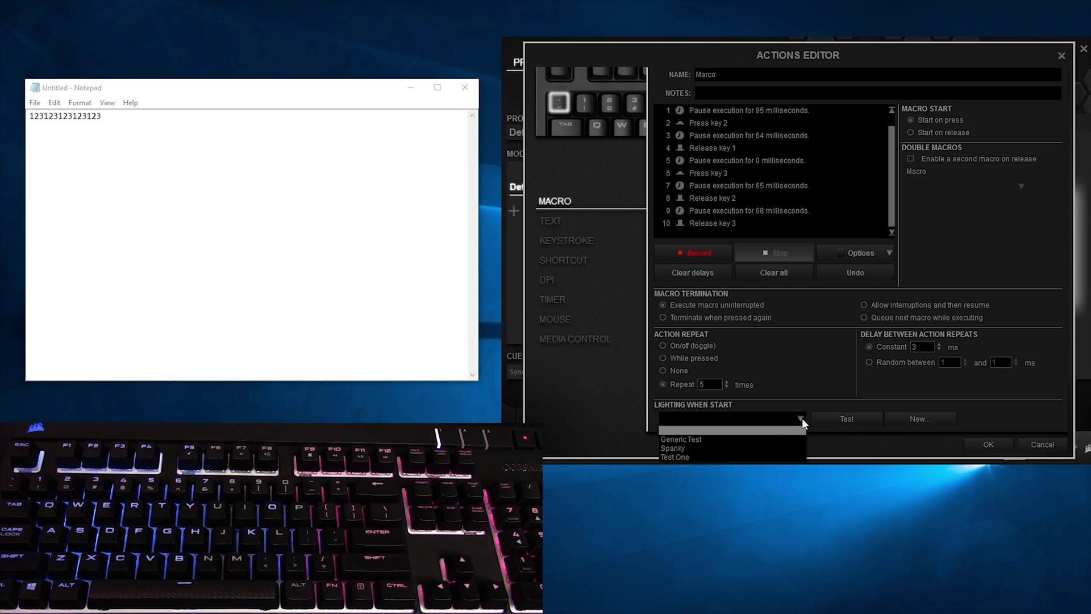
{"action": "left_click", "coordinate": [761, 449]}
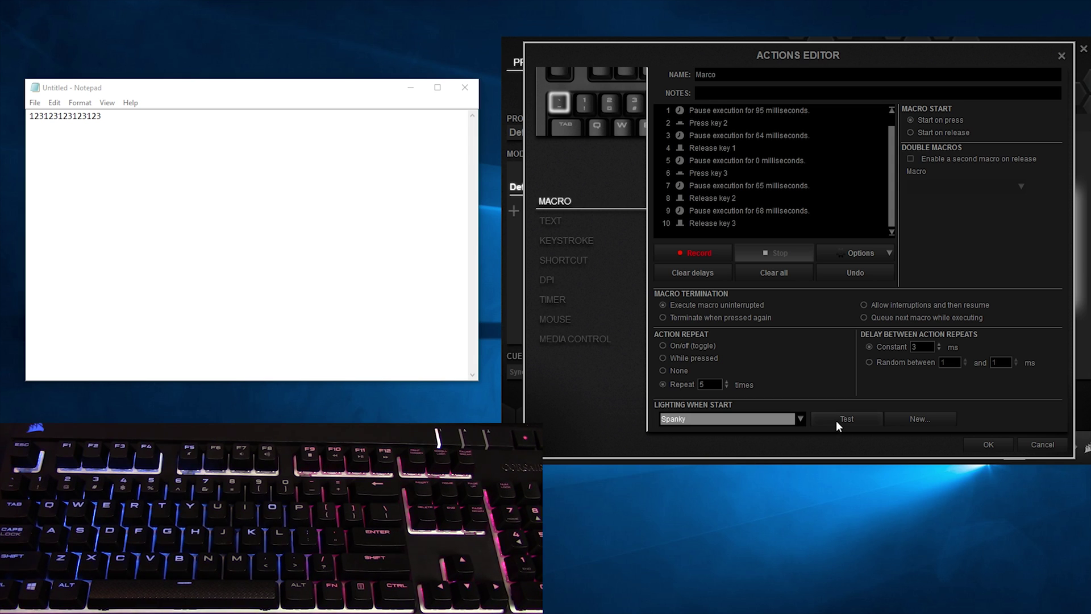
{"action": "left_click", "coordinate": [836, 421]}
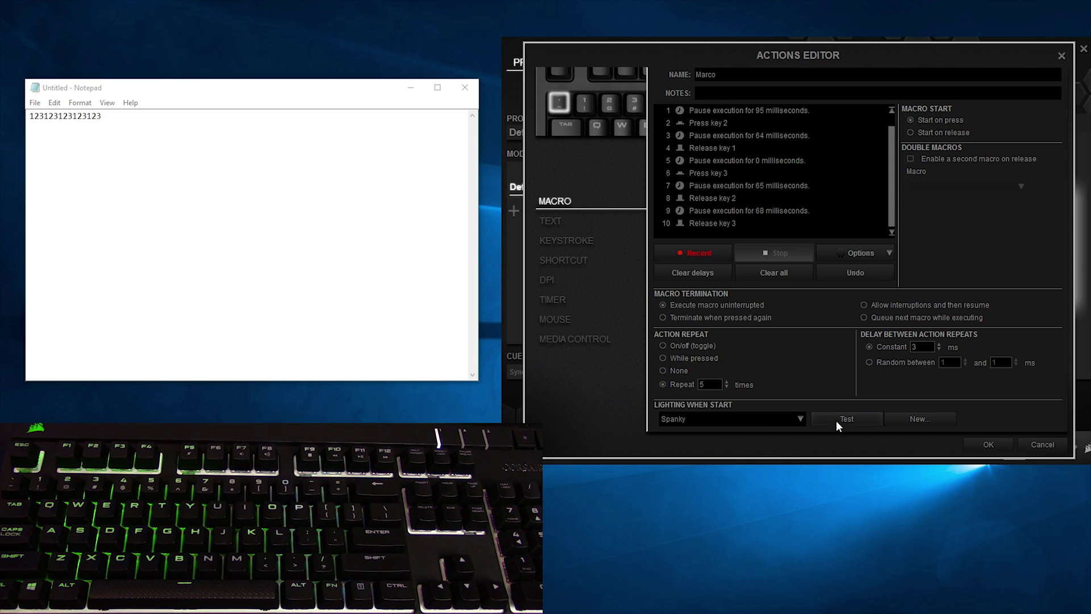
{"action": "left_click", "coordinate": [987, 446]}
{"action": "left_click_drag", "start_coordinate": [295, 231], "coordinate": [32, 165]}
{"action": "key", "text": "grave"}
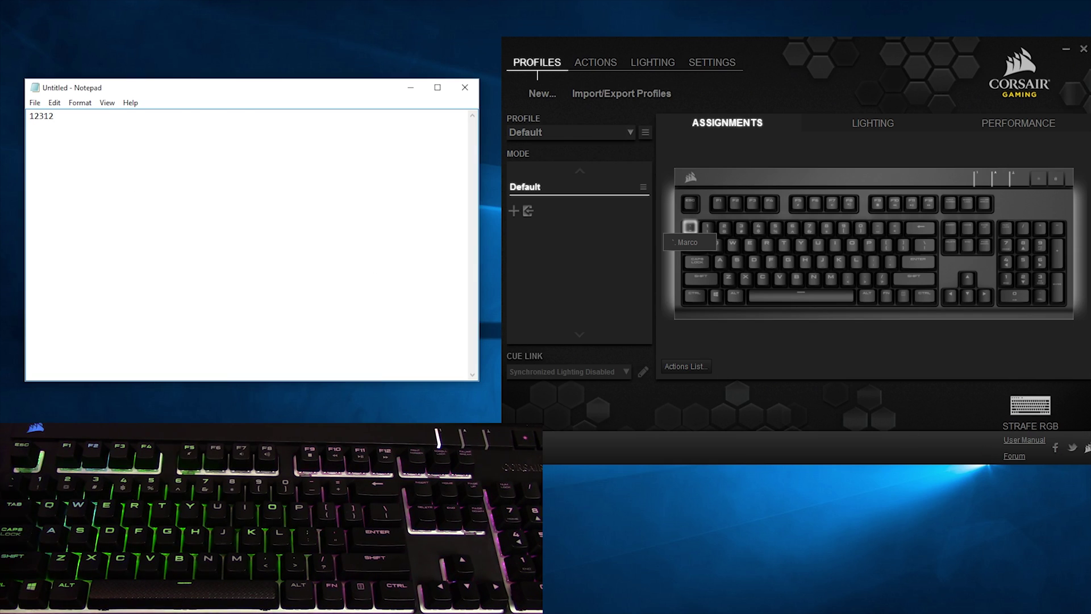
Create Text action 'Texy Testy' typing 'hue', with 1 ms character delay, repeating while pressed
{"action": "left_click", "coordinate": [594, 64]}
{"action": "left_click", "coordinate": [598, 94]}
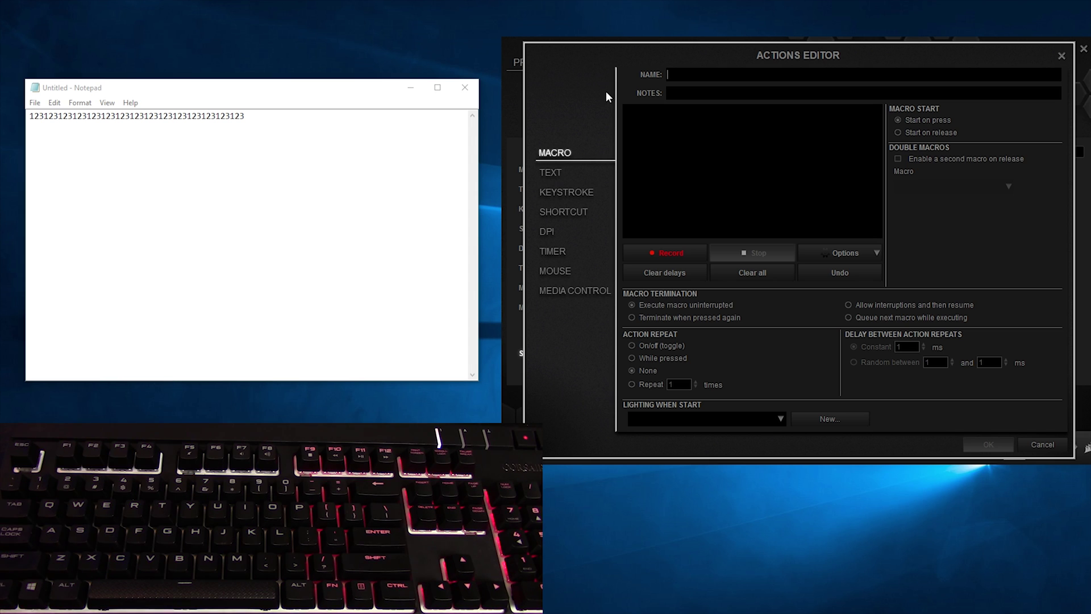
{"action": "left_click", "coordinate": [568, 171]}
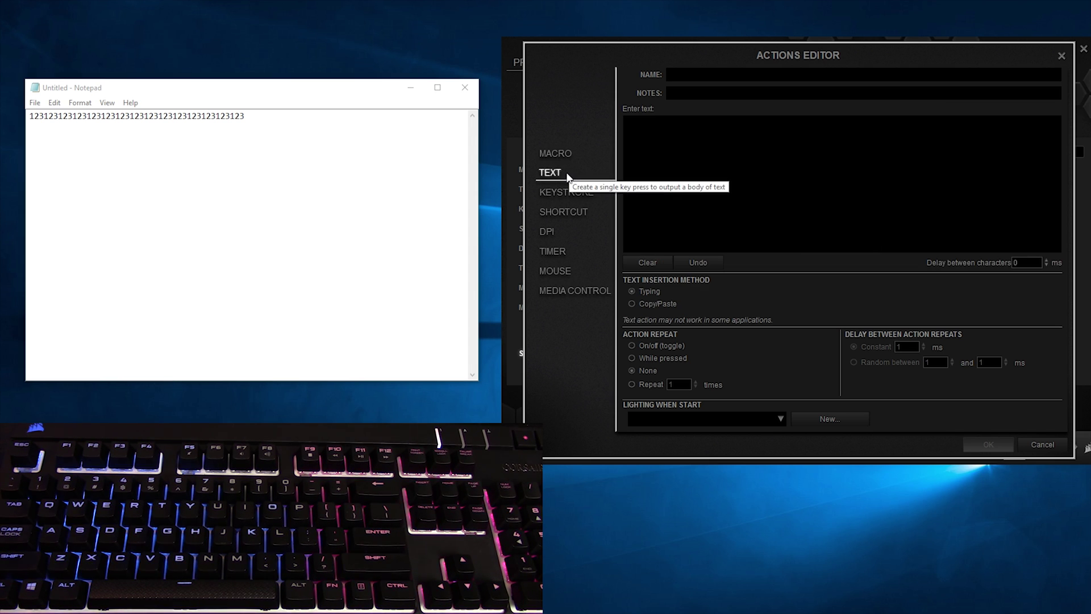
{"action": "type", "text": "Texy Testy"}
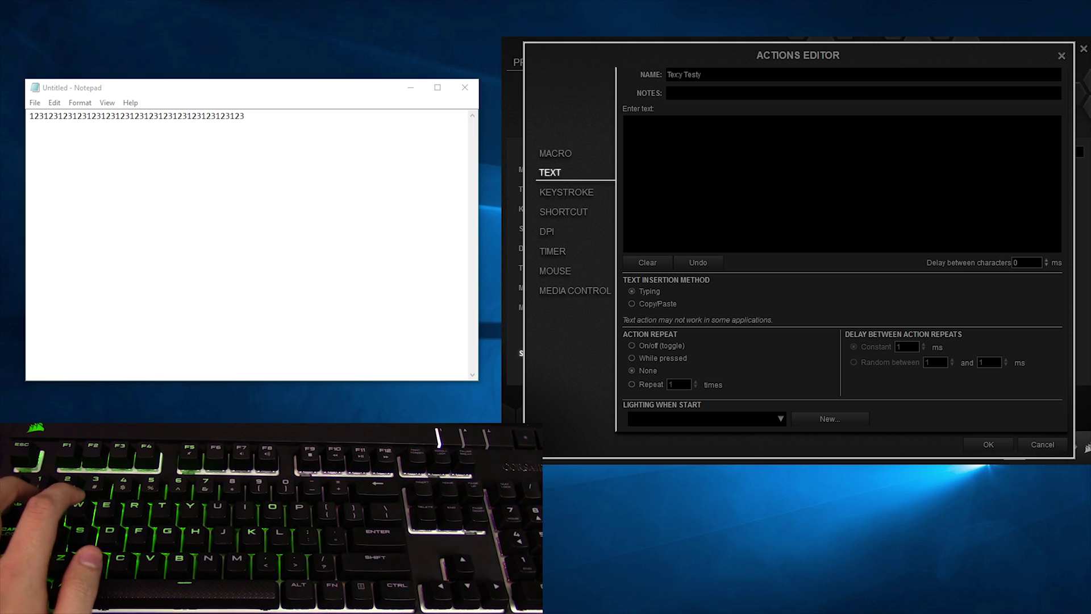
{"action": "key", "text": "Tab"}
{"action": "type", "text": "Testy Texty"}
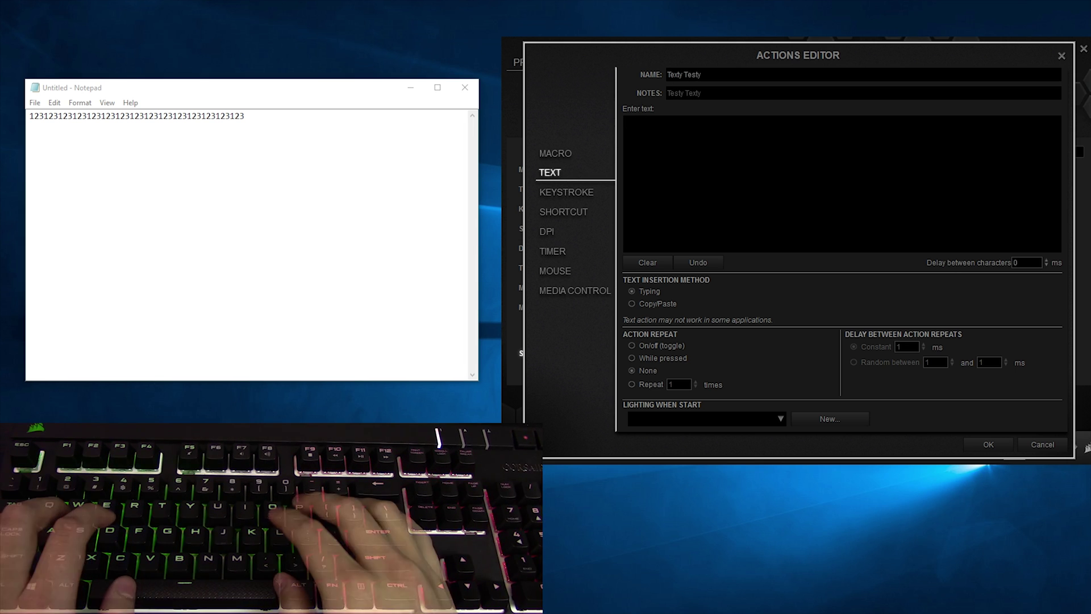
{"action": "key", "text": "Tab"}
{"action": "type", "text": "hue"}
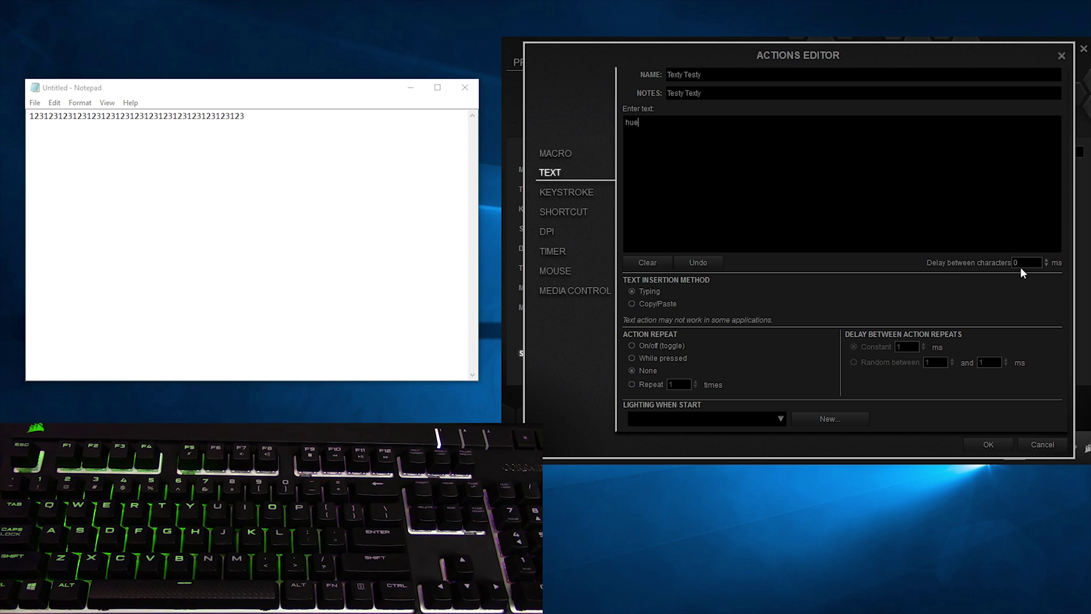
{"action": "left_click", "coordinate": [1046, 260]}
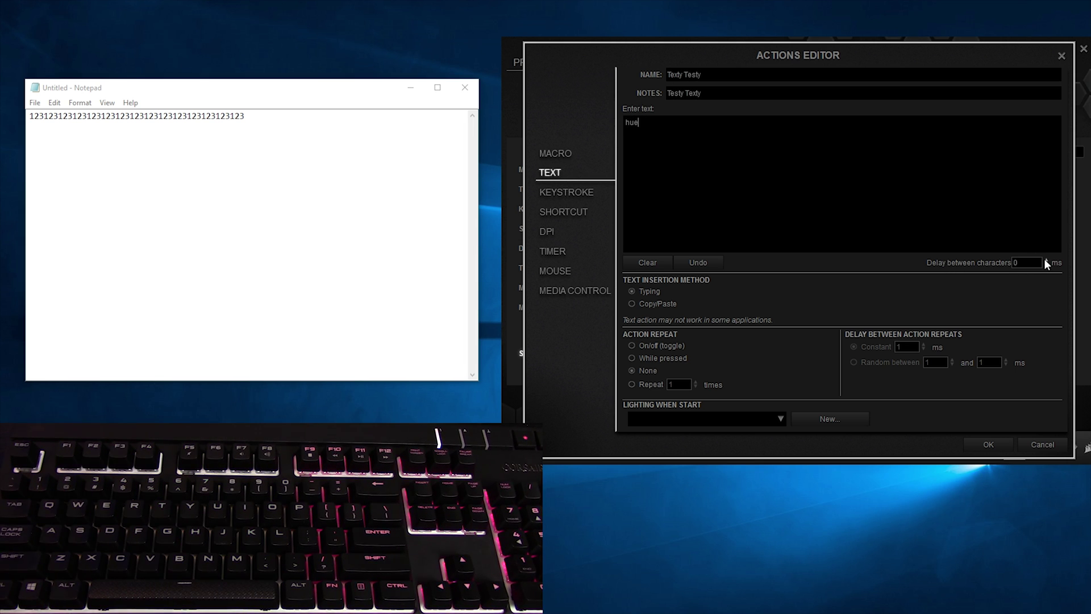
{"action": "left_click", "coordinate": [659, 347]}
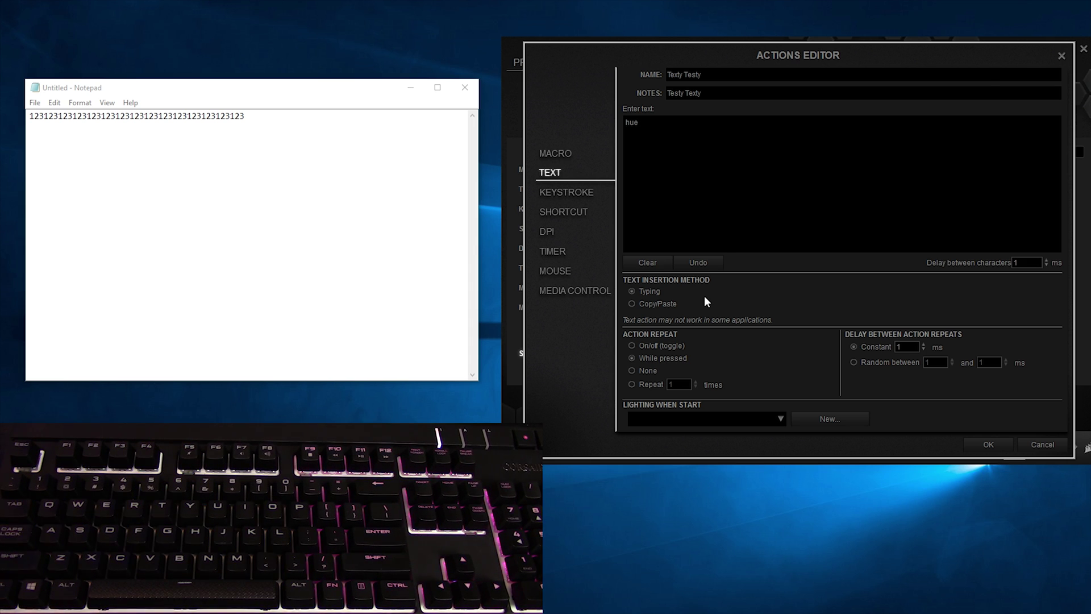
{"action": "key", "text": "Return"}
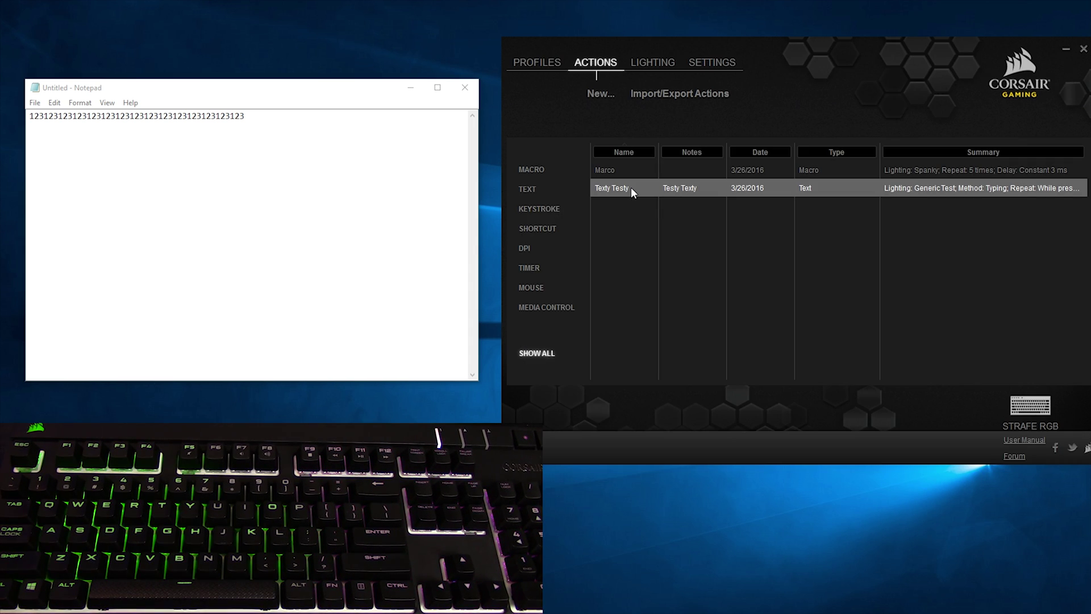
Drag the Texty Testy action from the Actions List onto a keyboard key
{"action": "left_click", "coordinate": [540, 62]}
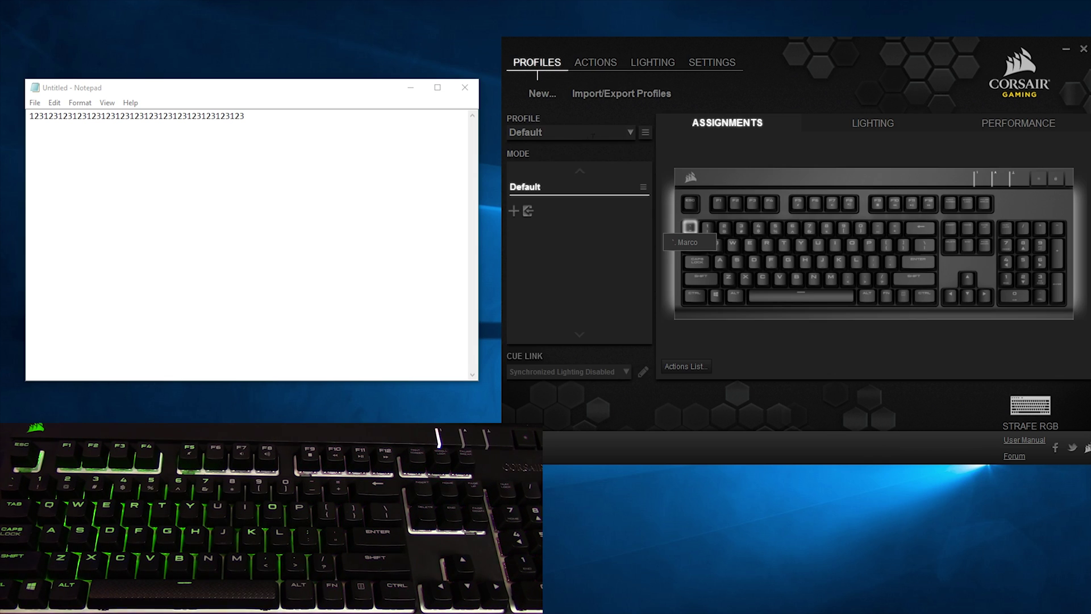
{"action": "left_click", "coordinate": [691, 367]}
{"action": "left_click_drag", "start_coordinate": [467, 239], "coordinate": [642, 253]}
{"action": "left_click", "coordinate": [620, 296]}
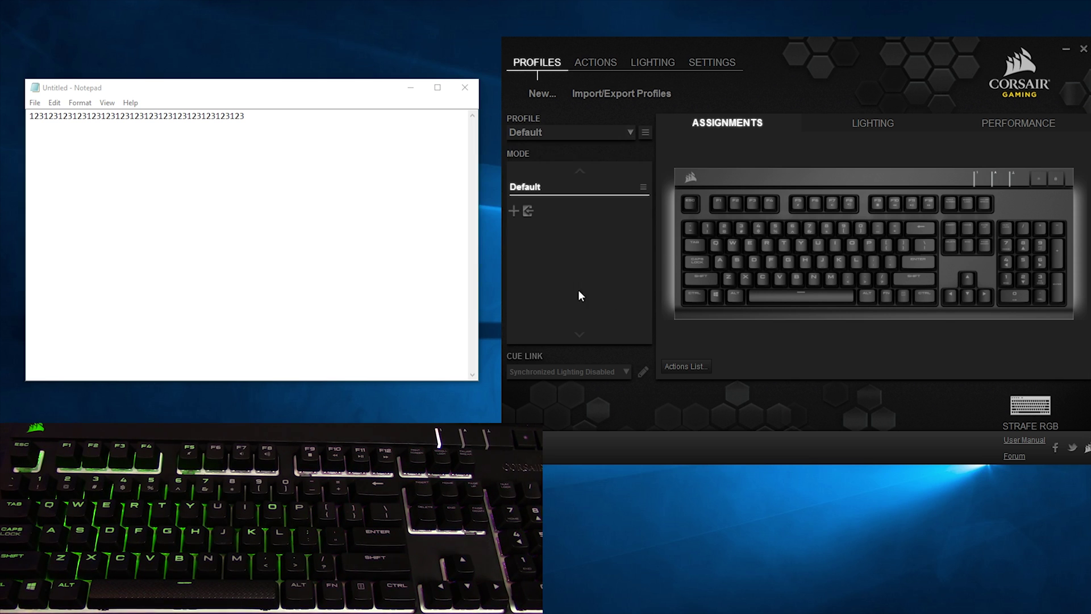
Clear Notepad, test the repeating 'hue' output, then choose GenericTest lighting on start
{"action": "left_click", "coordinate": [282, 178]}
{"action": "left_click_drag", "start_coordinate": [282, 177], "coordinate": [43, 152]}
{"action": "key", "text": "BackSpace"}
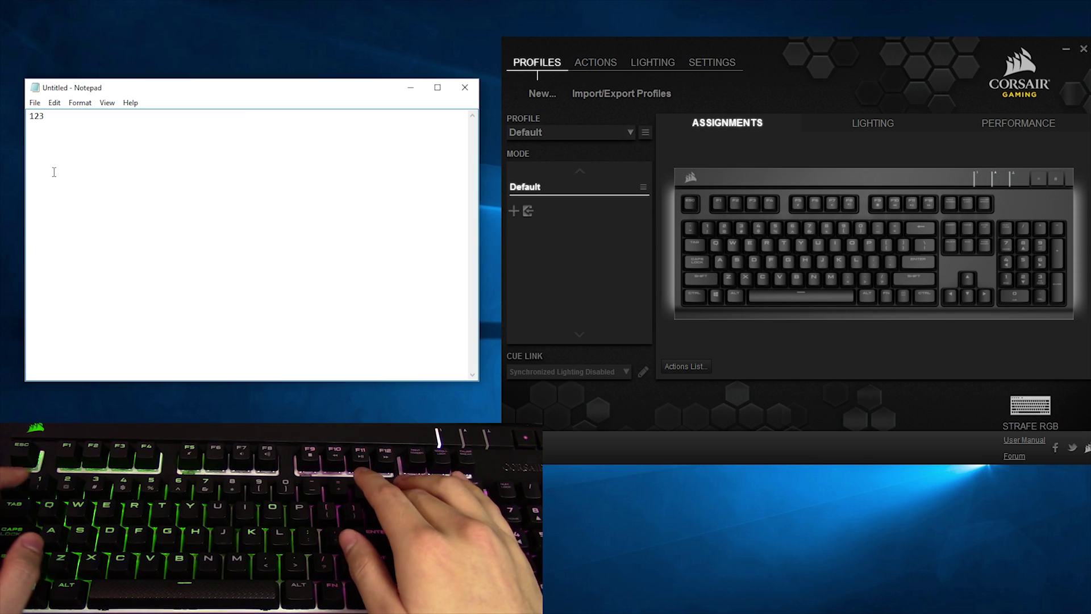
{"action": "key", "text": "BackSpace"}
{"action": "key", "text": "BackSpace"}
{"action": "key", "text": "BackSpace"}
{"action": "type", "text": "huehuehuehuehuehuehuehuehuehuehuehuehuehuehuehuehuehuehuehuehuehuehuehuehuehuehuehuehuehuehuehuehuehuehuehuehuehuehuehuehuehuehuehuehuehuehuehuehuehuehuehuehuehuehuehuehuehuehuehuehuehuehuehuehuehuehuehuehuehuehuehuehuehuehuehuehuehuehuehuehuehuehuehuehuehuehuehuehuehuehuehuehuehuehuehuehuehuehuehuehuehuehuehuehuehuehuehuehuehuehuehuehuehuehuehuehuehuehuehuehuehuehuehuehuehuehuehuehuehuehuehuehuehuehuehuehuehuehuehuehuehuehuehuehuehuehuehuehuehuehuehuehuehuehuehuehuehuehuehuehuehuehuehuehuehuehuehuehuehuehuehuehuehuehuehuehuehuehuehuehuehuehuehuehuehuehuehuehuehuehuehuehuehuehuehuehuehuehuehuehuehuehuehuehuehuehuehuehuehuehuehuehuehuehuehuehuehuehuehuehuehuehuehuehuehuehuehuehuehuehuehuehuehuehuehuehuehuehuehuehuehuehuehuehuehuehuehuehuehuehuehuehuehuehuehuehuehuehuehuehuehuehuehuehuehuehuehuehuehuehuehuehuehuehuehuehuehuehuehuehuehuehuehuehuehuehuehuehuehuehuehuehuehuehuehuehuehuehuehuehuehuehuehuehuehuehuehuehuehuehuehuehuehuehuehuehuehuehuehuehuehuehuehuehuehuehuehuehuehuehuehuehuehuehuehuehuehuehuehuehuehuehuehuehuehuehuehuehuehuehuehuehuehuehuehuehuehuehuehuehuehuehuehuehuehuehuehuehuehuehuehuehuehuehuehuehuehuehuehuehuehuehuehuehuehuehuehuehuehuehuehuehuehuehuehuehuehuehuehuehuehuehuehuehuehuehuehuehuehuehuehuehuehuehuehuehuehuehuehuehuehuehuehuehuehuehuehuehuehuehuehuehuehuehuehuehuehuehuehuehuehuehuehuehuehuehuehuehuehuehuehuehuehuehuehuehuehuehuehuehuehuehuehuehuehuehuehuehuehuehuehuehuehuehuehuehuehuehuehuehuehuehuehuehuehuehuehuehuehuehuehuehuehuehuehuehuehuehuehuehuehuehuehuehuehuehuehuehuehuehuehuehuehuehuehuehuehuehuehuehuehuehuehuehuehuehuehuehuehuehuehuehuehuehuehuehuehuehuehuehuehuehuehuehuehuehuehuehuehuehuehuehuehuehuehuehuehuehuehuehuehuehuehuehuehuehuehuehuehuehuehuehuehuehuehuehuehuehuehuehuehuehuehuehuehuehuehuehuehuehuehuehuehuehuehuehuehuehuehuehuehuehuehuehuehuehuehuehuehuehuehuehuehuehuehuehuehuehuehuehuehuehuehuehuehuehuehuehuehuehuehuehuehuehuehuehuehuehuehuehuehuehuehuehuehuehuehuehuehuehuehuehuehuehuehuehuehuehuehuehuehuehuehuehuehuehuehuehuehuehuehuehuehuehuehuehuehuehuehuehuehuehuehuehuehuehuehuehuehuehuehuehuehuehuehuehuehuehuehuehuehuehuehuehuehuehuehuehuehuehuehuehuehuehuehuehuehuehuehuehuehuehuehuehuehuehuehuehuehuehuehuehuehuehuehuehuehuehuehuehuehuehuehuehuehuehuehuehuehuehuehuehuehuehuehuehuehuehuehuehuehuehuehuehuehuehuehuehuehuehuehuehuehuehuehuehuehuehuehuehuehuehuehuehuehuehuehuehuehuehuehuehuehuehuehuehuehuehuehuehuehuehuehuehuehuehuehuehuehuehuehuehuehuehuehuehuehuehuehuehuehuehuehuehuehuehuehuehuehuehuehuehuehuehuehuehuehuehuehuehuehuehuehuehuehuehuehuehuehuehuehuehuehuehuehuehuehuehuehuehuehuehuehuehuehuehuehuehuehuehuehuehuehuehuehuehuehuehuehuehuehuehuehuehuehuehuehuehuehuehuehuehuehuehuehuehuehuehuehuehuehuehuehuehuehuehuehuehuehuehuehuehuehuehuehuehuehuehuehuehuehuehuehuehuehuehuehuehuehuehuehuehuehuehuehuehuehuehuehuehuehuehuehuehuehuehuehuehuehuehuehuehuehuehuehu"}
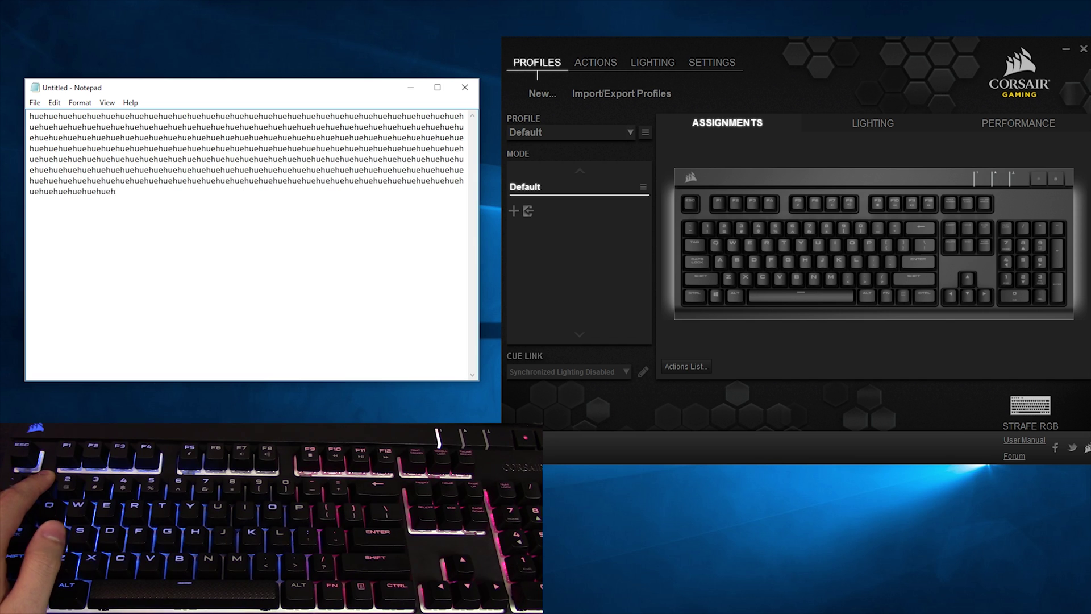
{"action": "type", "text": "ehuehuehuehuehuehuehuehuehuehuehuehuehuehuehuehuehuehuehuehuehuehuehuehuehuehuehuehuehuehuehuehuehuehuehuehuehuehuehuehuehuehuehuehuehuehuehuehuehuehuehuehuehuehuehuehuehuehuehuehuehuehuehuehuehuehuehuehuehuehuehuehuehuehuehuehuehuehuehuehuehuehuehuehuehuehuehuehuehuehuehuehuehuehuehuehuehuehuehuehuehuehuehuehuehuehuehuehuehuehuehuehuehuehuehuehuehuehuehuehuehuehuehuehuehuehuehuehuehuehuehuehuehuehuehuehuehuehuehuehuehuehuehuehuehuehuehuehuehuehuehuehuehuehuehuehuehuehuehuehuehuehuehuehuehuehuehuehuehuehuehuehuehuehuehuehuehuehuehuehuehuehuehuehuehuehuehuehuehuehuehuehuehuehuehuehuehuehuehuehuehuehuehuehuehuehuehuehuehuehuehuehuehuehuehuehuehuehuehuehuehuehuehuehuehuehuehuehuehuehuehuehuehuehuehuehuehuehuehuehuehuehuehuehuehuehuehuehuehuehuehuehuehuehuehuehuehuehuehuehuehuehuehuehuehuehuehuehuehuehuehuehuehuehuehuehuehuehuehuehuehuehuehuehuehuehuehuehuehuehuehuehuehuehuehuehuehuehuehuehuehuehuehuehuehuehuehuehuehuehuehuehuehuehuehuehuehuehuehuehuehuehuehuehuehuehuehuehuehuehuehuehuehuehuehuehuehuehuehuehuehuehuehuehuehuehuehuehuehuehuehuehuehuehuehuehuehuehuehuehuehuehuehuehuehuehuehuehuehuehuehuehuehuehuehuehuehuehuehuehuehuehuehuehuehuehuehuehuehuehuehuehuehuehuehuehuehuehuehuehuehuehuehuehuehuehuehuehuehuehuehuehuehuehuehuehuehuehuehuehuehuehuehuehuehuehuehuehuehuehuehuehuehuehuehuehuehuehuehuehuehuehuehuehuehuehuehuehuehuehuehuehuehuehuehuehuehuehuehuehuehuehuehuehuehuehuehuehuehuehuehuehuehuehuehuehuehuehuehuehuehuehuehuehuehuehuehuehuehuehuehuehuehuehuehuehuehuehuehuehuehuehuehuehuehuehuehuehuehuehuehuehuehuehue"}
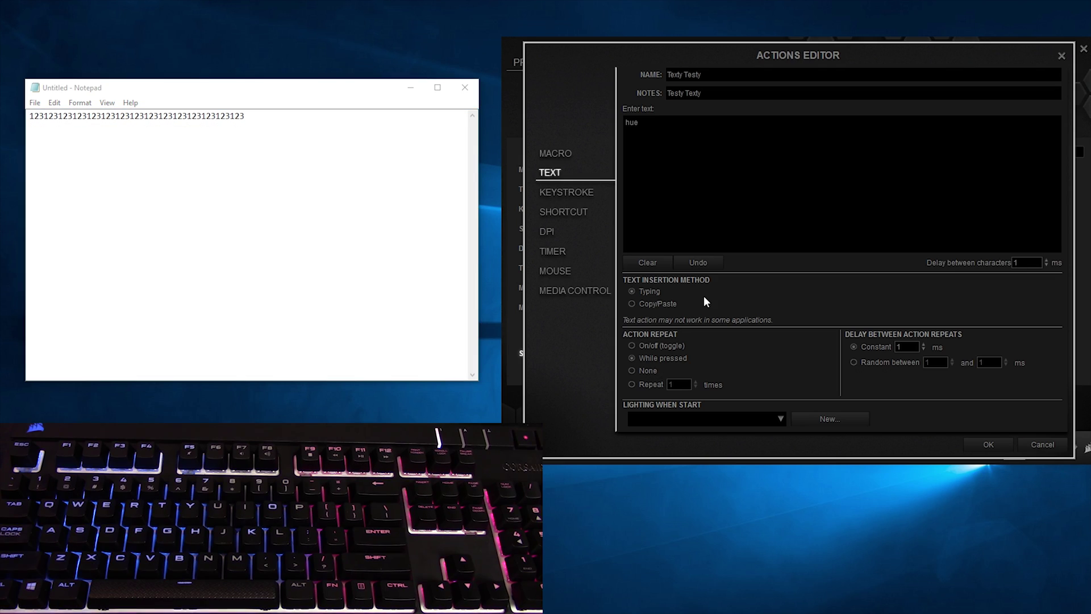
{"action": "left_click", "coordinate": [709, 424]}
{"action": "left_click", "coordinate": [692, 441]}
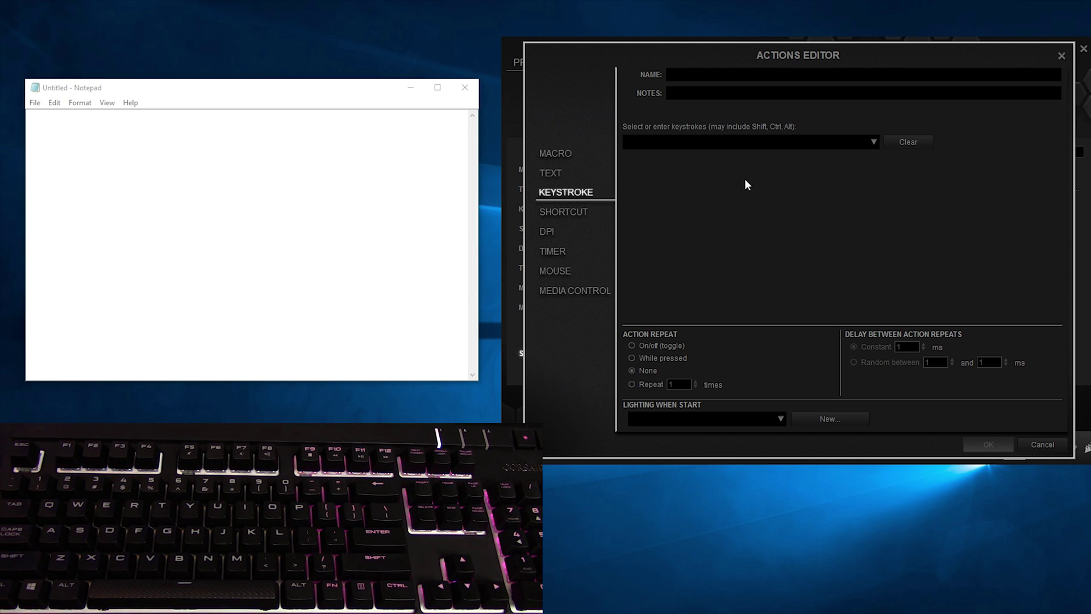
Browse the keystroke presets, record Shift + S instead, then switch the action to Shortcut
{"action": "left_click", "coordinate": [875, 140]}
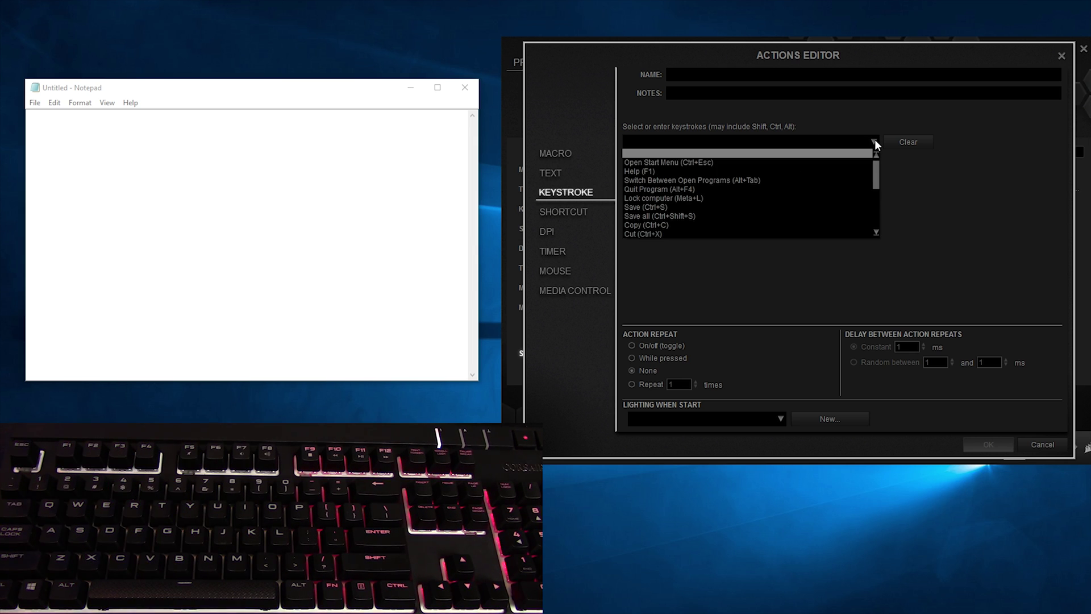
{"action": "scroll", "coordinate": [867, 212], "scroll_direction": "down", "scroll_amount": 5}
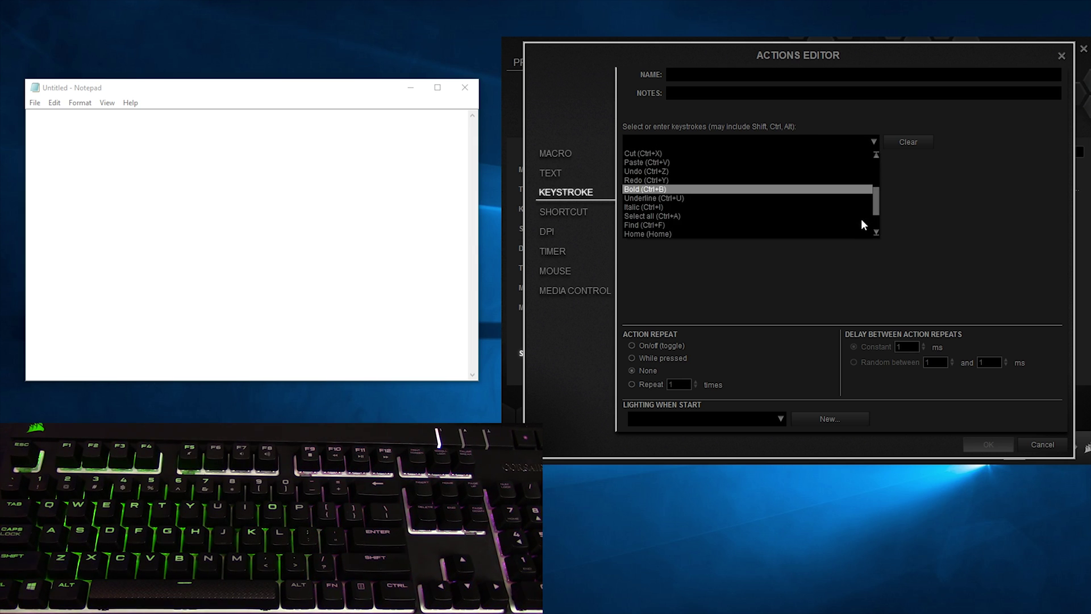
{"action": "left_click", "coordinate": [751, 146]}
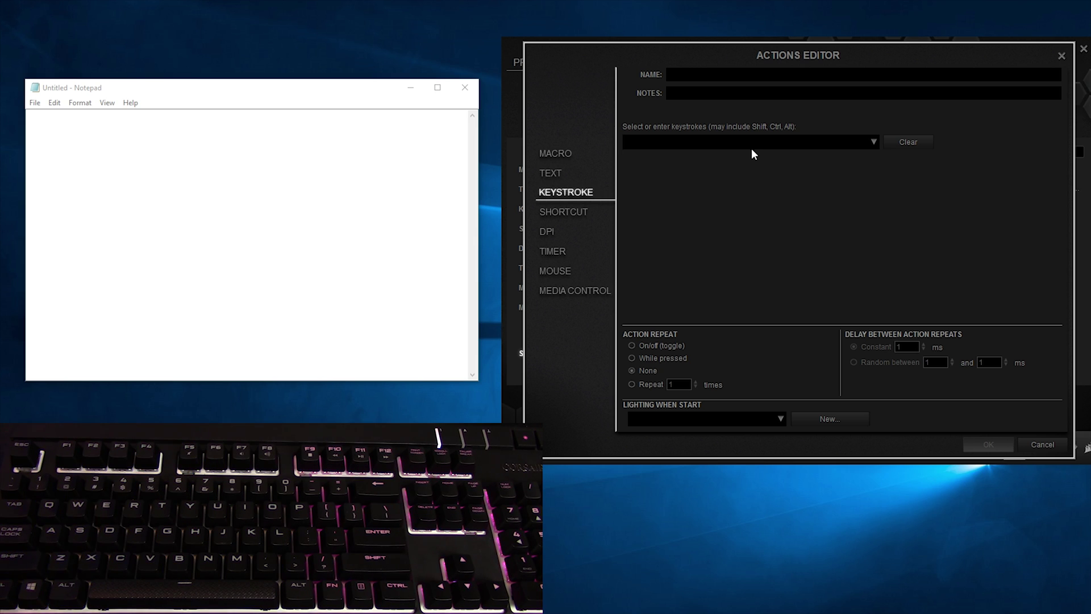
{"action": "key", "text": "shift+s"}
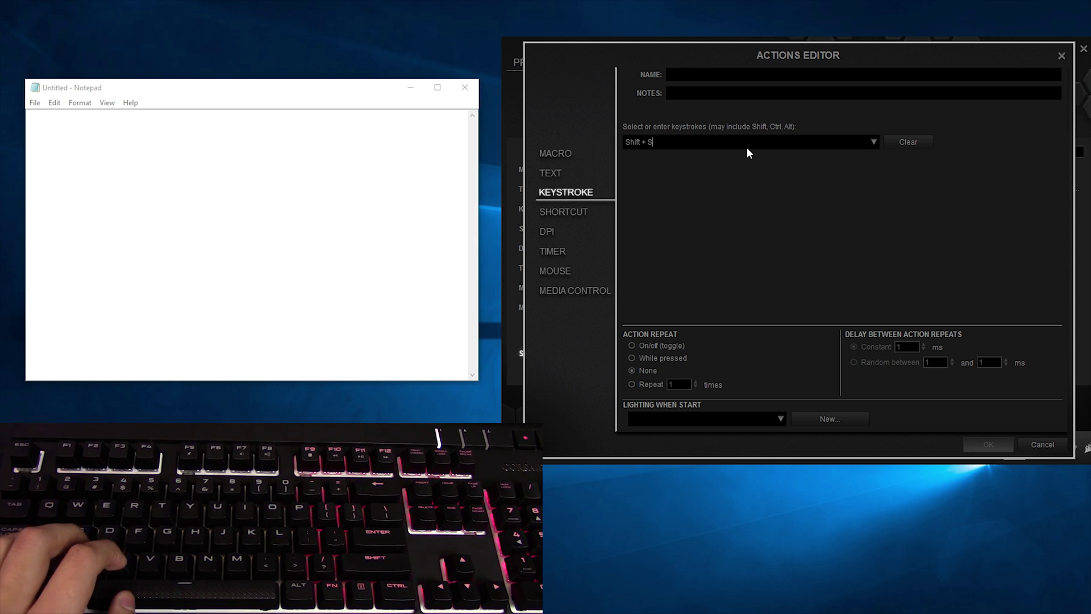
{"action": "left_click", "coordinate": [568, 212]}
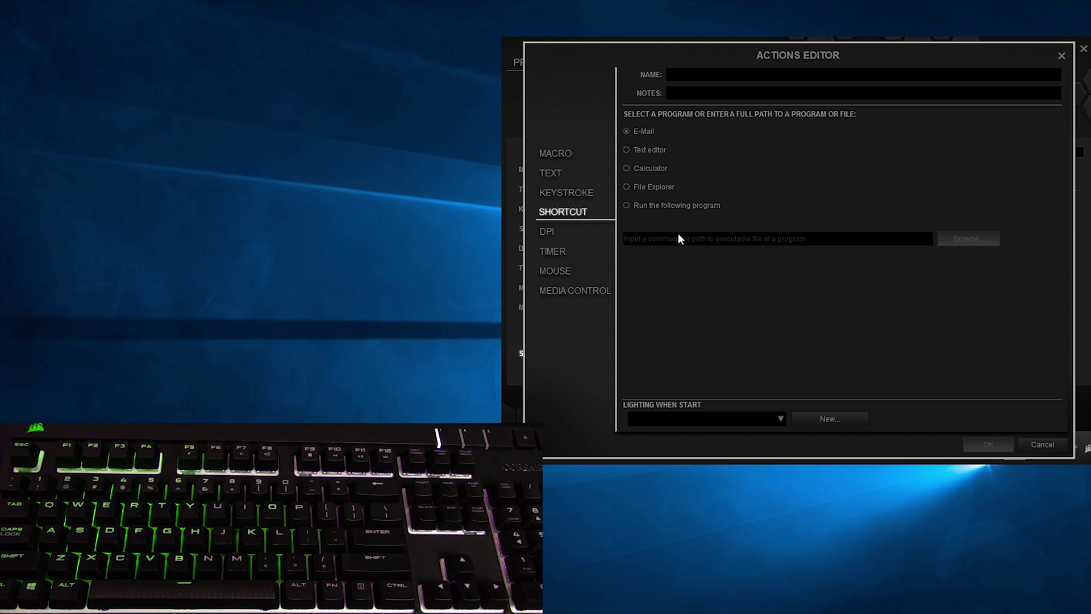
Set the shortcut to run a program via Browse, then give the action a fixed DPI of 3325
{"action": "left_click", "coordinate": [683, 205]}
{"action": "left_click", "coordinate": [966, 241]}
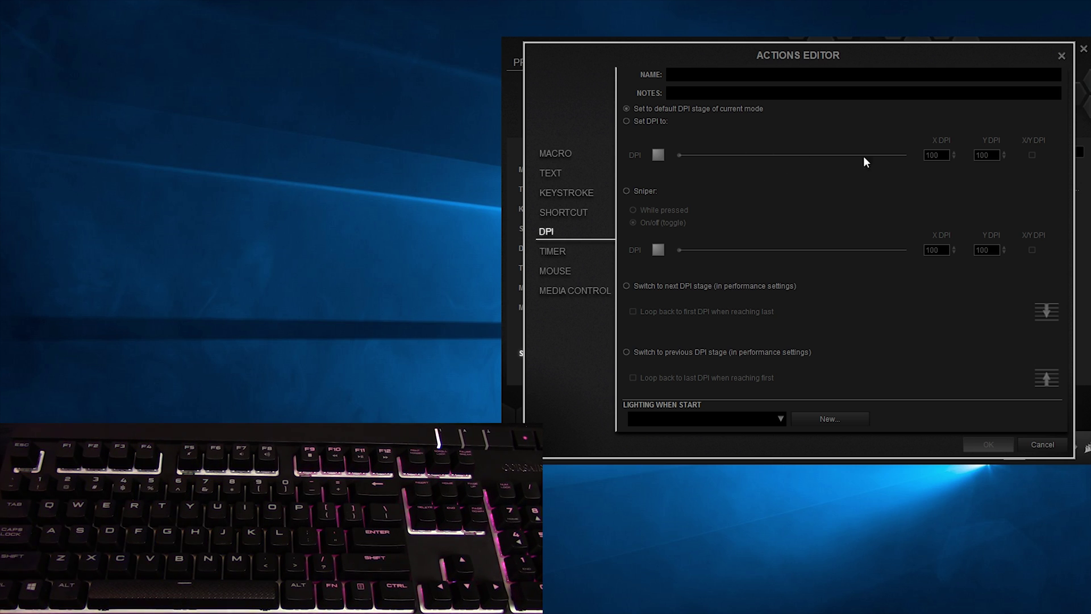
{"action": "left_click", "coordinate": [662, 118]}
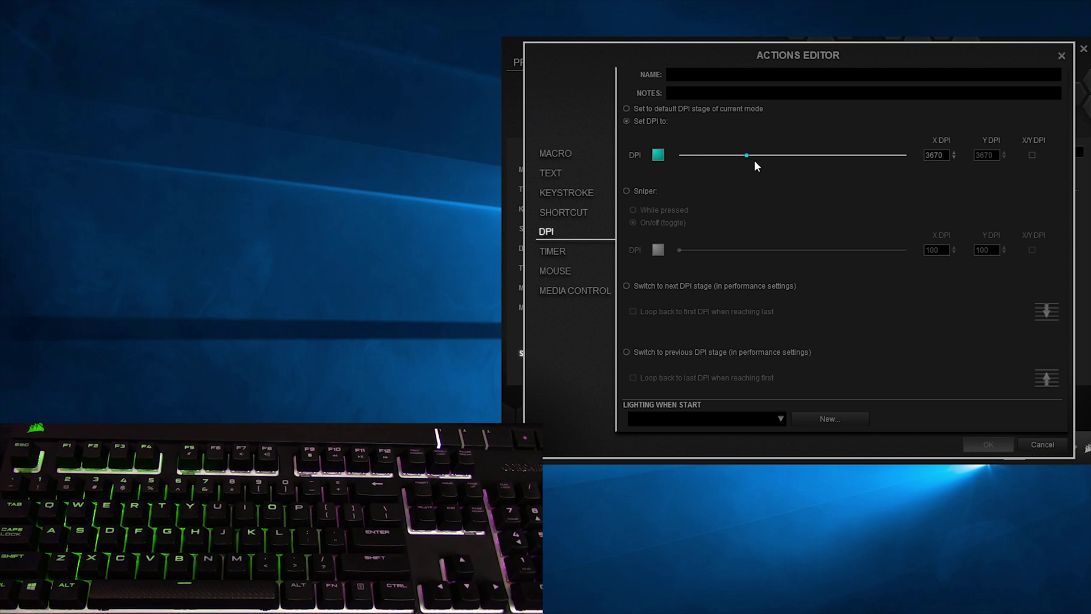
{"action": "mouse_move", "coordinate": [755, 161]}
{"action": "left_mouse_down"}
{"action": "mouse_move", "coordinate": [724, 155]}
{"action": "mouse_move", "coordinate": [740, 155]}
{"action": "left_mouse_up"}
Link the X and Y DPI values, enter 50, and switch to a Sniper DPI of 100
{"action": "left_click", "coordinate": [1032, 155]}
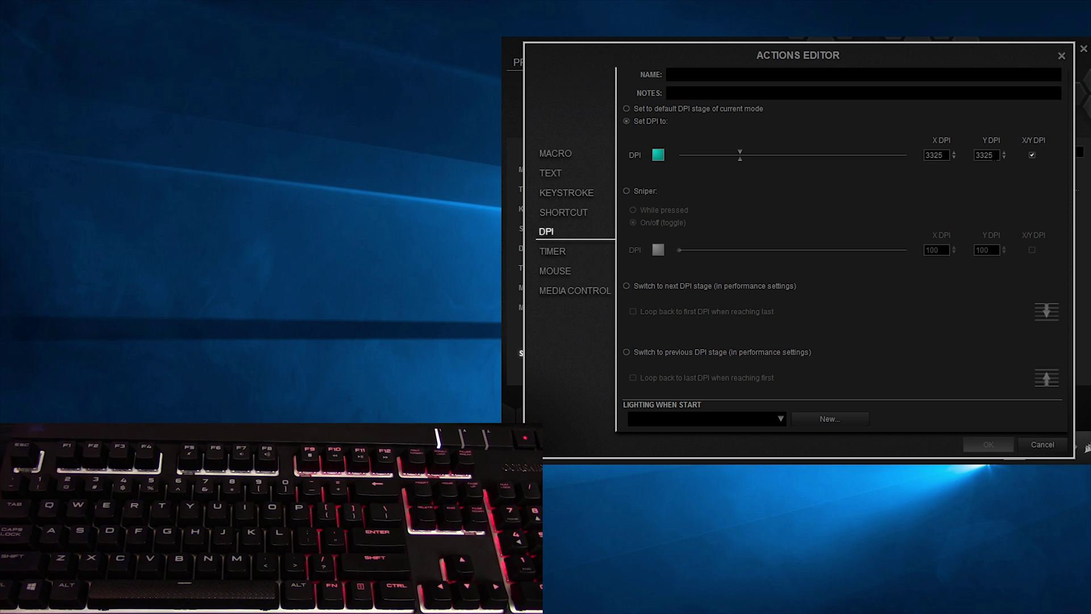
{"action": "double_click", "coordinate": [986, 155]}
{"action": "type", "text": "50"}
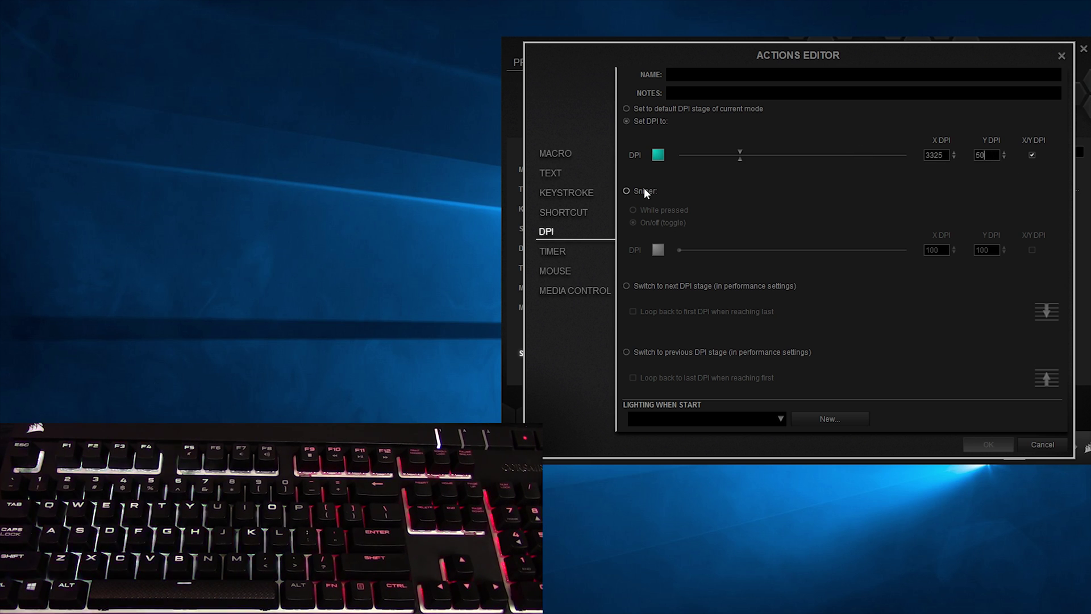
{"action": "left_click", "coordinate": [644, 187]}
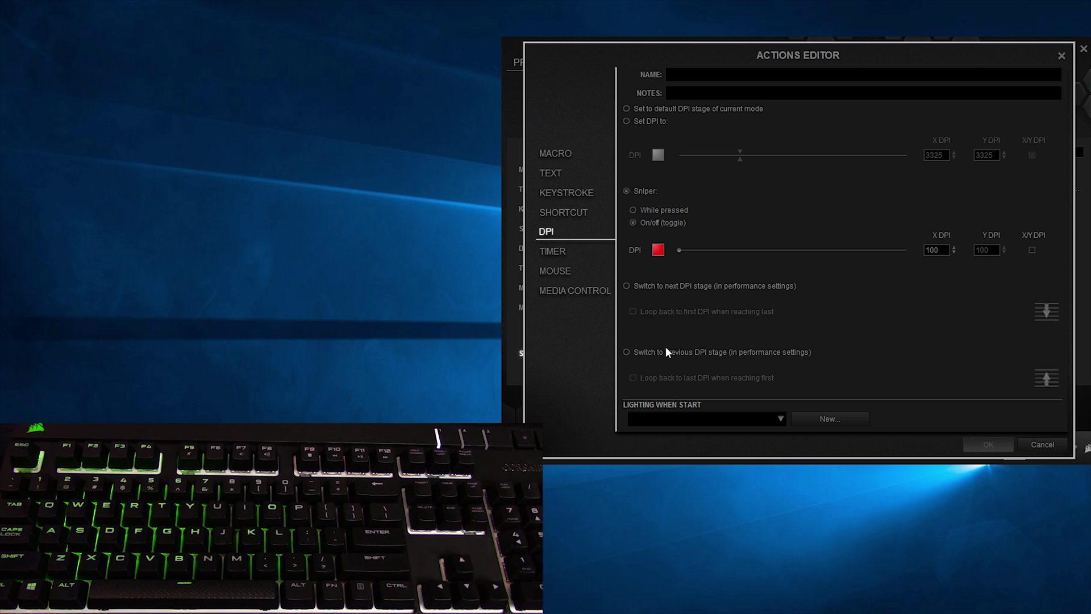
{"action": "left_click", "coordinate": [782, 418]}
{"action": "left_click", "coordinate": [783, 418]}
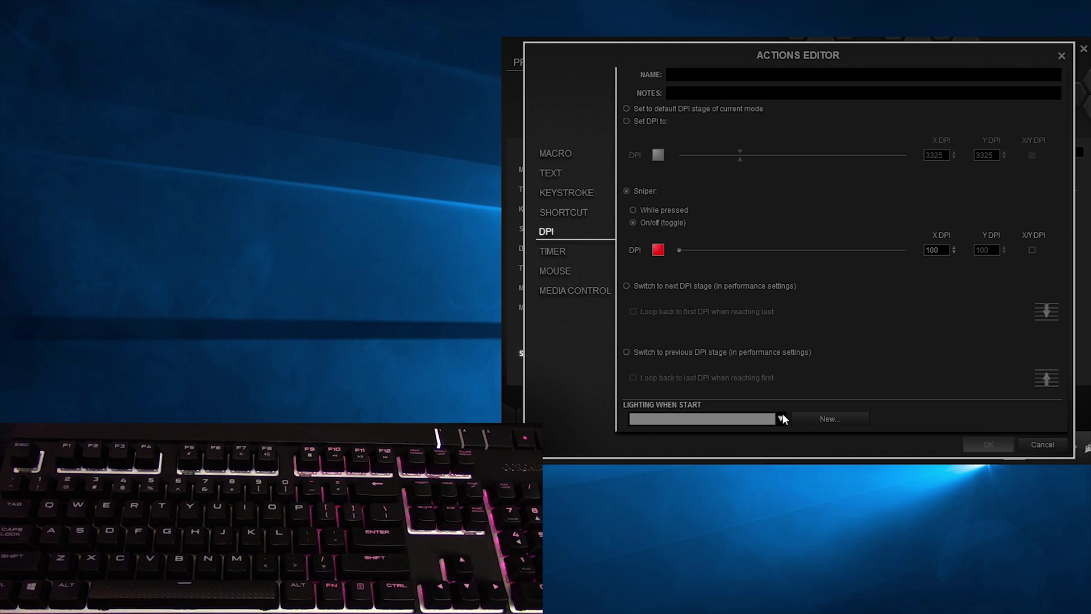
{"action": "left_click", "coordinate": [552, 251]}
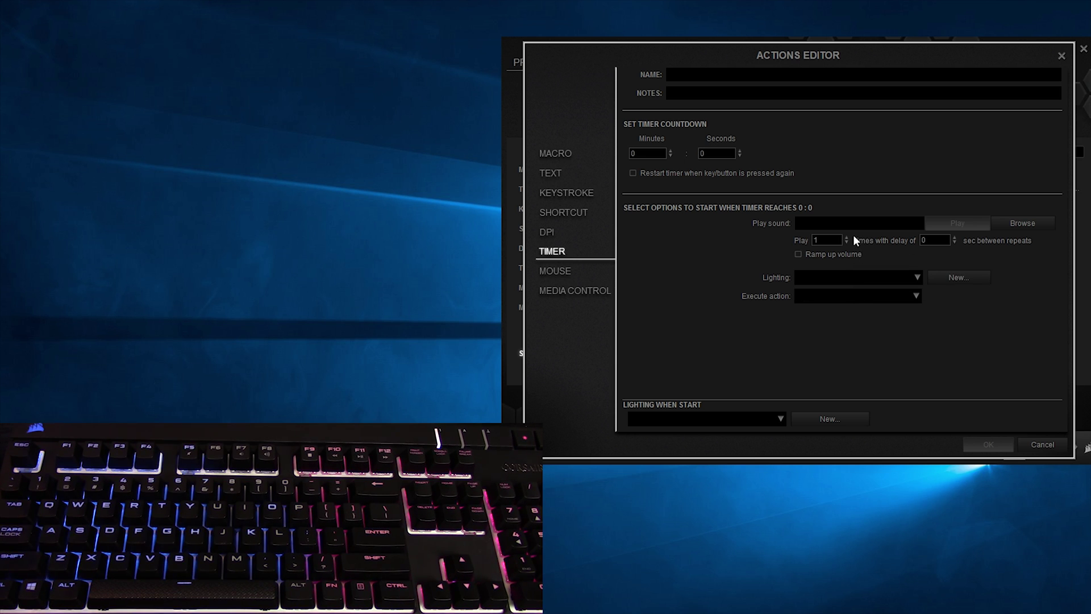
Check the Timer lighting choices, try a Mouse Left Click action, then switch to Media Control
{"action": "left_click", "coordinate": [782, 418]}
{"action": "left_click", "coordinate": [782, 418]}
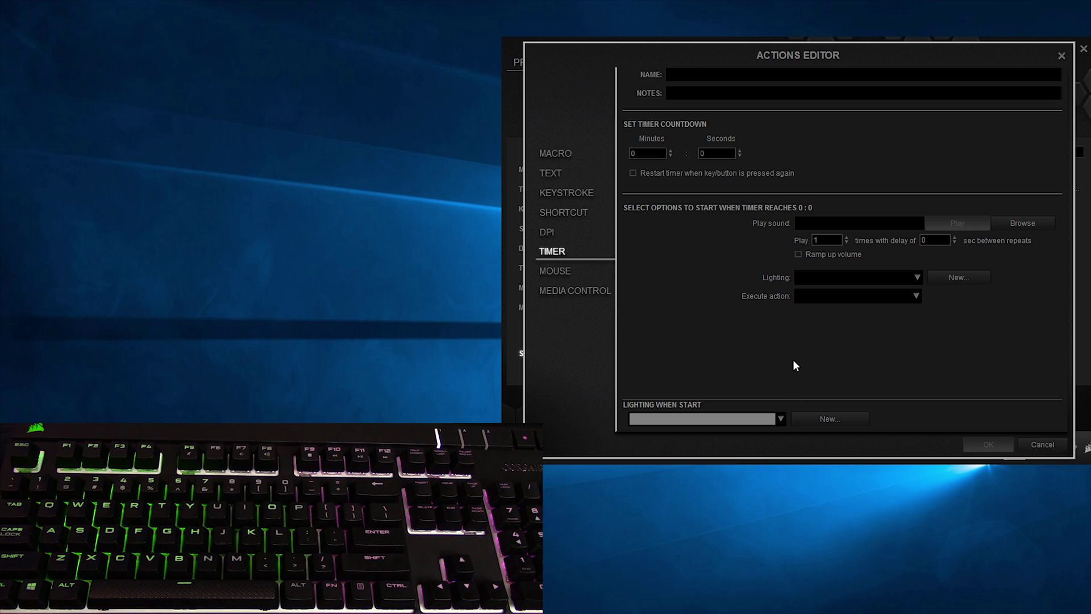
{"action": "key", "text": "Down"}
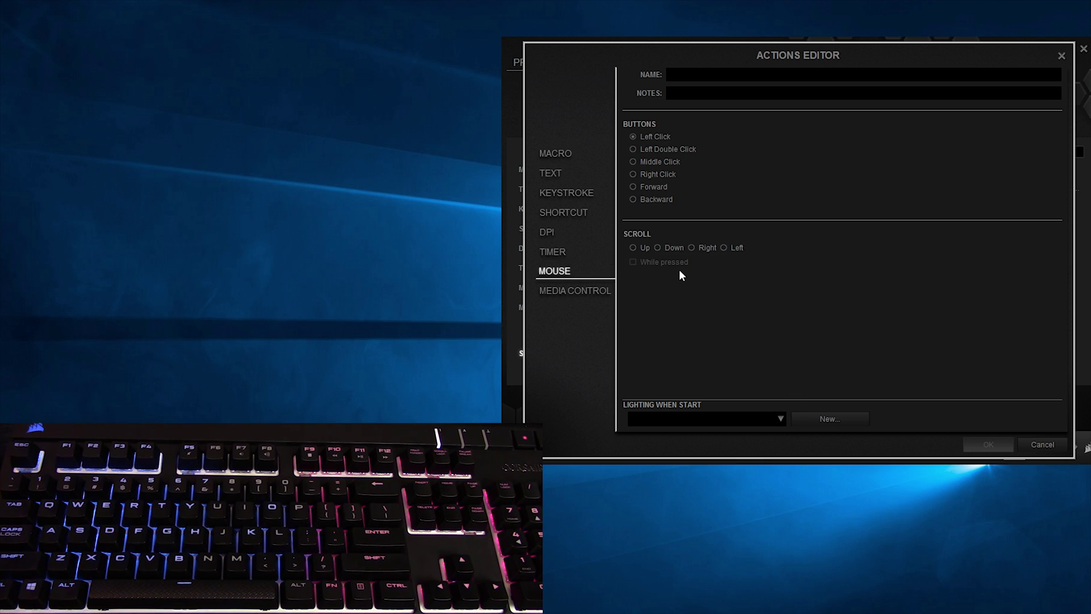
{"action": "left_click", "coordinate": [702, 137]}
{"action": "left_click", "coordinate": [560, 293]}
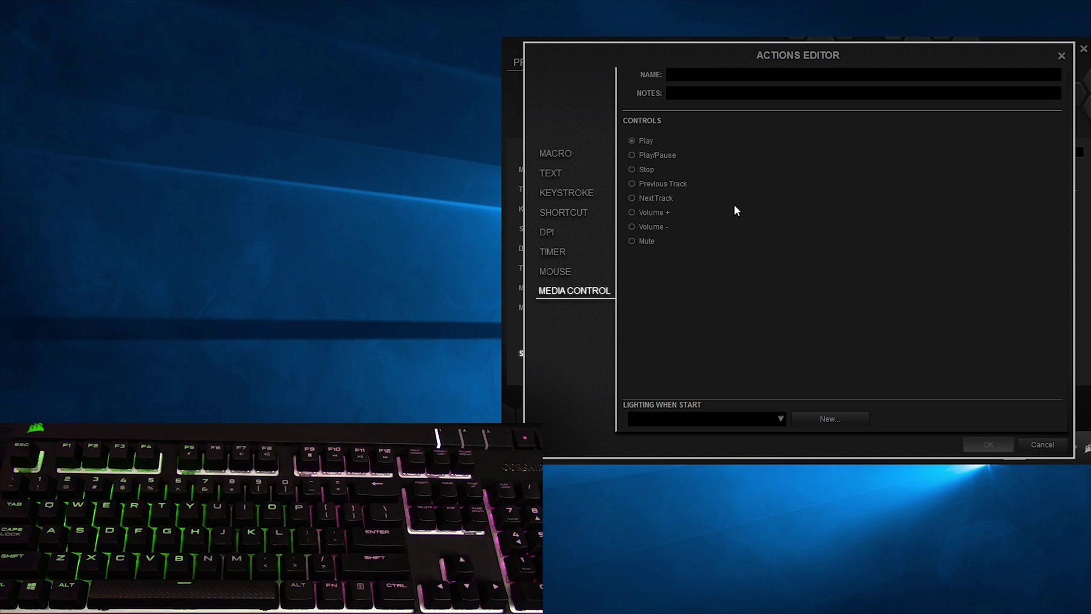
Close the editor and add a new mode named 'My Fancy' to the Default profile
{"action": "key", "text": "Escape"}
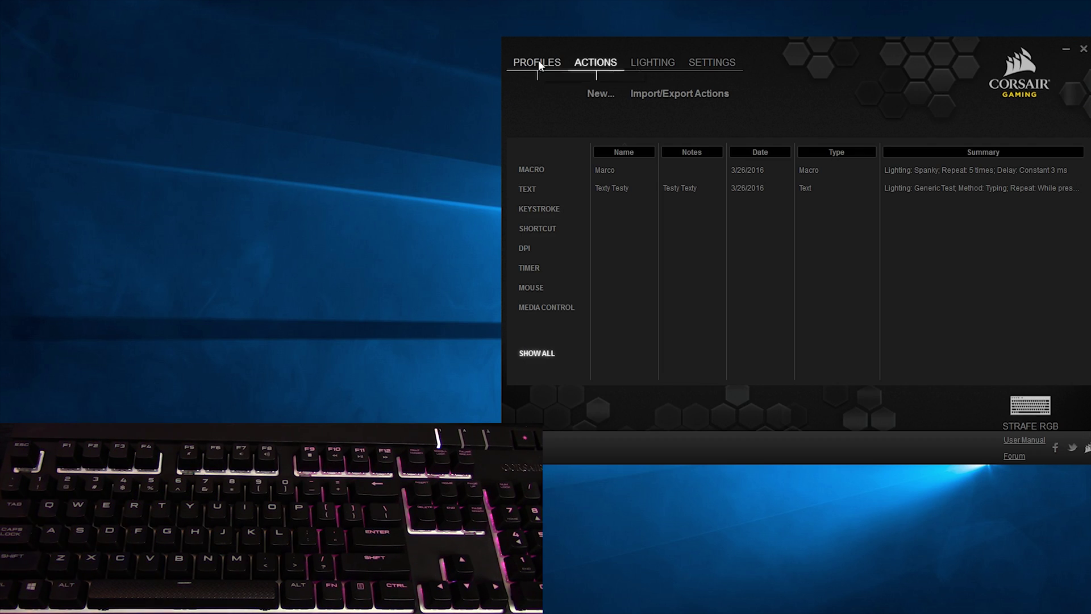
{"action": "left_click", "coordinate": [537, 63]}
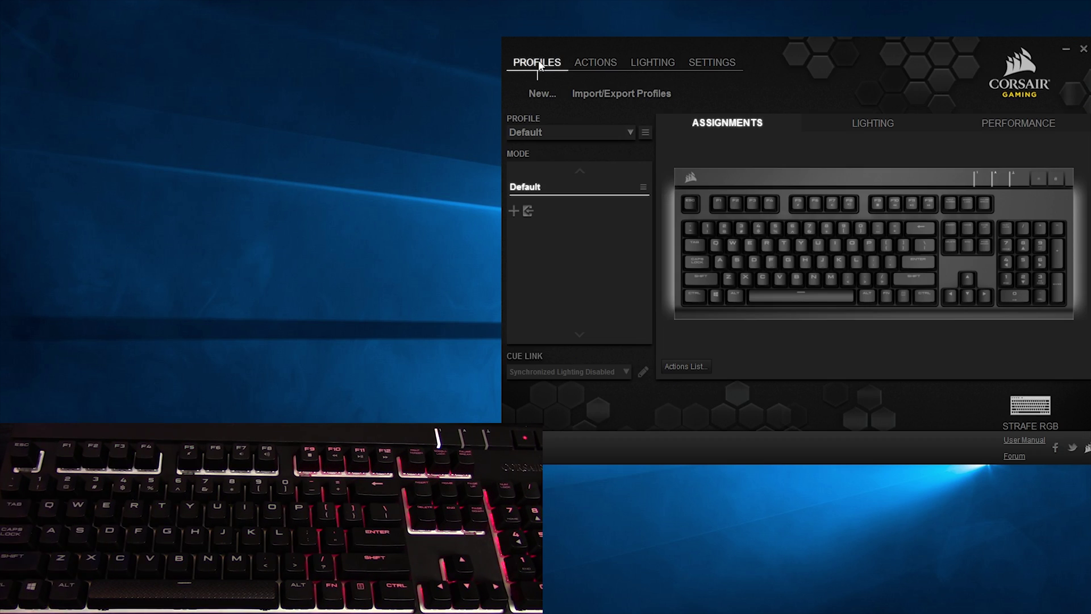
{"action": "left_click", "coordinate": [515, 212]}
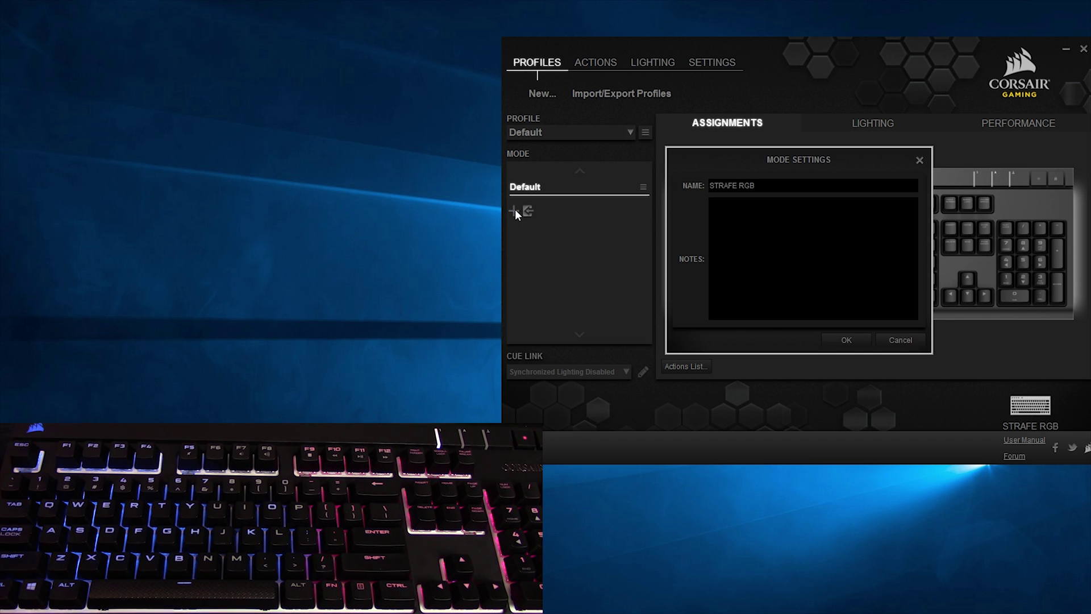
{"action": "key", "text": "ctrl+a"}
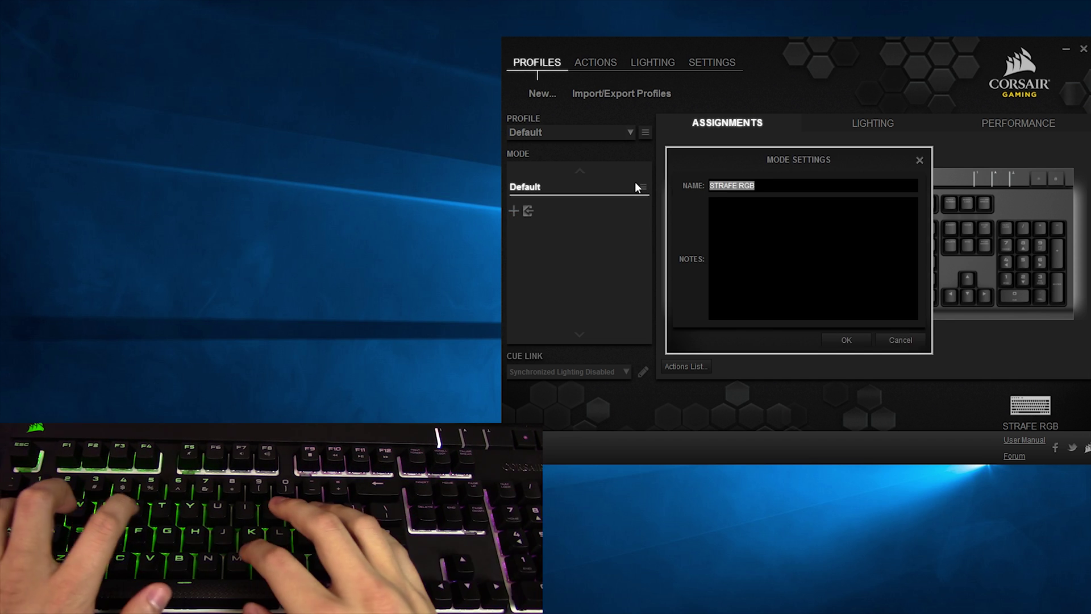
{"action": "type", "text": "My Facn"}
{"action": "key", "text": "BackSpace"}
{"action": "key", "text": "BackSpace"}
{"action": "type", "text": "ncy"}
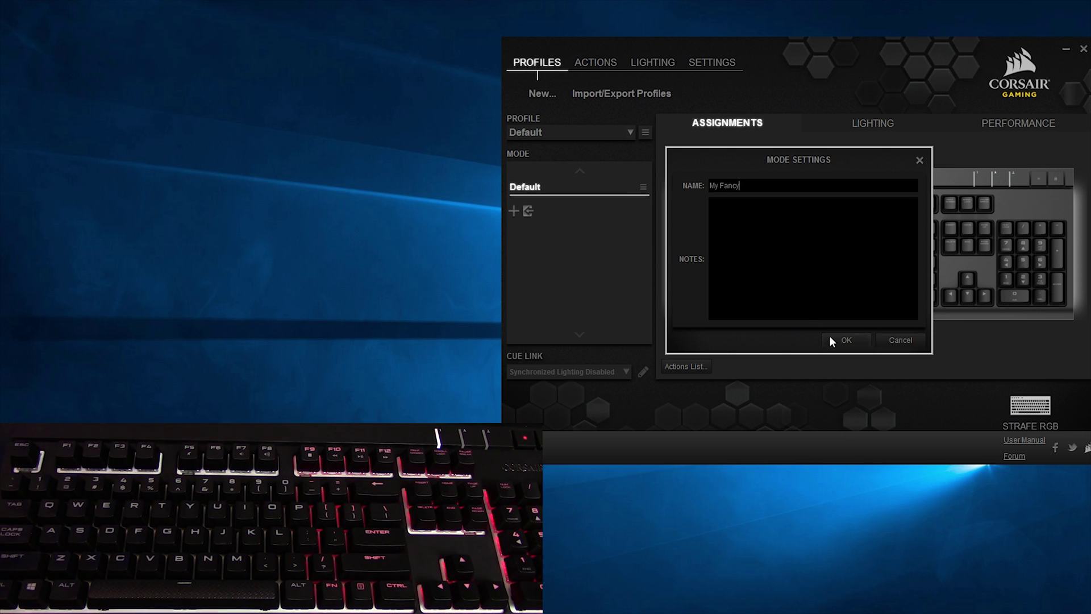
{"action": "left_click", "coordinate": [845, 339]}
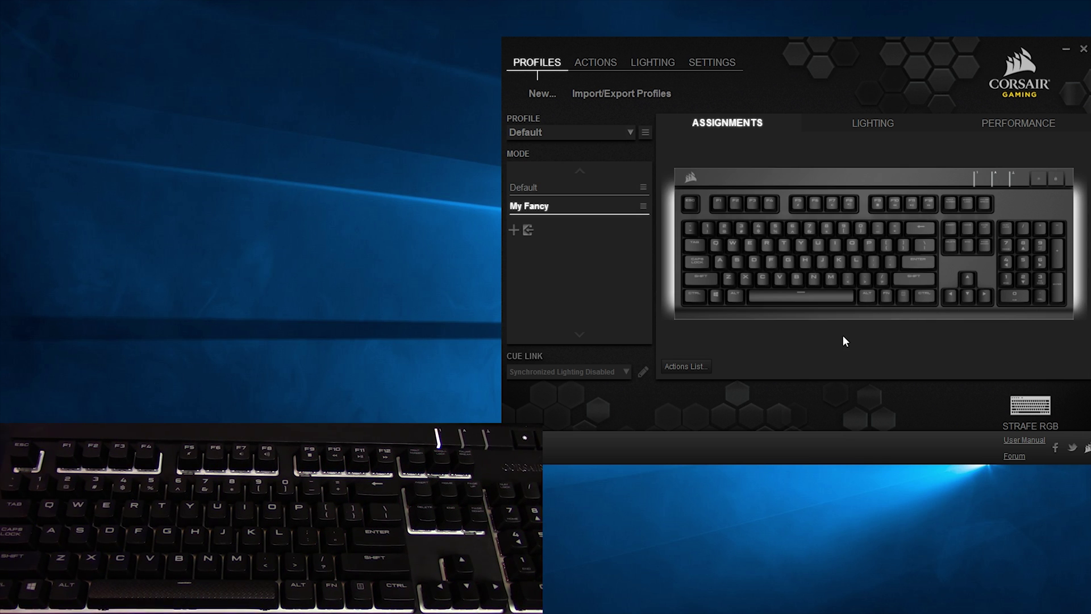
{"action": "left_click", "coordinate": [643, 187]}
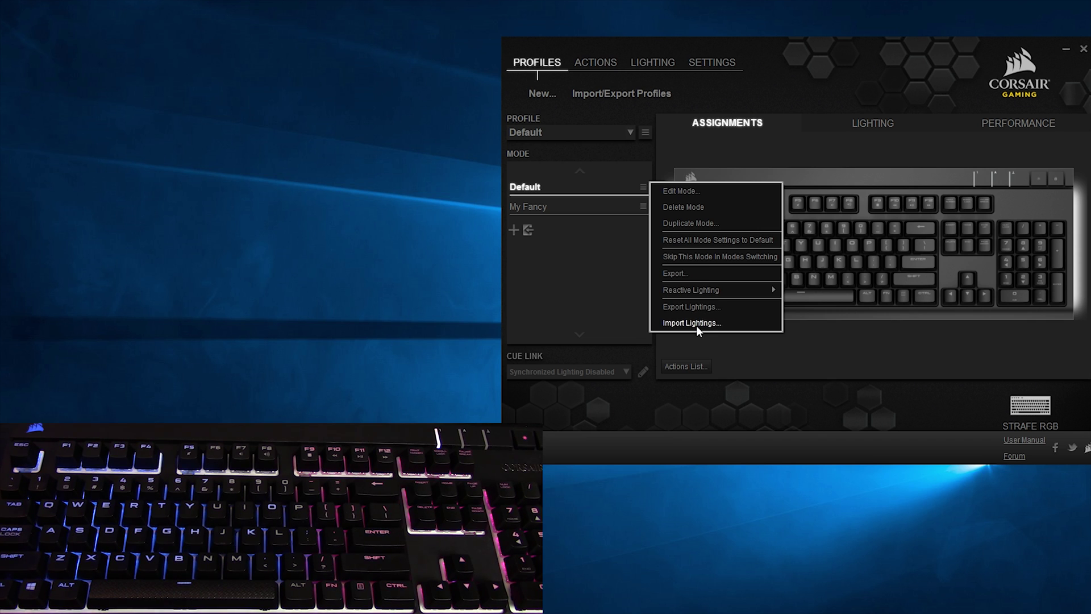
Clone the ` key's Marco macro to all modes in the Default profile
{"action": "right_click", "coordinate": [693, 227]}
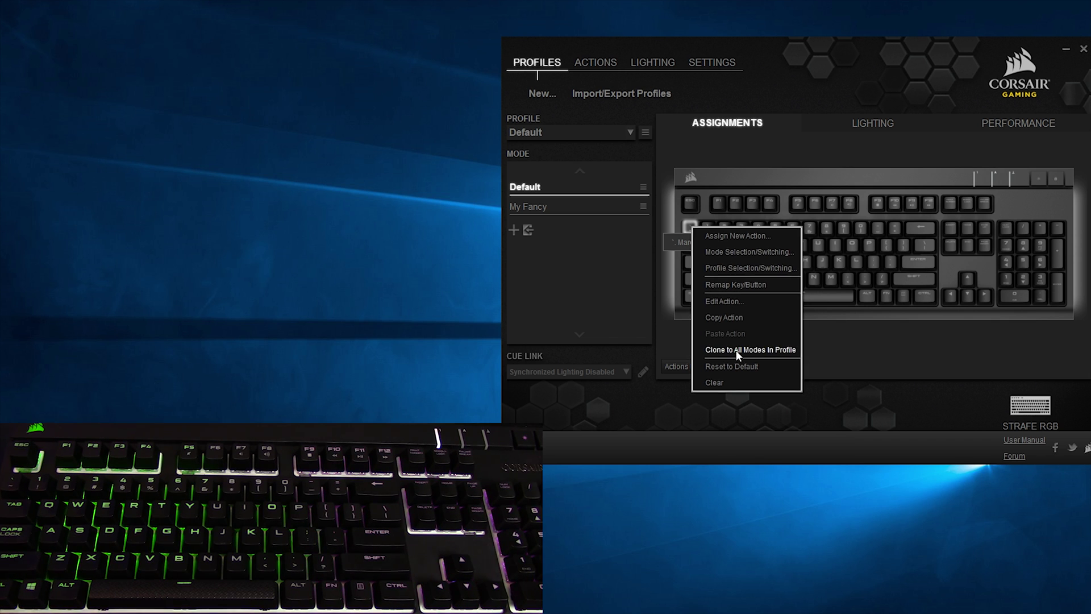
{"action": "left_click", "coordinate": [736, 350]}
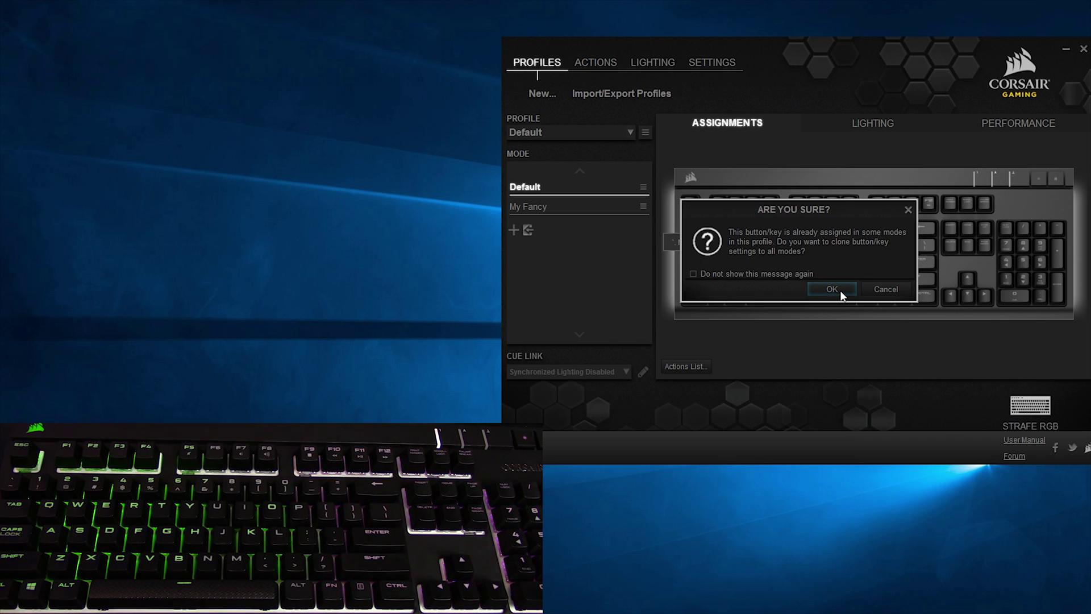
{"action": "left_click", "coordinate": [843, 295]}
Confirm in My Fancy mode that the ` key now holds the Marco macro, closing without changes
{"action": "left_click", "coordinate": [574, 206]}
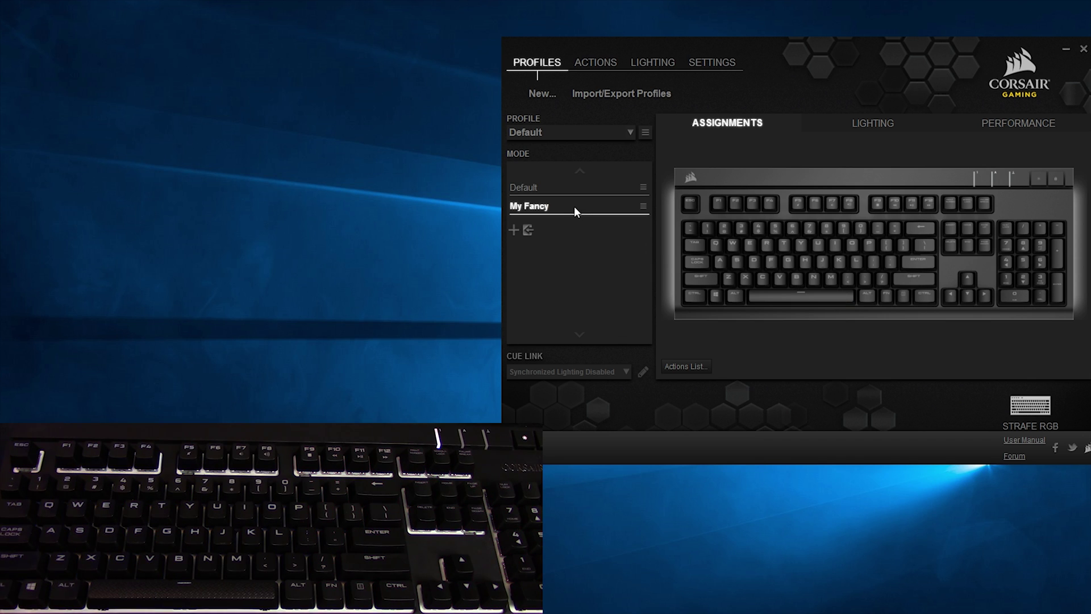
{"action": "right_click", "coordinate": [694, 229]}
{"action": "left_click", "coordinate": [722, 296]}
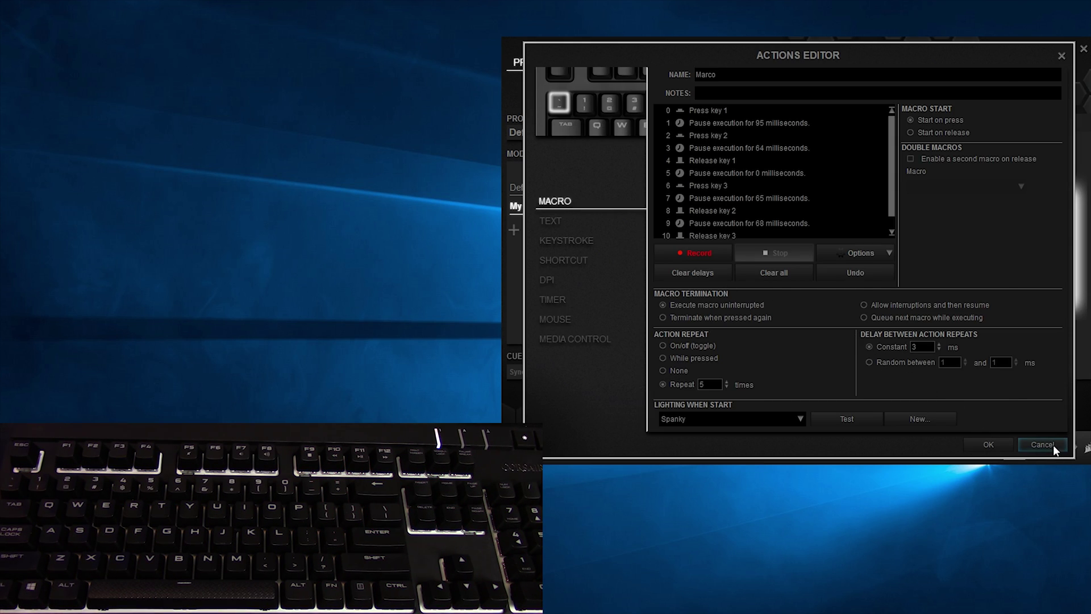
{"action": "left_click", "coordinate": [1053, 445]}
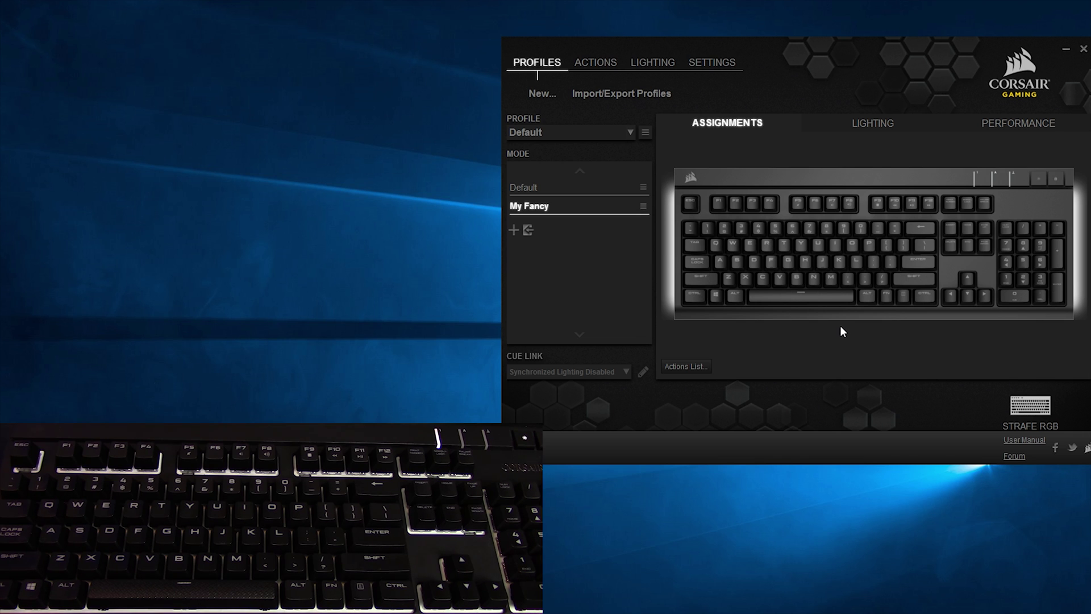
Name the profile 'MMO Guy or Girl' and attach NCSOFT\BnS\bin\Client.exe as its linked program
{"action": "left_click", "coordinate": [645, 132]}
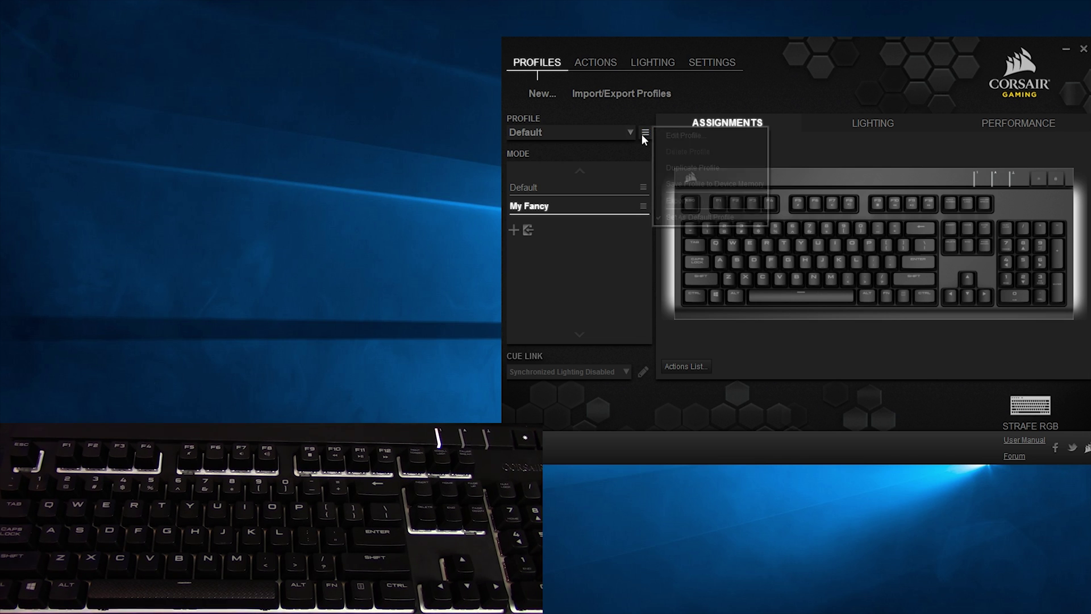
{"action": "left_click", "coordinate": [680, 135]}
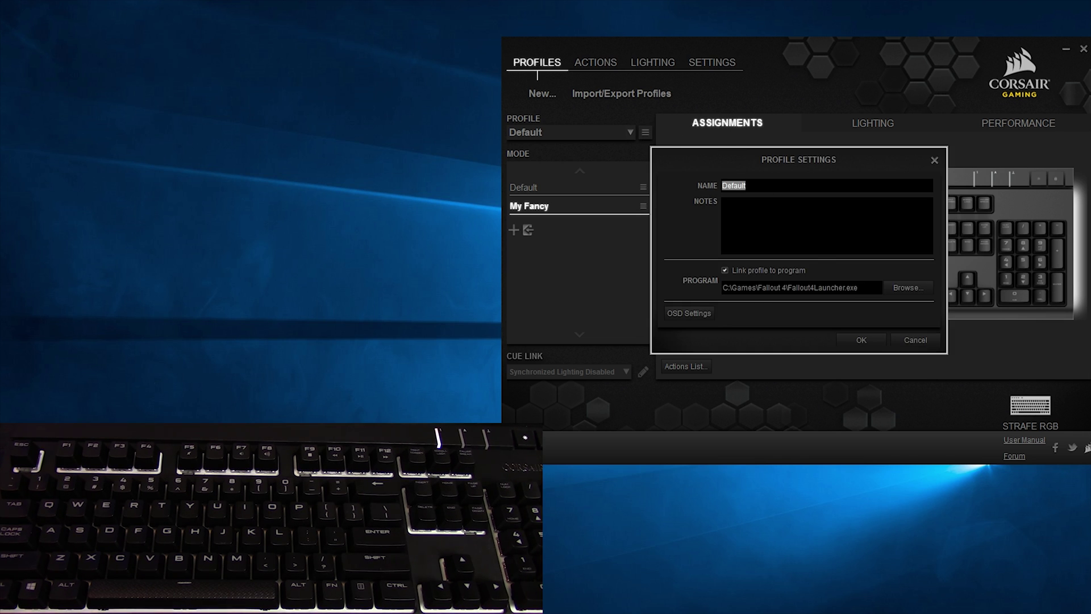
{"action": "type", "text": "M"}
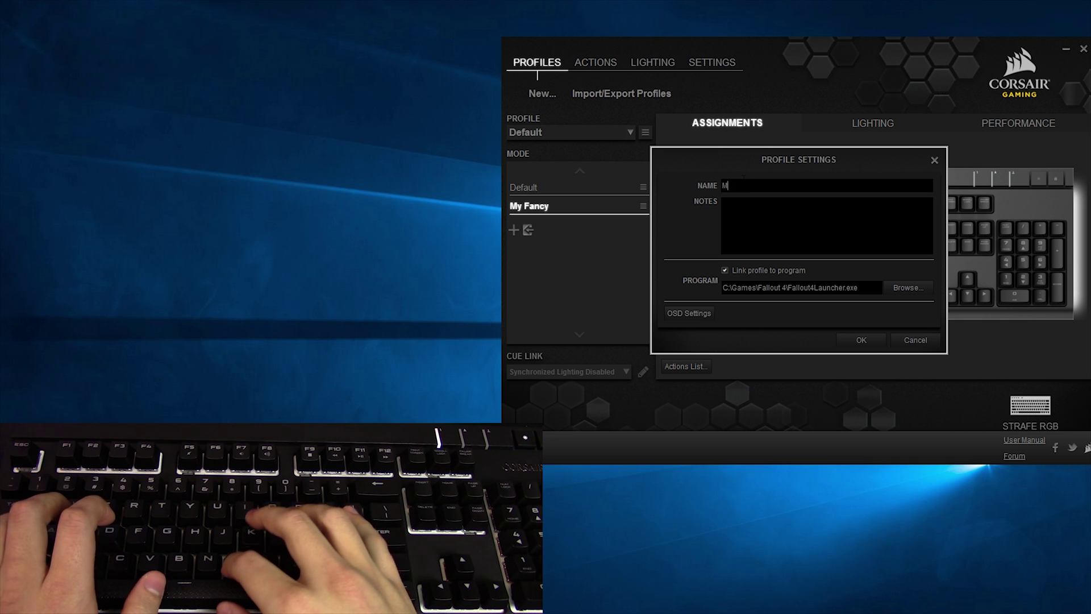
{"action": "type", "text": "MO Guy or Gir"}
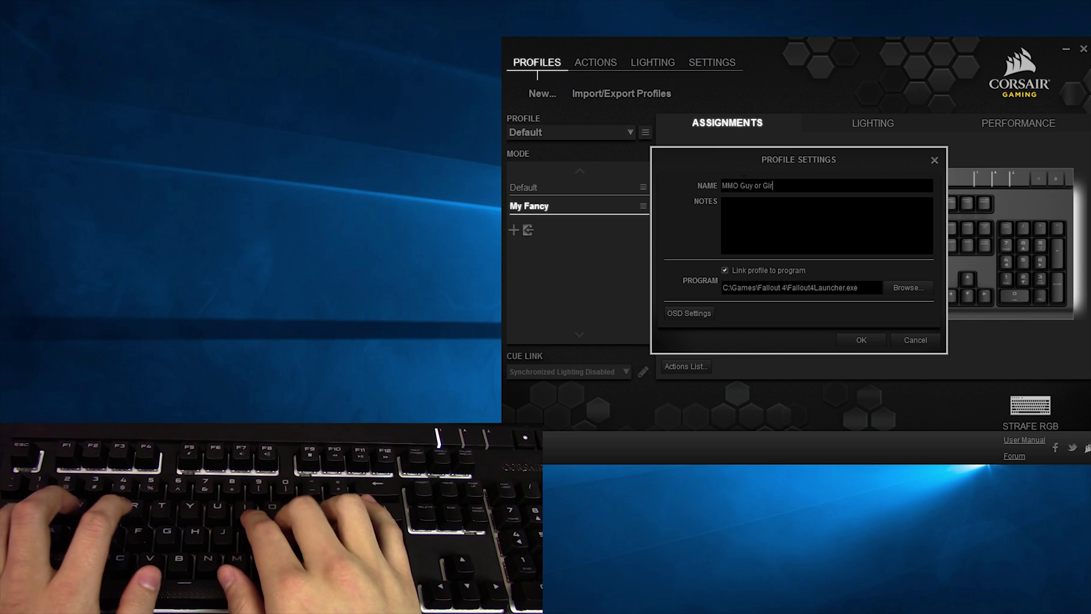
{"action": "type", "text": "l"}
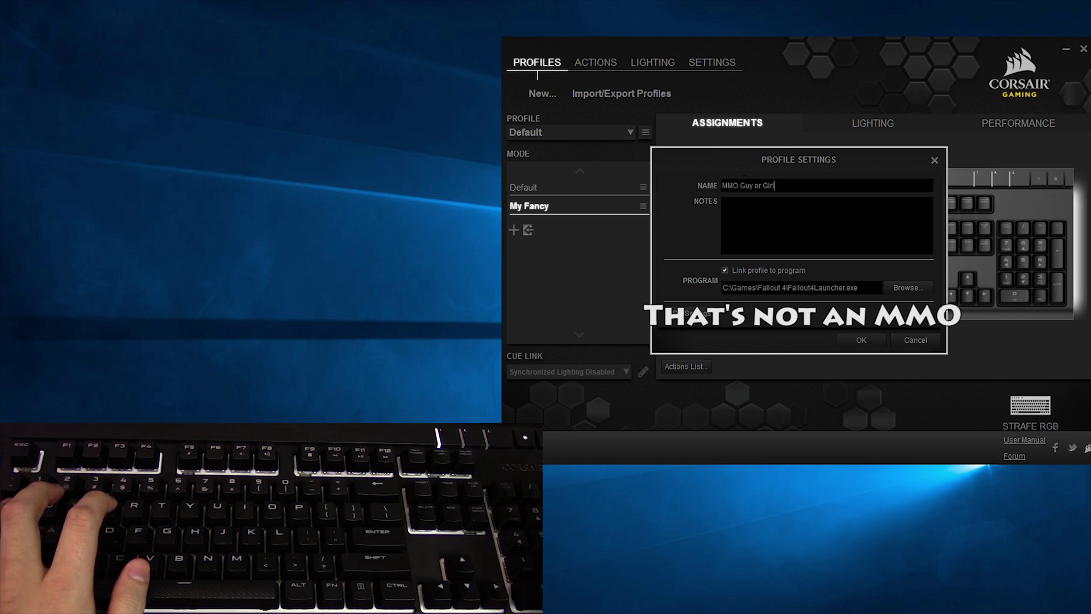
{"action": "left_click", "coordinate": [685, 315]}
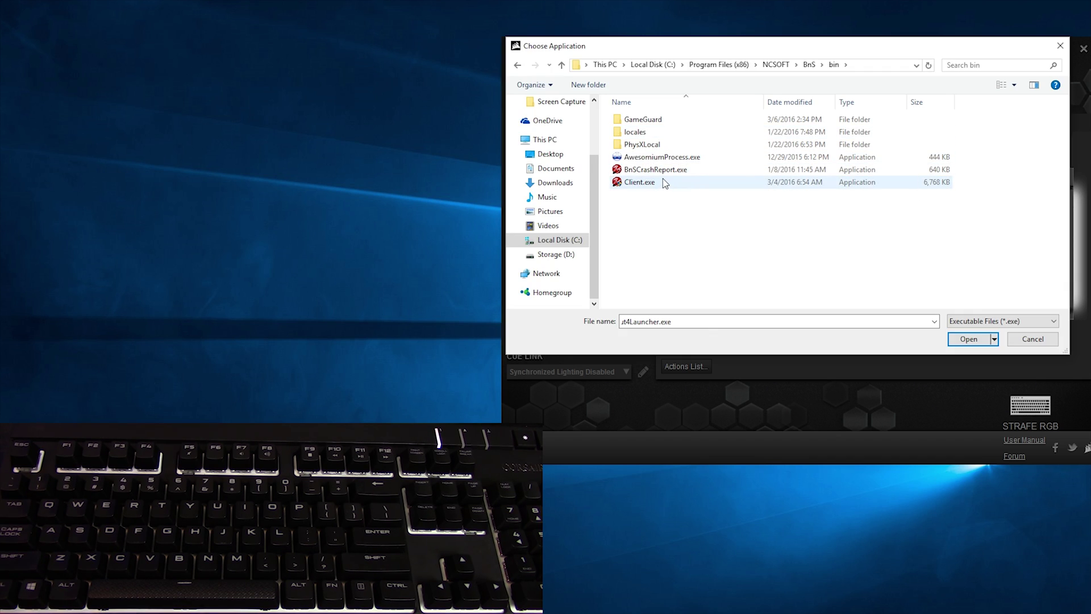
{"action": "double_click", "coordinate": [663, 183]}
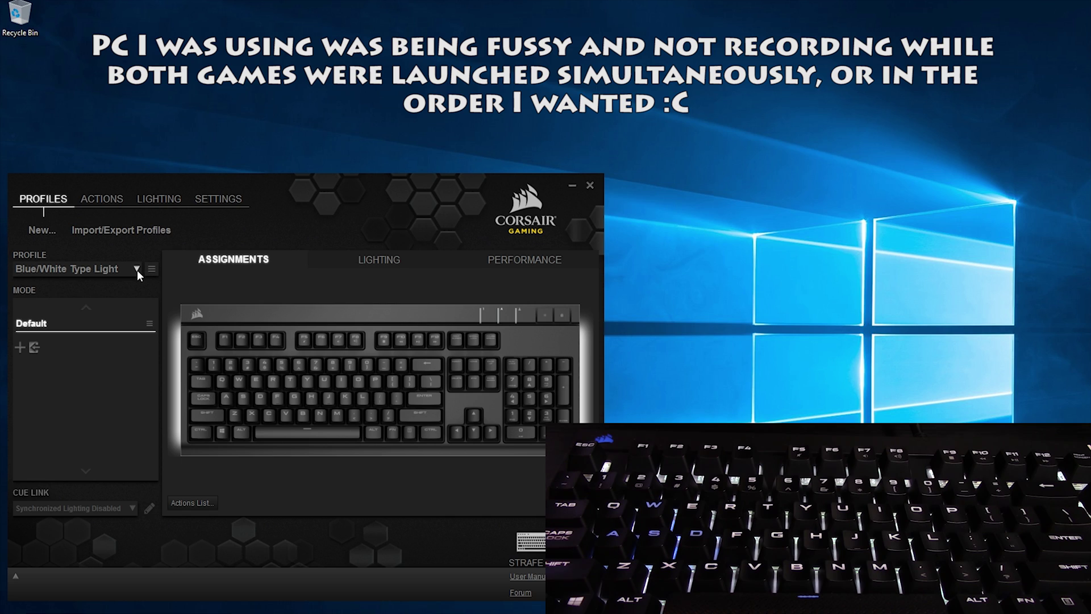
Switch to the MMO Test profile and review its linked program settings
{"action": "left_click", "coordinate": [136, 269]}
{"action": "left_click", "coordinate": [69, 294]}
{"action": "left_click", "coordinate": [152, 269]}
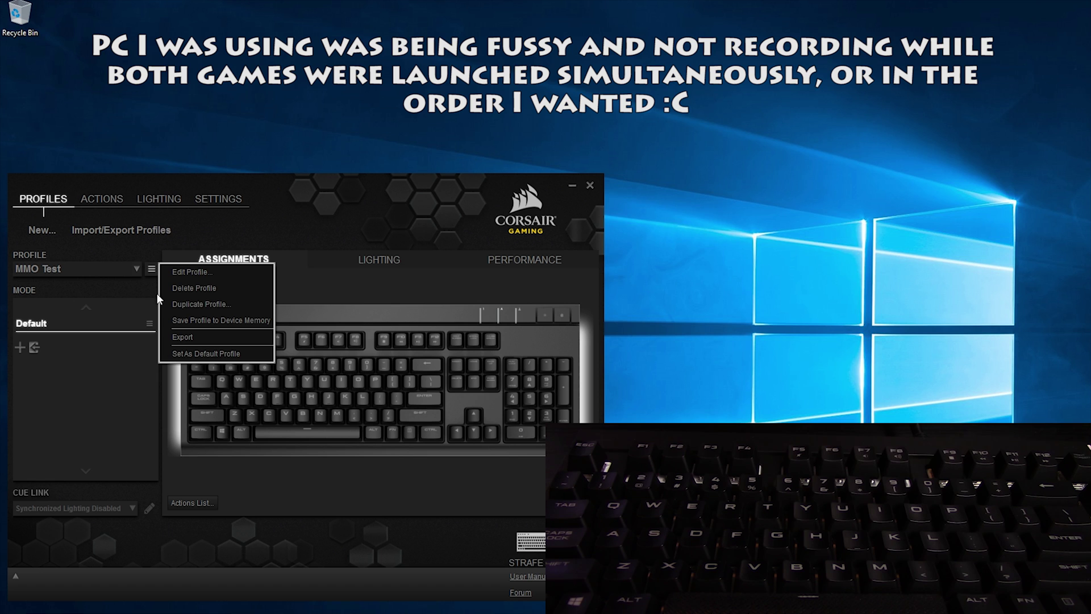
{"action": "left_click", "coordinate": [250, 288]}
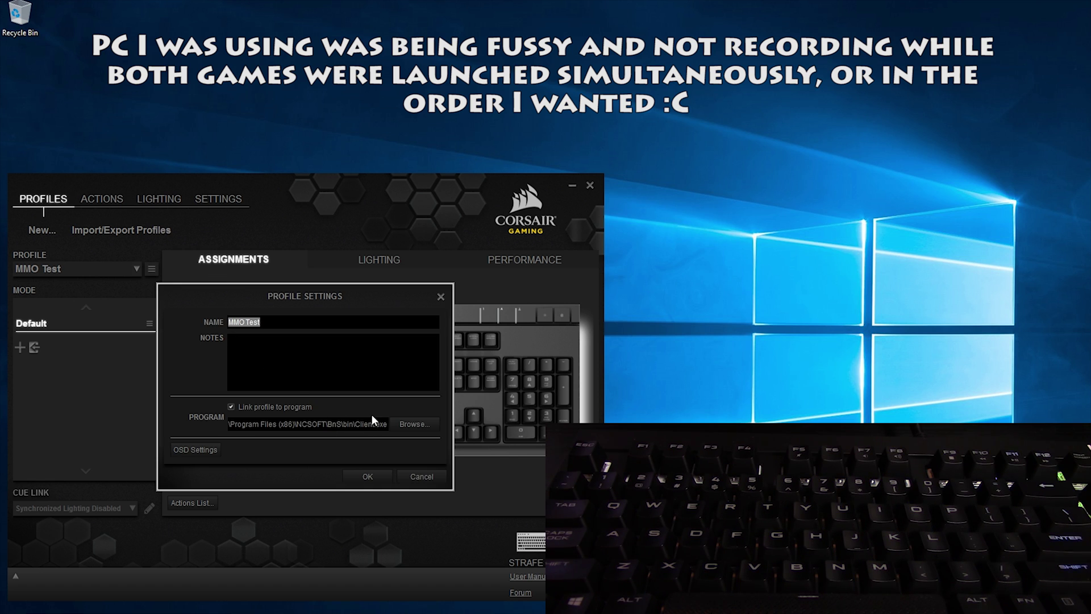
{"action": "left_click", "coordinate": [368, 477]}
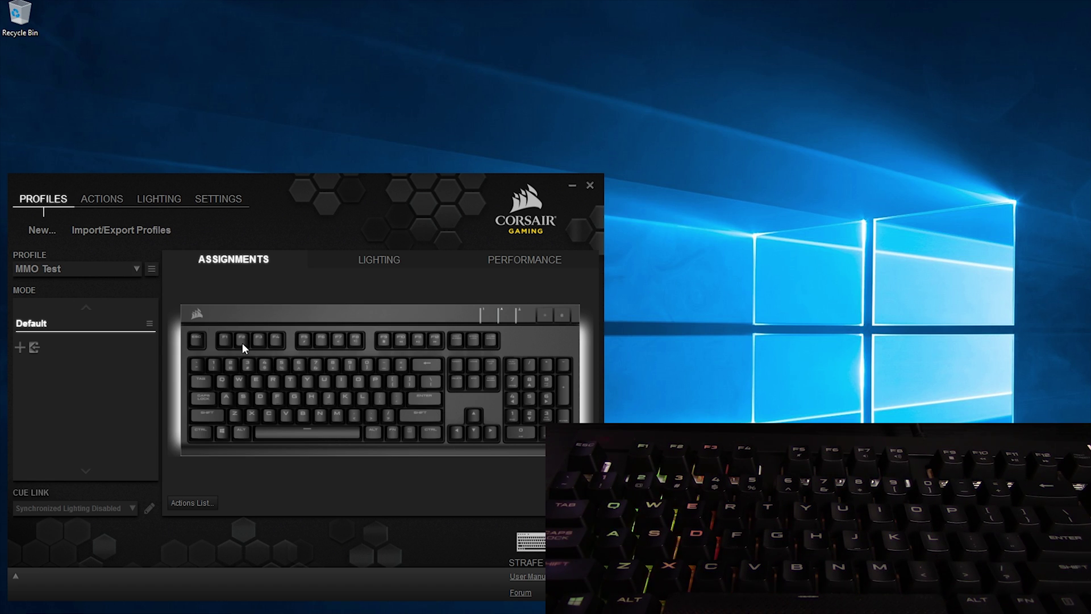
Switch to the Not-MMO Test profile and review its linked program settings
{"action": "left_click", "coordinate": [137, 269]}
{"action": "left_click", "coordinate": [101, 305]}
{"action": "left_click", "coordinate": [150, 273]}
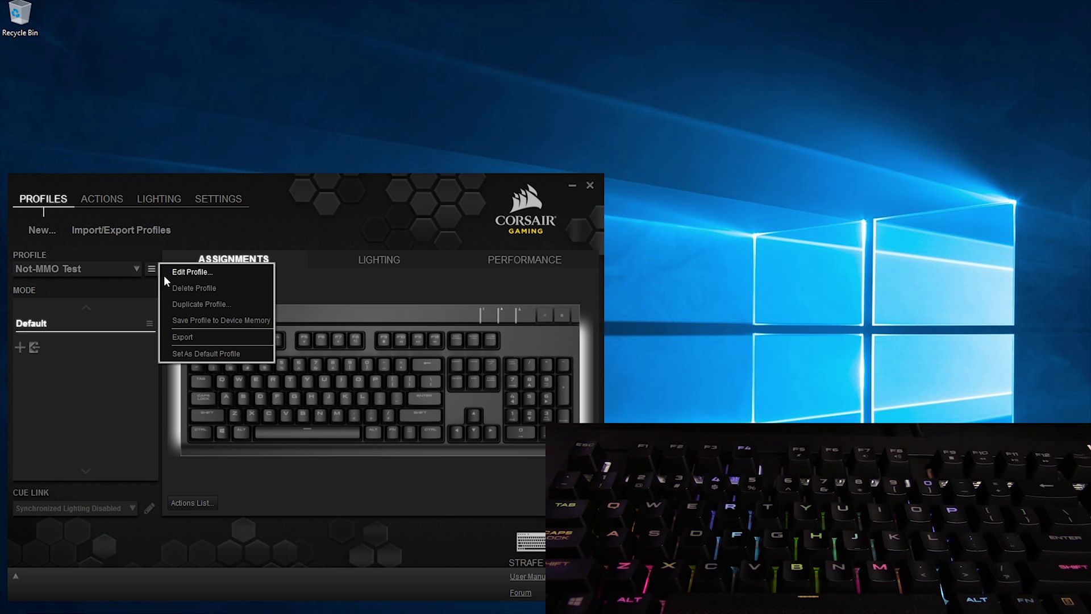
{"action": "left_click", "coordinate": [165, 275]}
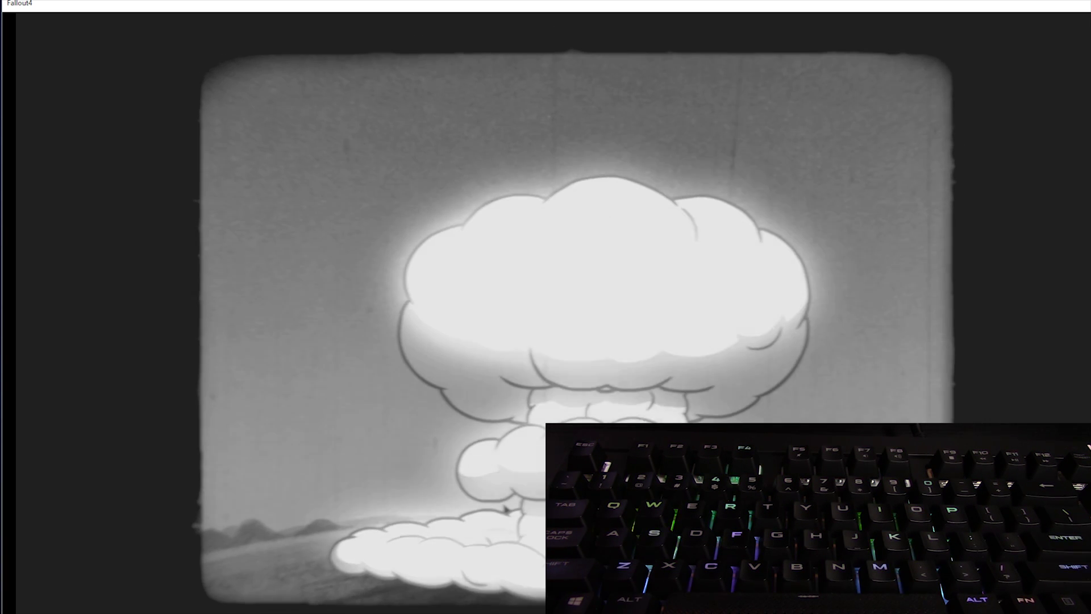
Close the Fallout 4 window from its taskbar jump list
{"action": "key", "text": "alt+Tab"}
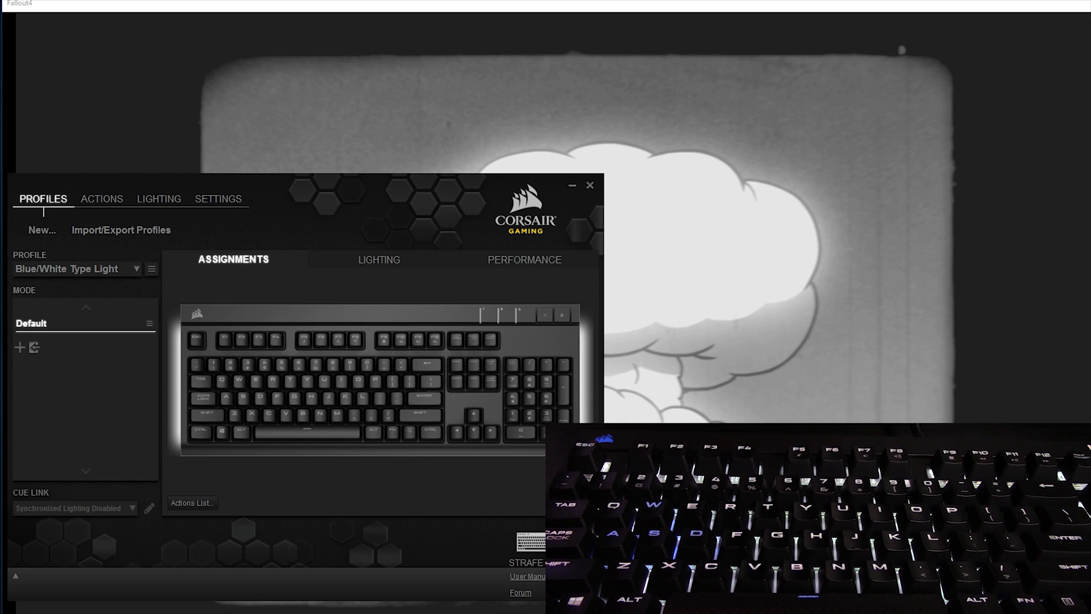
{"action": "right_click", "coordinate": [416, 599]}
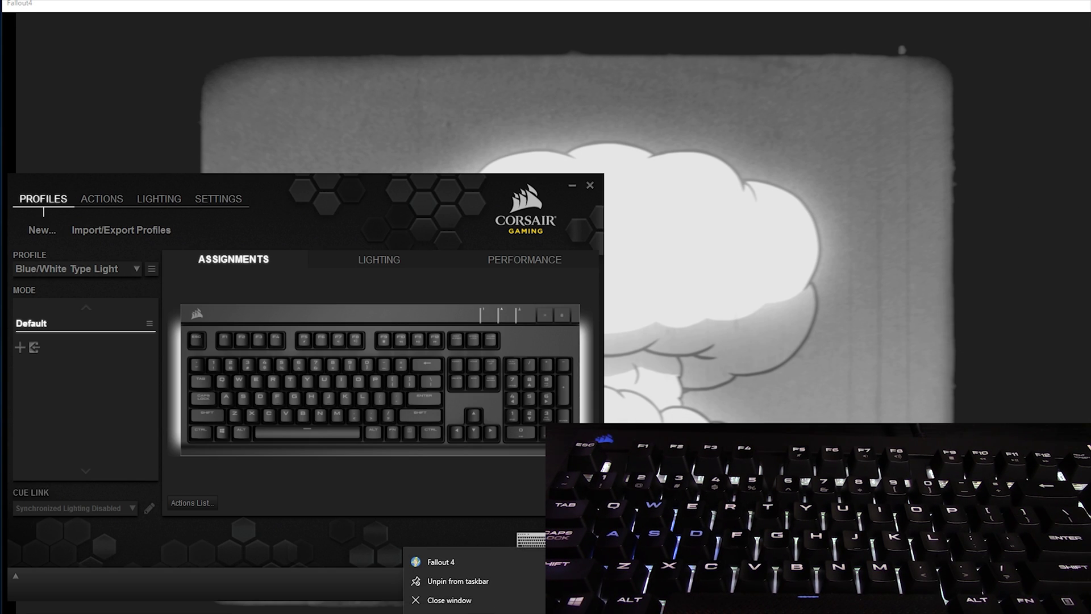
{"action": "left_click", "coordinate": [450, 599]}
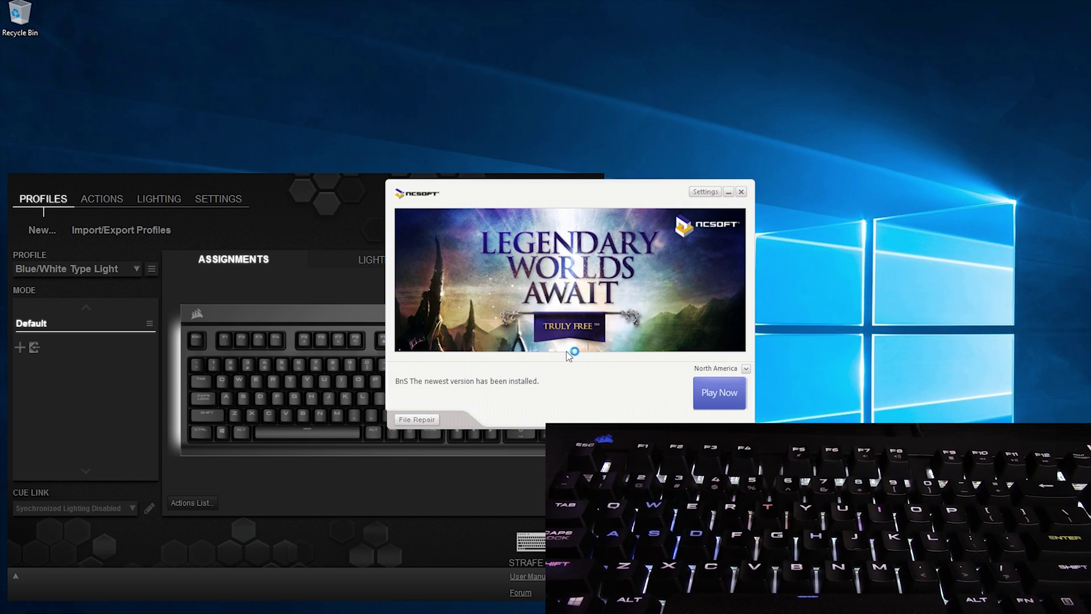
Launch Blade & Soul with Play Now and submit the account PIN
{"action": "left_click", "coordinate": [709, 395]}
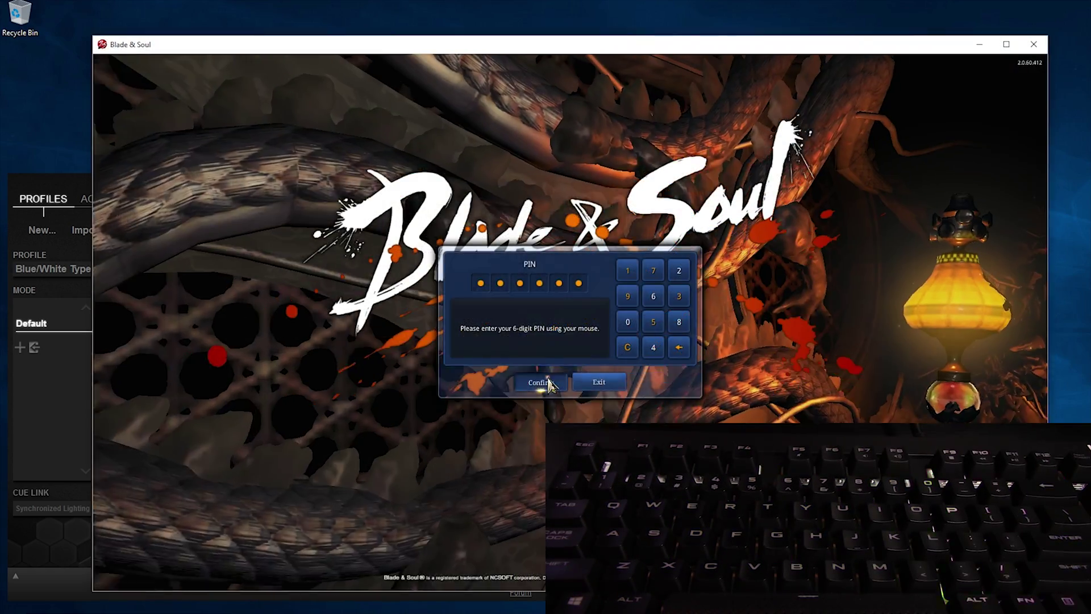
{"action": "left_click", "coordinate": [538, 382]}
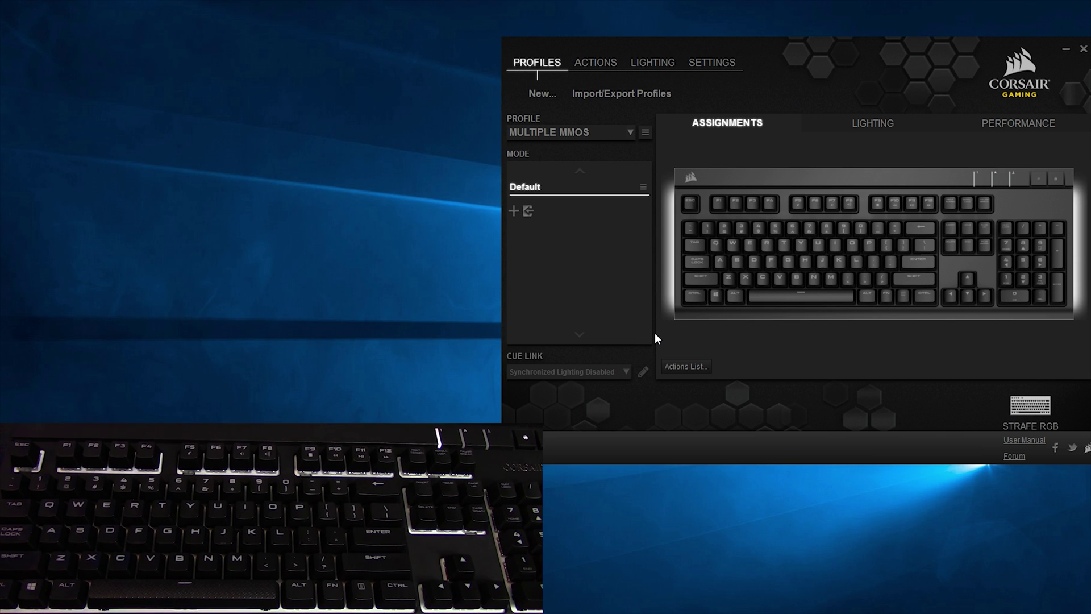
Open the options menu for the MULTIPLE MMOS profile
{"action": "left_click", "coordinate": [645, 132]}
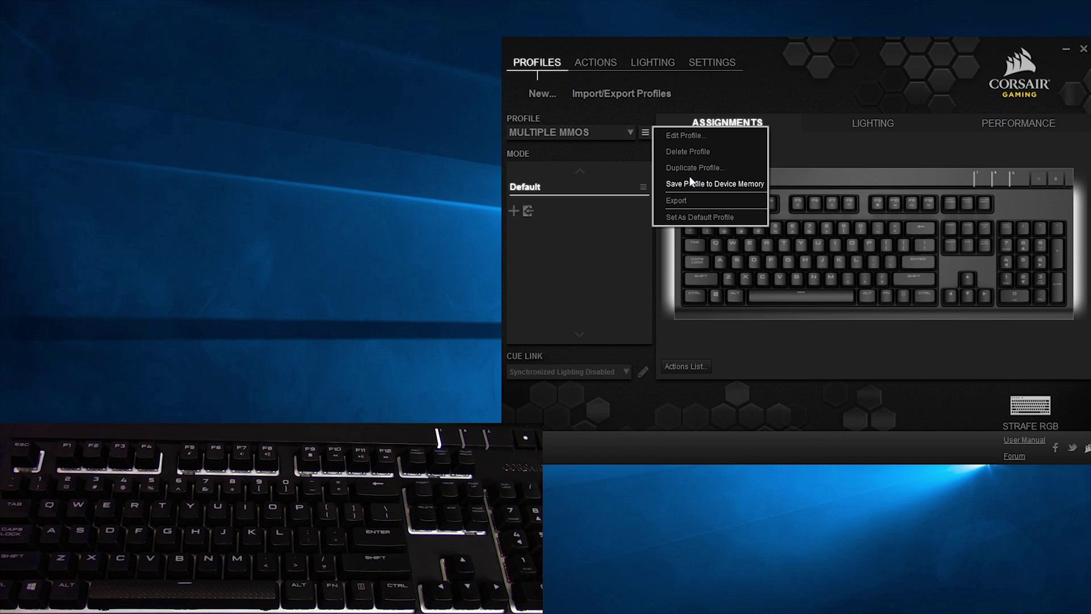
{"action": "left_click", "coordinate": [694, 218]}
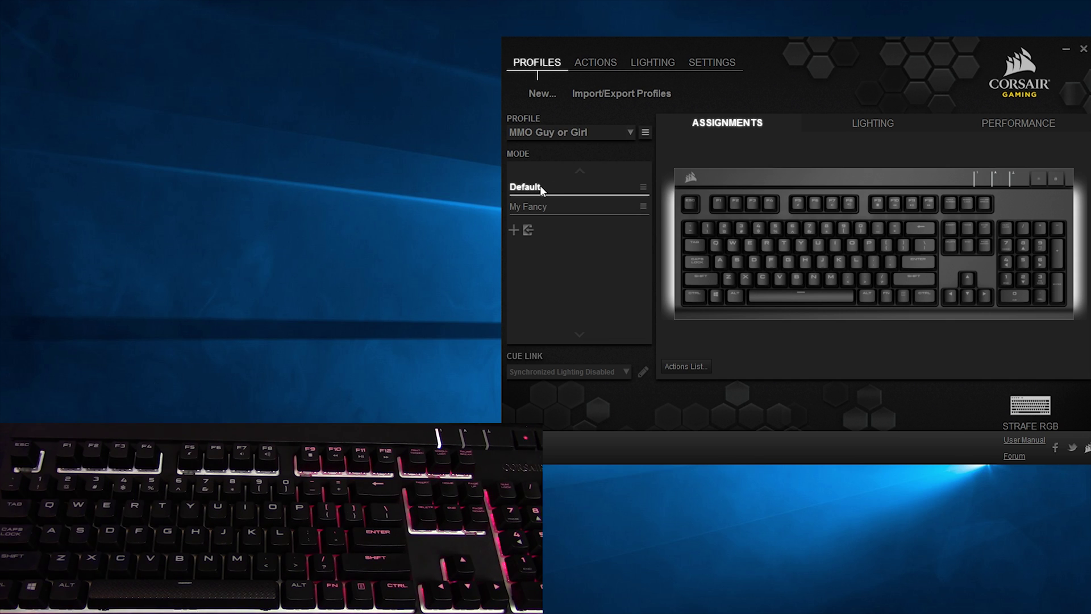